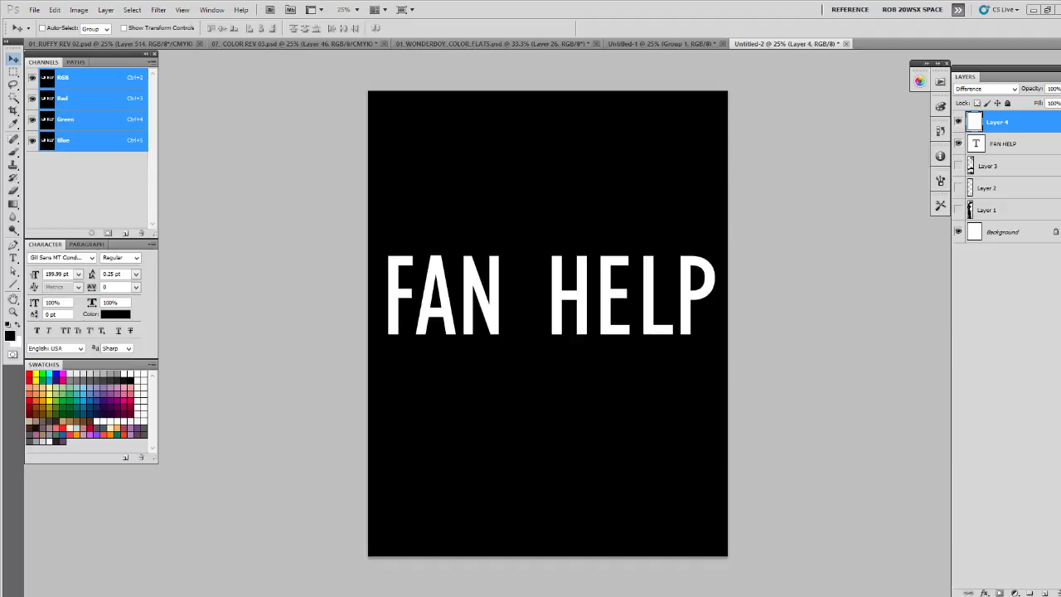
# - Switch to the browser and look through the Figgs45 DeviantArt gallery, examining the character artworks
pyautogui.moveTo(0, 74); pyautogui.dragTo(772, 50)
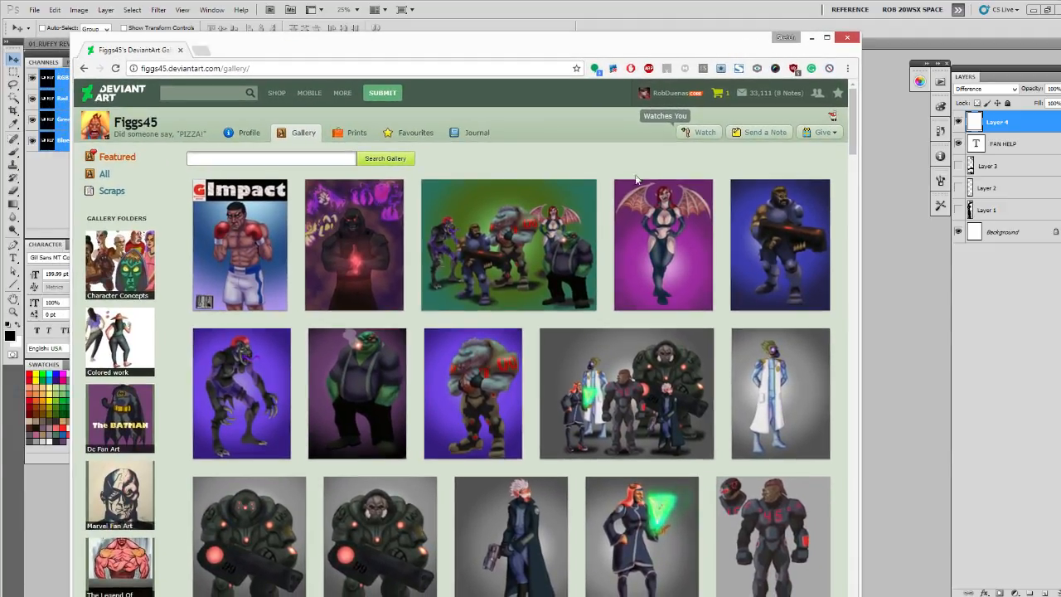
pyautogui.scroll(-2, 244, 303)
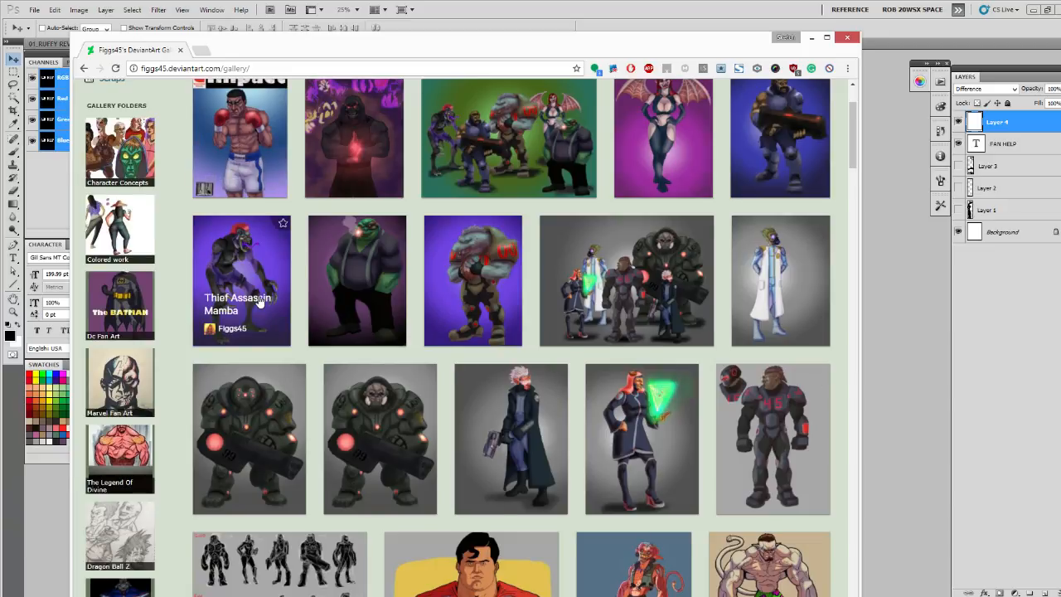
pyautogui.scroll(-4, 245, 302)
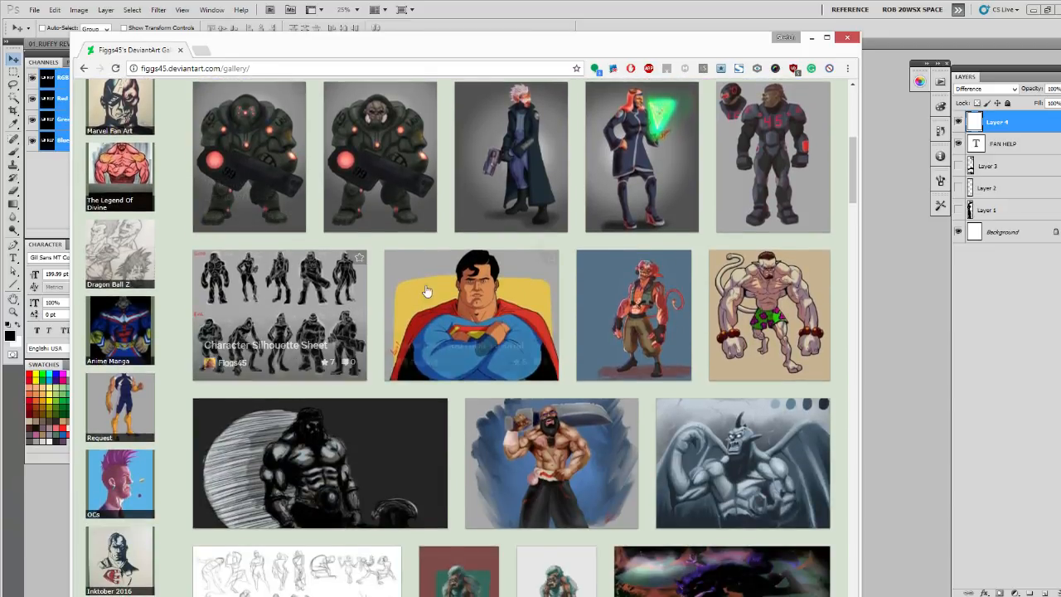
pyautogui.scroll(3, 412, 290)
pyautogui.scroll(-8, 412, 290)
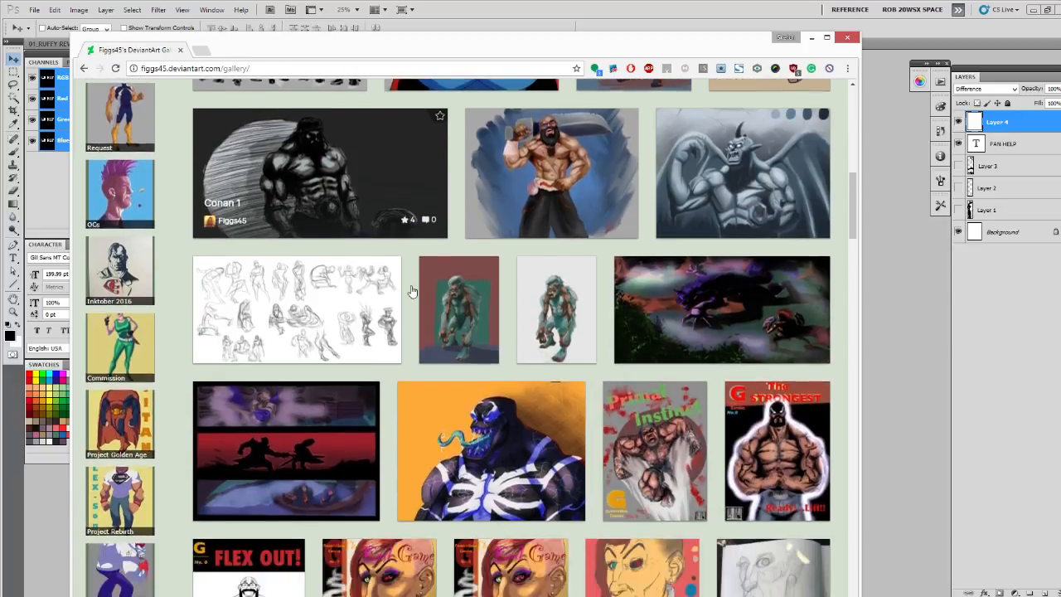
pyautogui.scroll(-4, 412, 290)
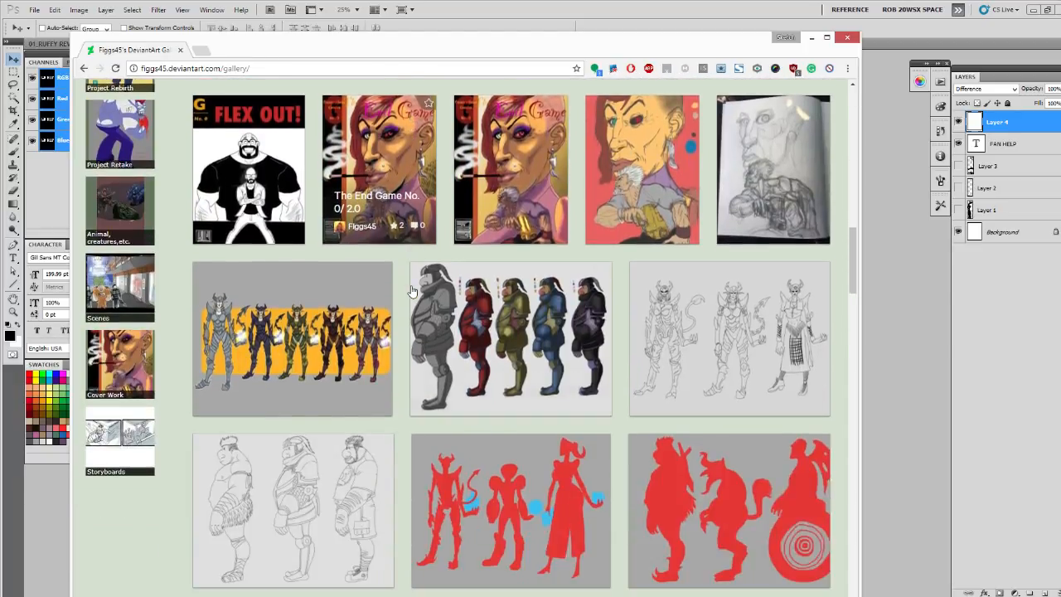
pyautogui.scroll(-4, 412, 290)
pyautogui.scroll(-4, 412, 290)
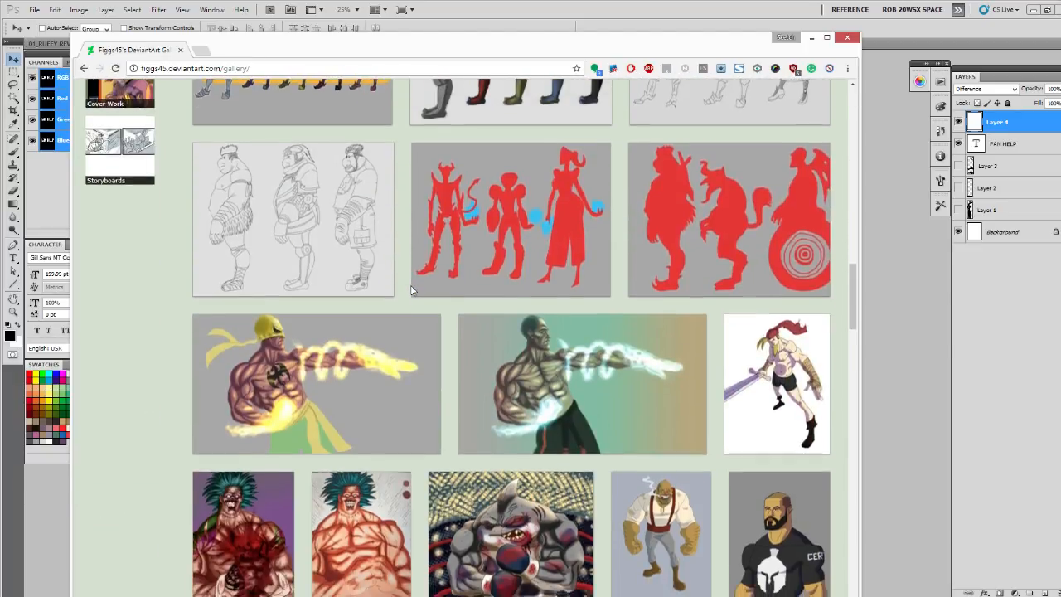
pyautogui.scroll(-3, 412, 290)
pyautogui.scroll(-2, 412, 290)
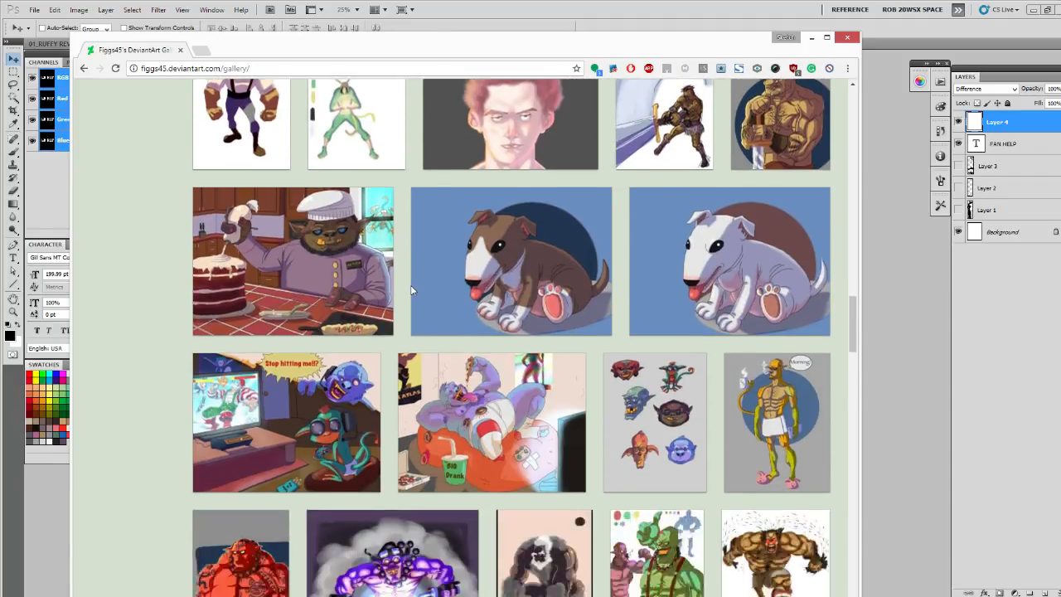
pyautogui.scroll(-2, 412, 290)
pyautogui.scroll(-3, 412, 290)
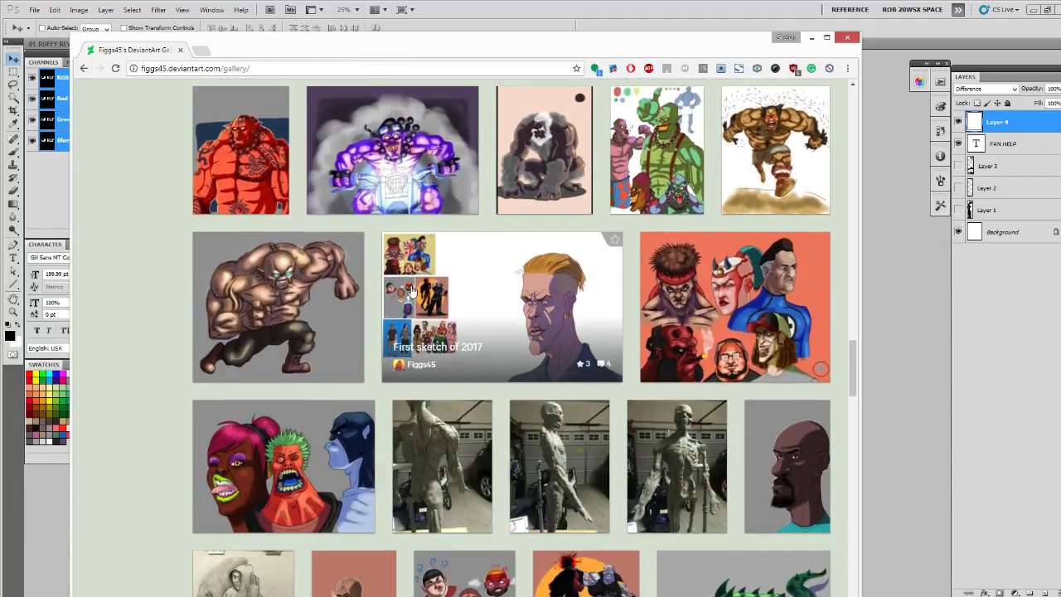
pyautogui.scroll(-5, 413, 290)
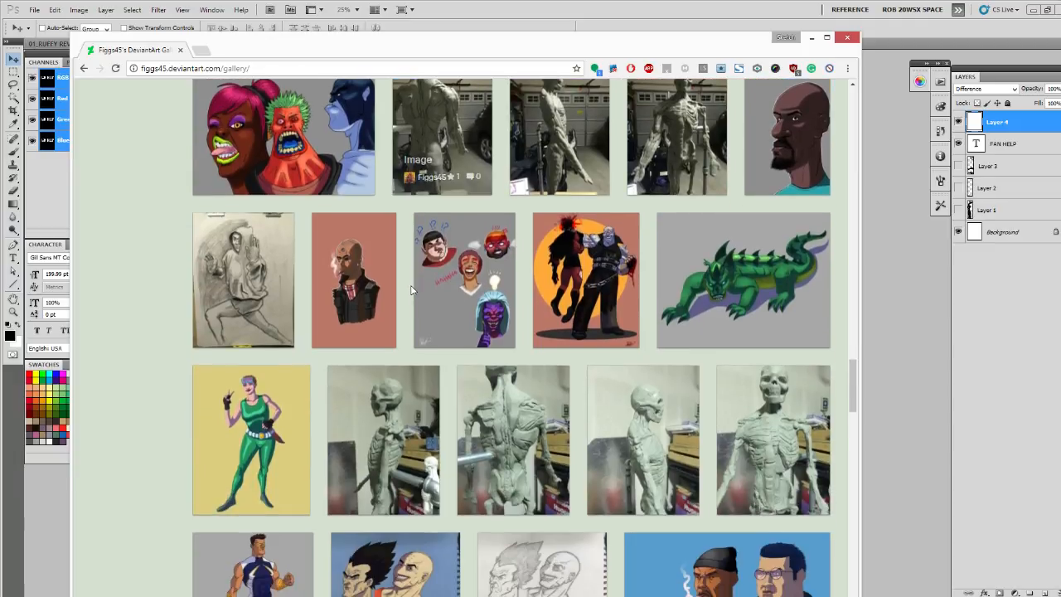
pyautogui.scroll(-2, 412, 290)
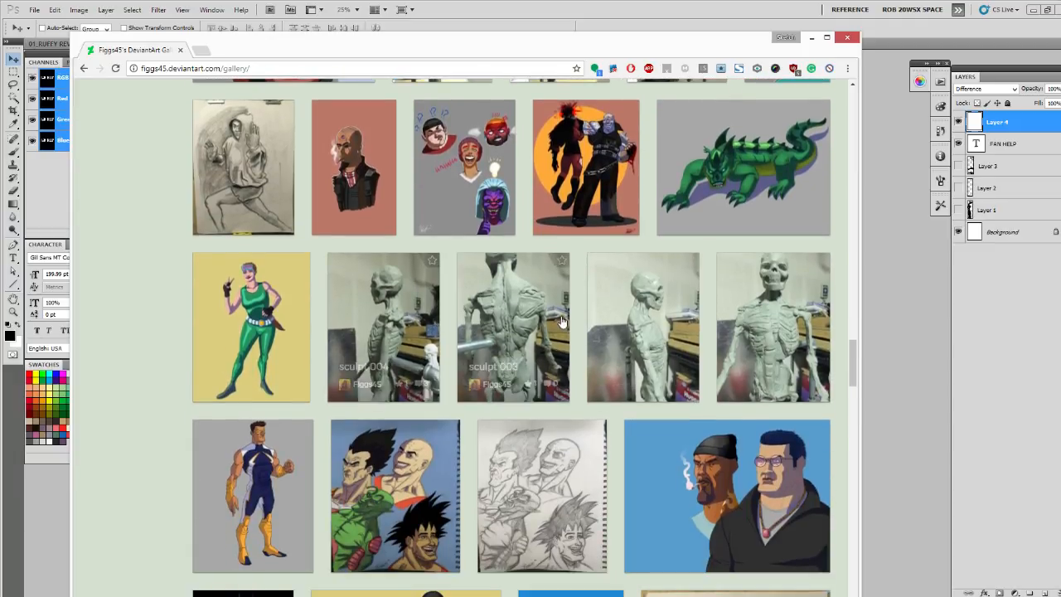
pyautogui.scroll(-2, 592, 336)
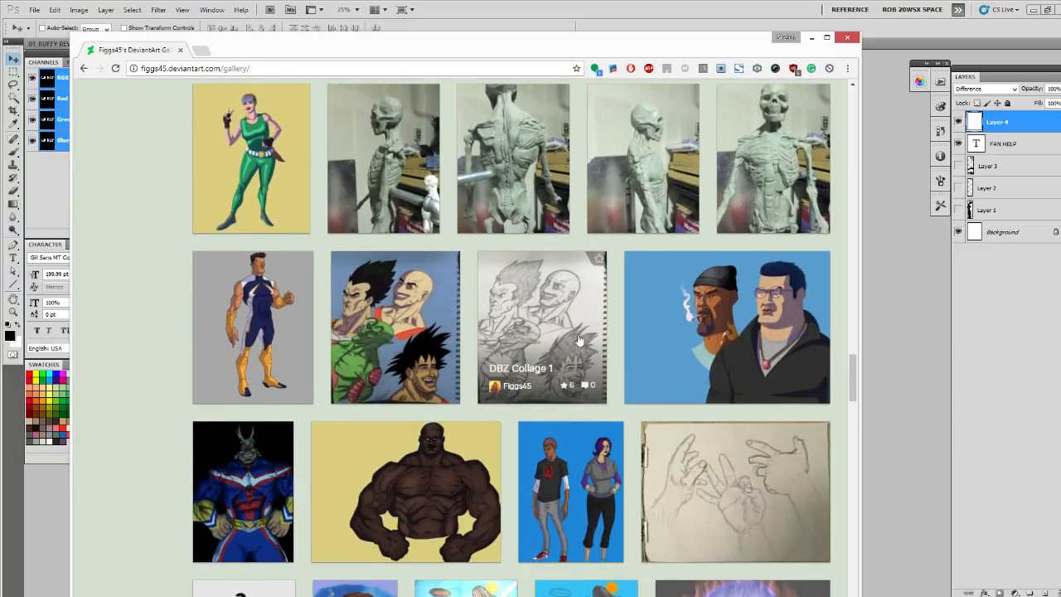
pyautogui.scroll(-1, 578, 340)
pyautogui.click(812, 38)
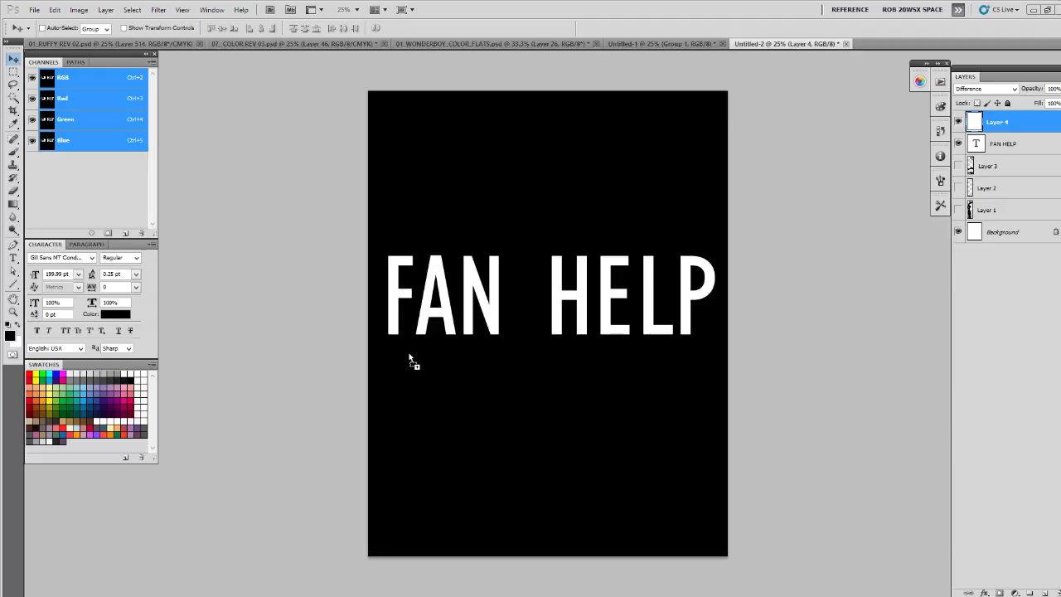
# - Place the five Figgs45 artworks into the FAN HELP document as separate layers
pyautogui.press('Return')
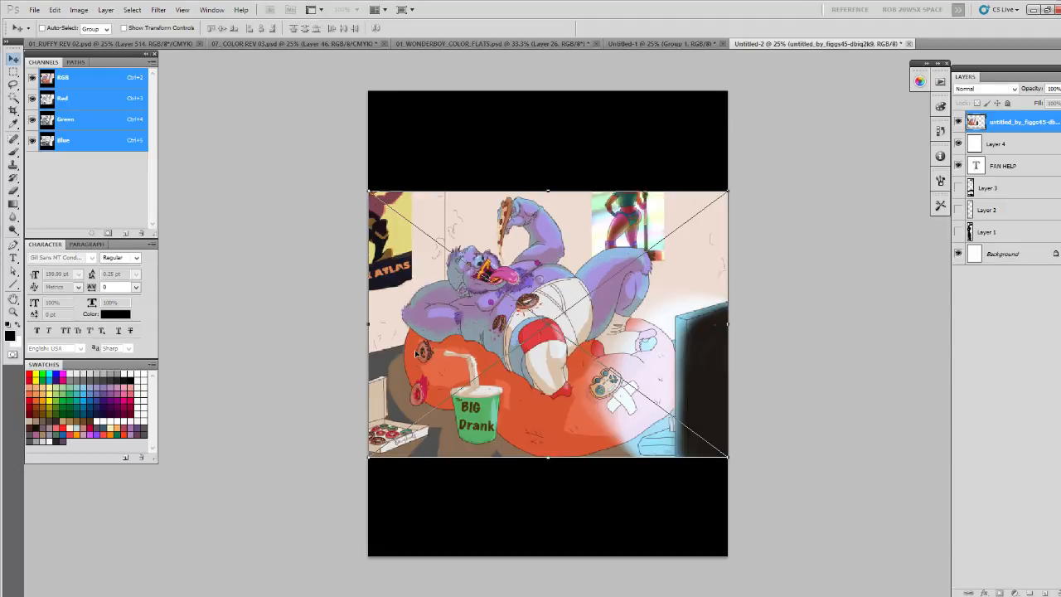
pyautogui.press('Return')
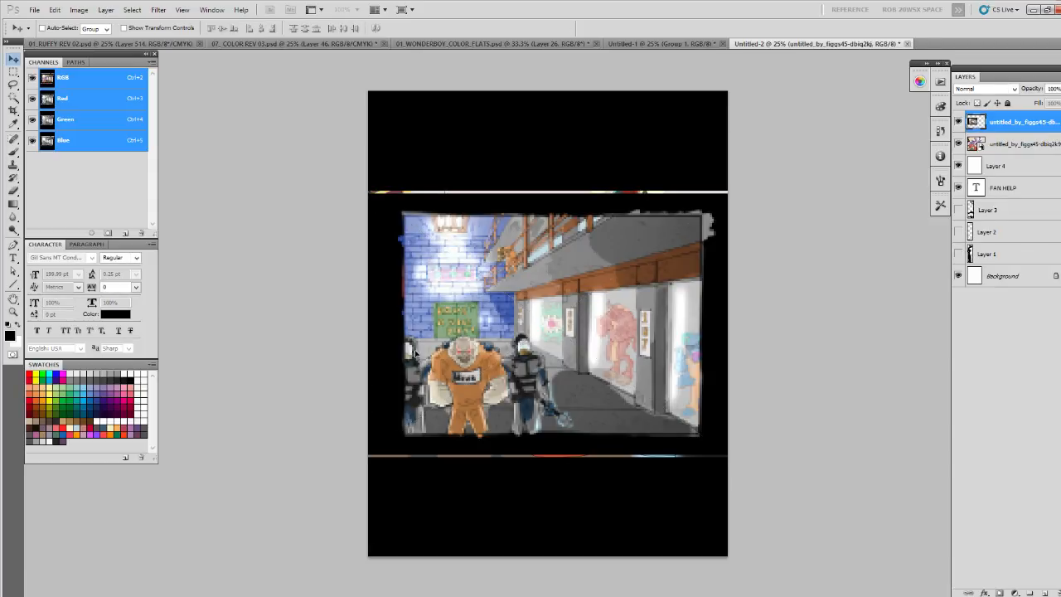
pyautogui.press('Return')
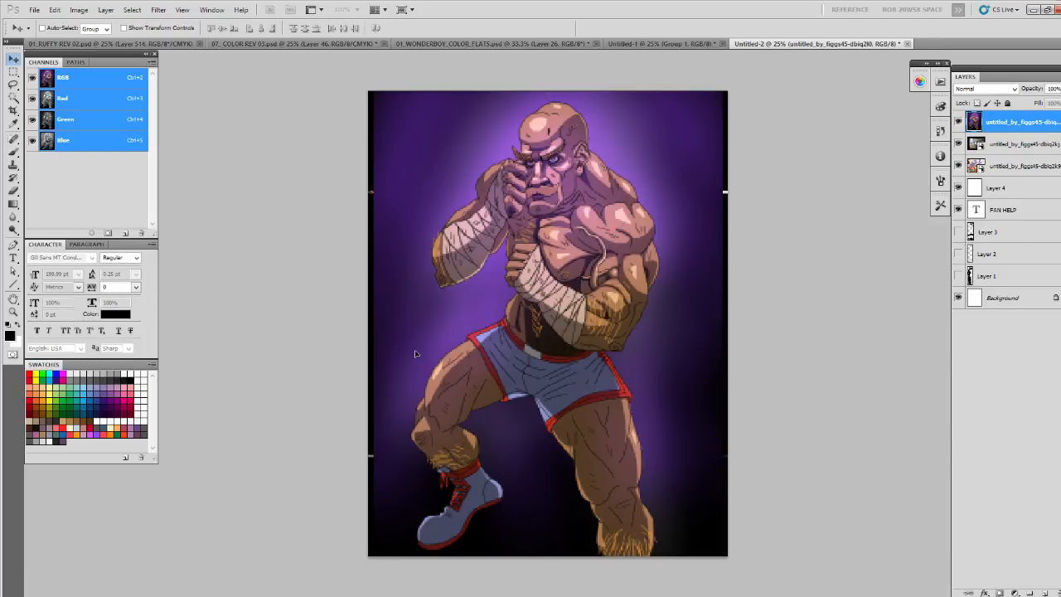
pyautogui.press('Return')
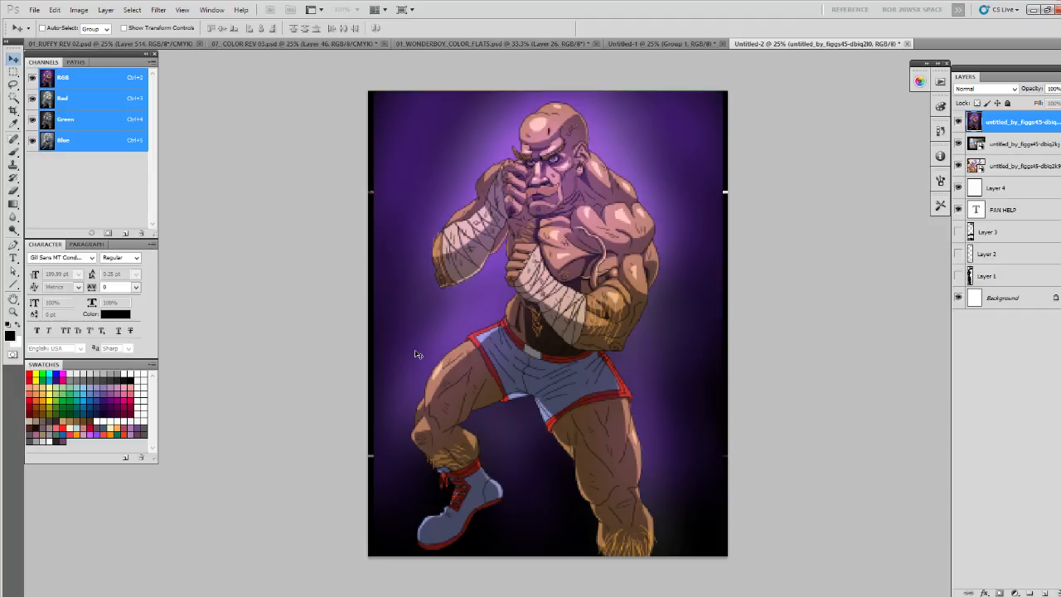
pyautogui.press('Return')
pyautogui.press('Return')
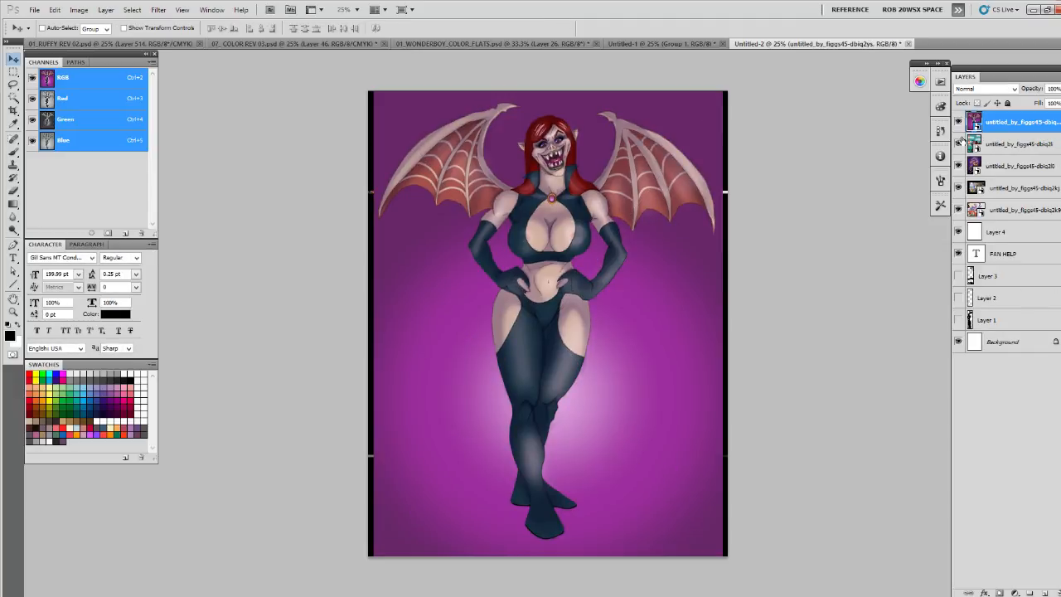
# - Hide the placed artworks, Layer 4 and the FAN HELP text, leaving only the winged woman artwork shown above the background
pyautogui.moveTo(959, 122); pyautogui.dragTo(960, 205)
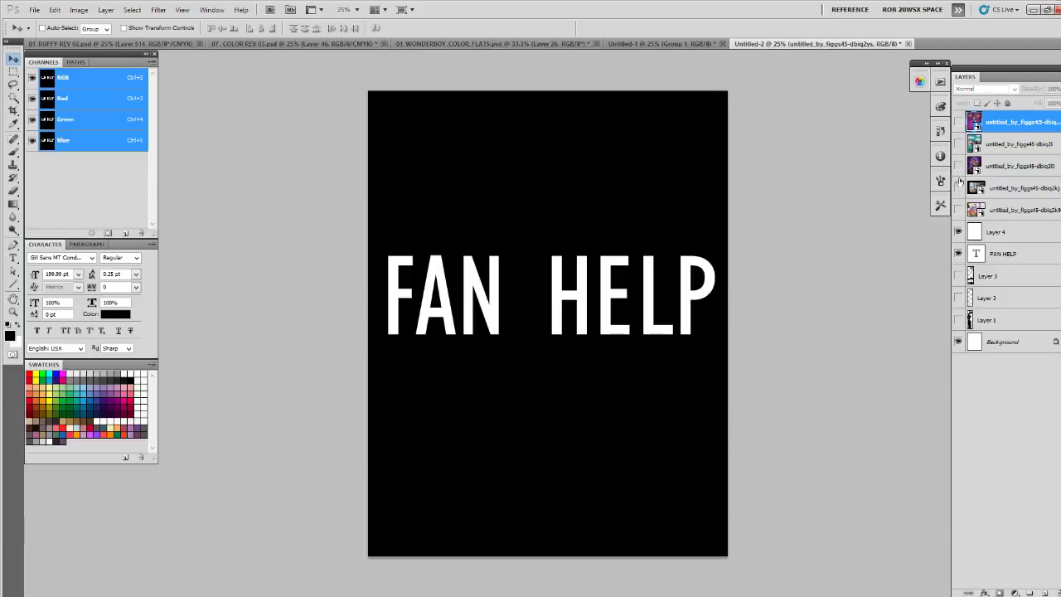
pyautogui.click(959, 229)
pyautogui.click(959, 253)
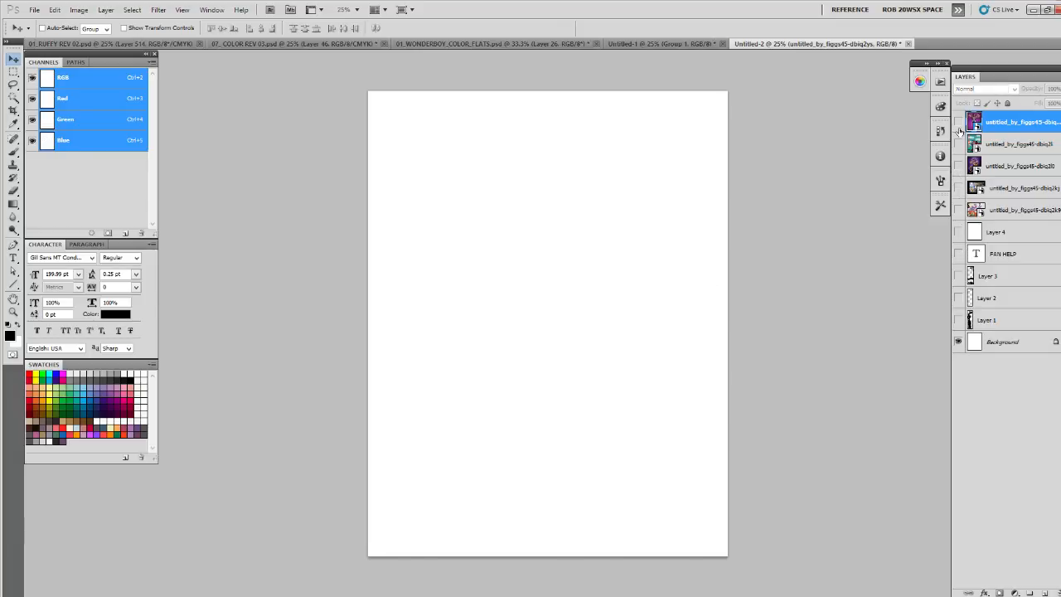
pyautogui.click(958, 122)
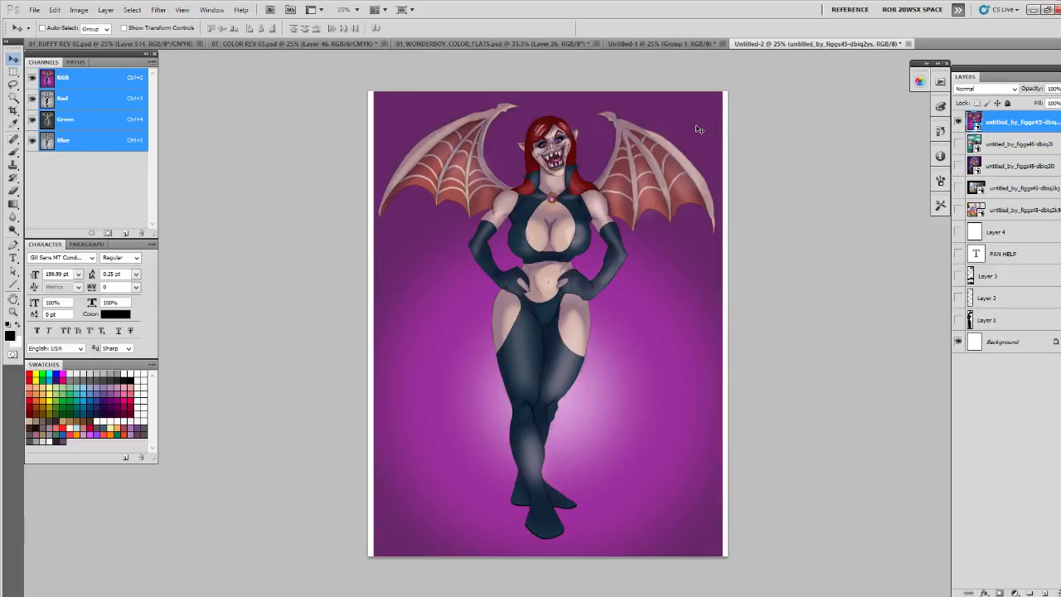
# - Scale the winged woman artwork proportionally about its centre to about 52%
pyautogui.hotkey('ctrl', 't')
pyautogui.moveTo(726, 87); pyautogui.dragTo(677, 168)
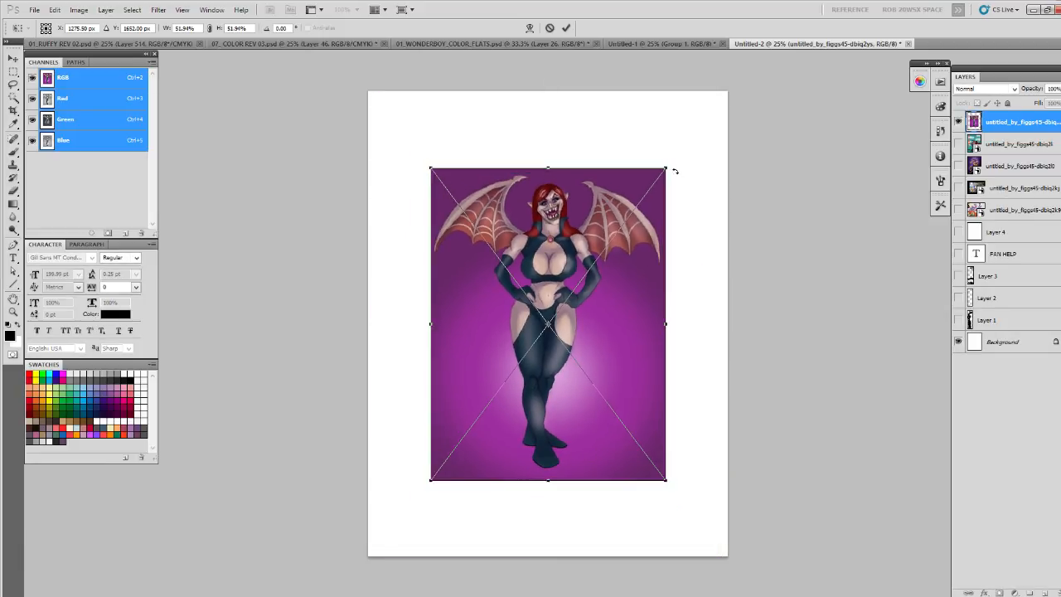
pyautogui.press('Return')
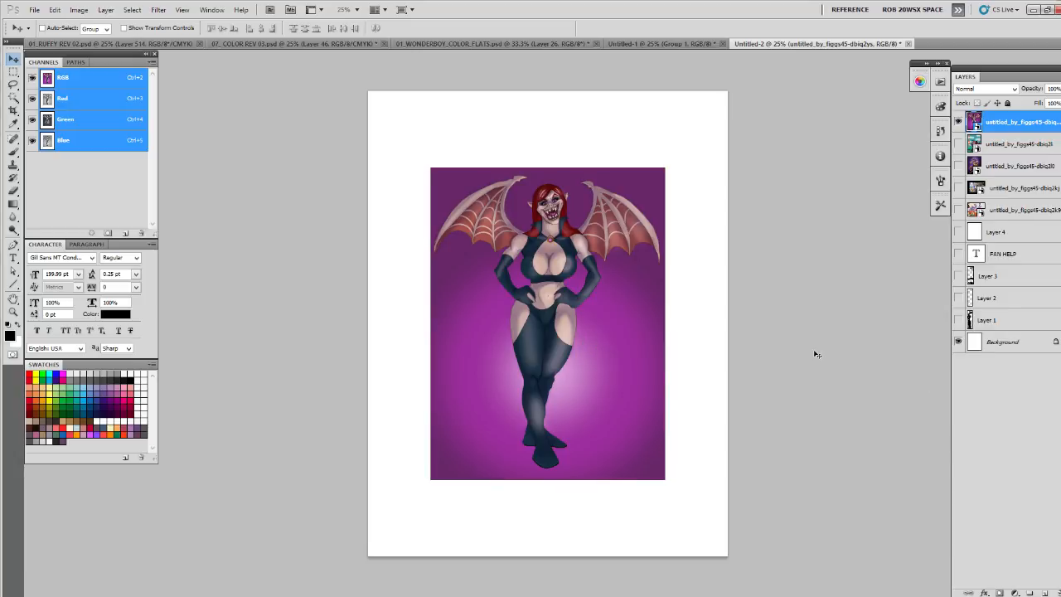
# - Add a new layer and brush a straight black horizontal ground line across the page at the figure's ankles
pyautogui.hotkey('ctrl', 'shift', 'alt', 'n')
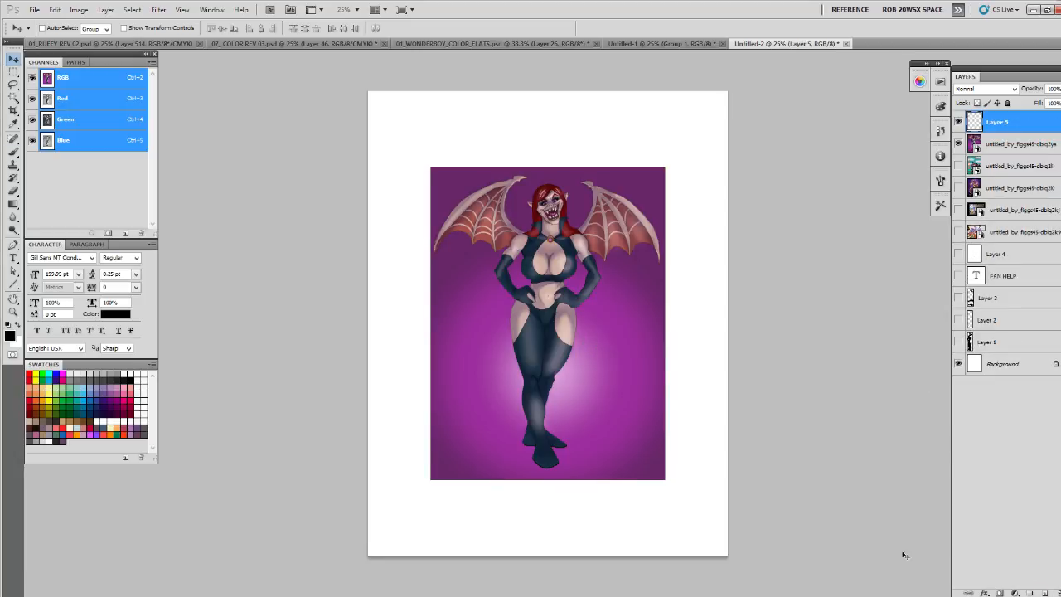
pyautogui.press('b')
pyautogui.rightClick(560, 440)
pyautogui.doubleClick(617, 432)
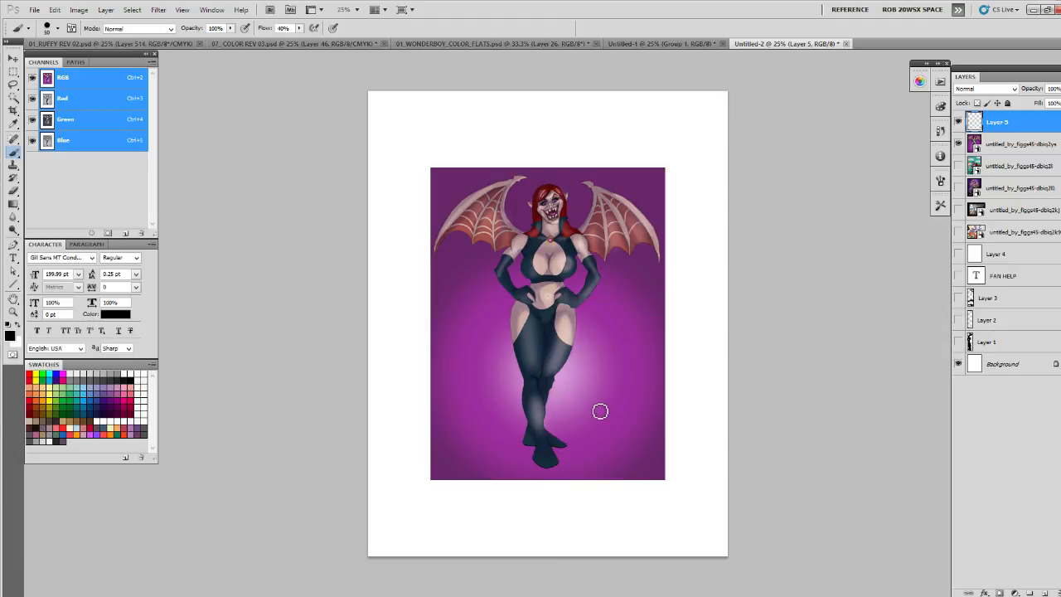
pyautogui.moveTo(531, 439)
pyautogui.mouseDown()
pyautogui.moveTo(544, 428)
pyautogui.moveTo(369, 449)
pyautogui.moveTo(724, 442)
pyautogui.mouseUp()
# - Lower the winged woman artwork layer's opacity to a faint tint and add a new layer directly above it
pyautogui.press('z')
pyautogui.click(569, 332)
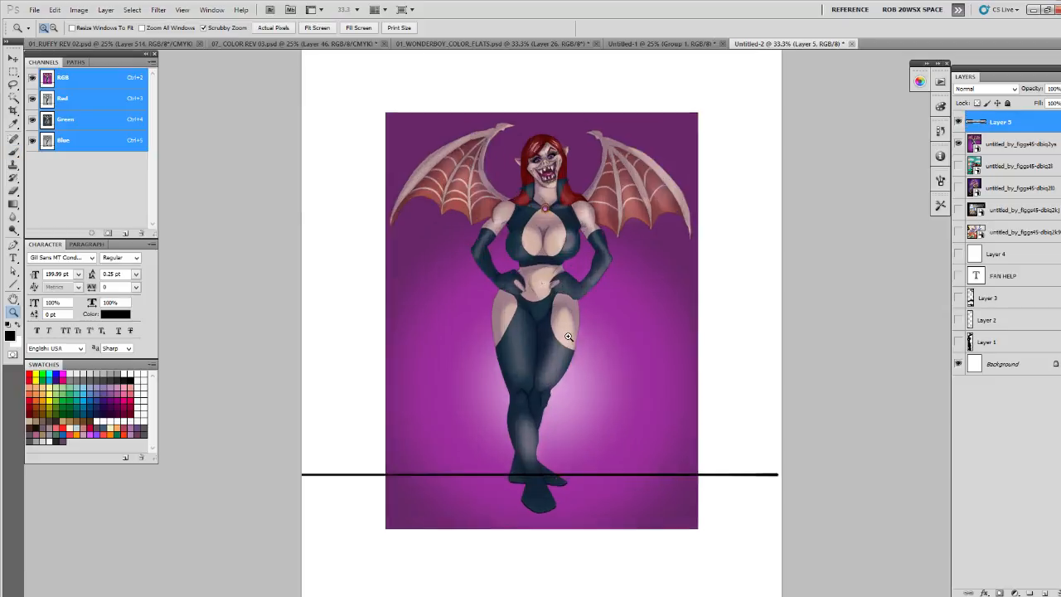
pyautogui.moveTo(571, 330); pyautogui.dragTo(572, 405)
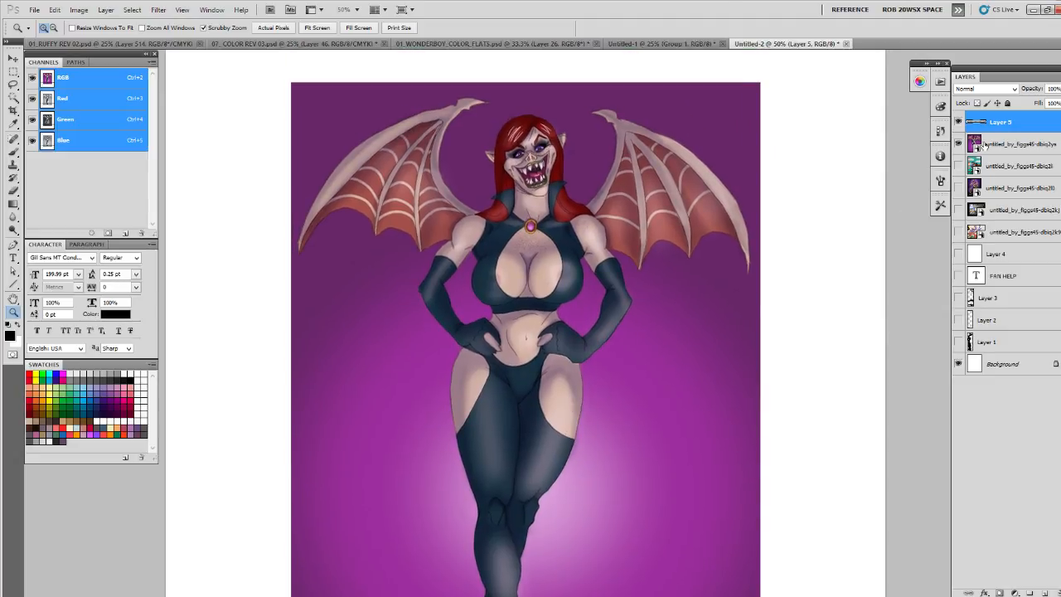
pyautogui.click(985, 146)
pyautogui.moveTo(1055, 88); pyautogui.dragTo(1031, 102)
pyautogui.click(1044, 592)
# - Paint a thick black silhouette of the winged woman in a revised pose over the faded artwork, including head, arms, wings, legs and feet
pyautogui.press('b')
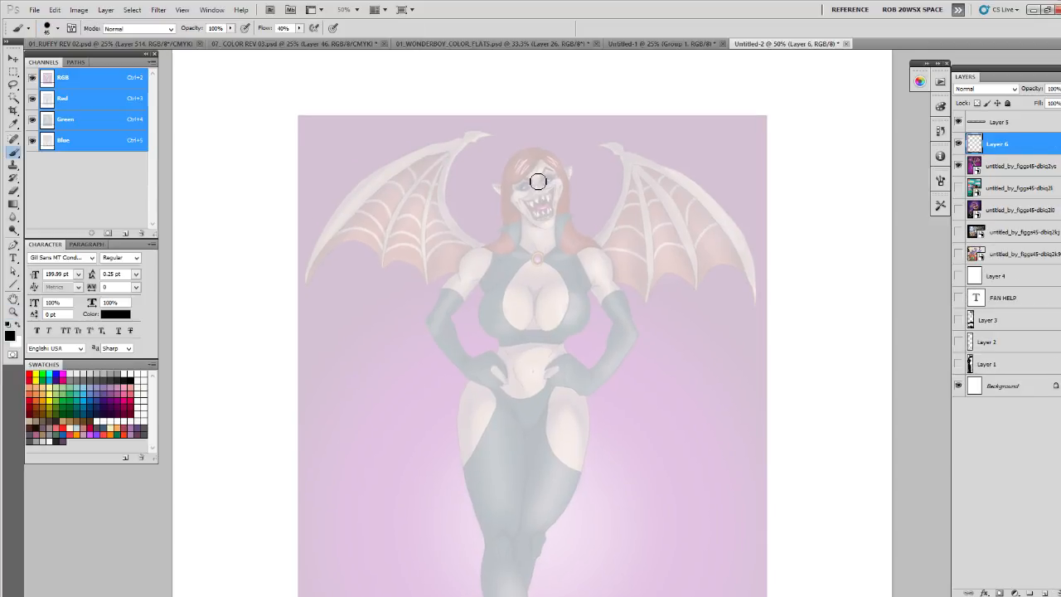
pyautogui.moveTo(665, 380); pyautogui.dragTo(657, 337)
pyautogui.press('z')
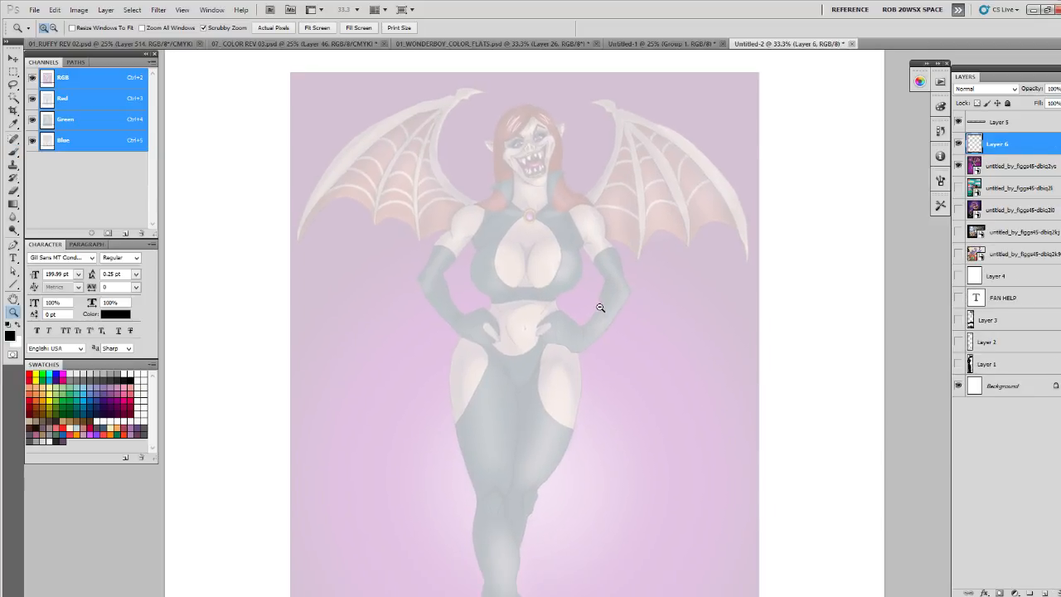
pyautogui.keyDown('alt'); pyautogui.click(601, 307); pyautogui.keyUp('alt')
pyautogui.press('b')
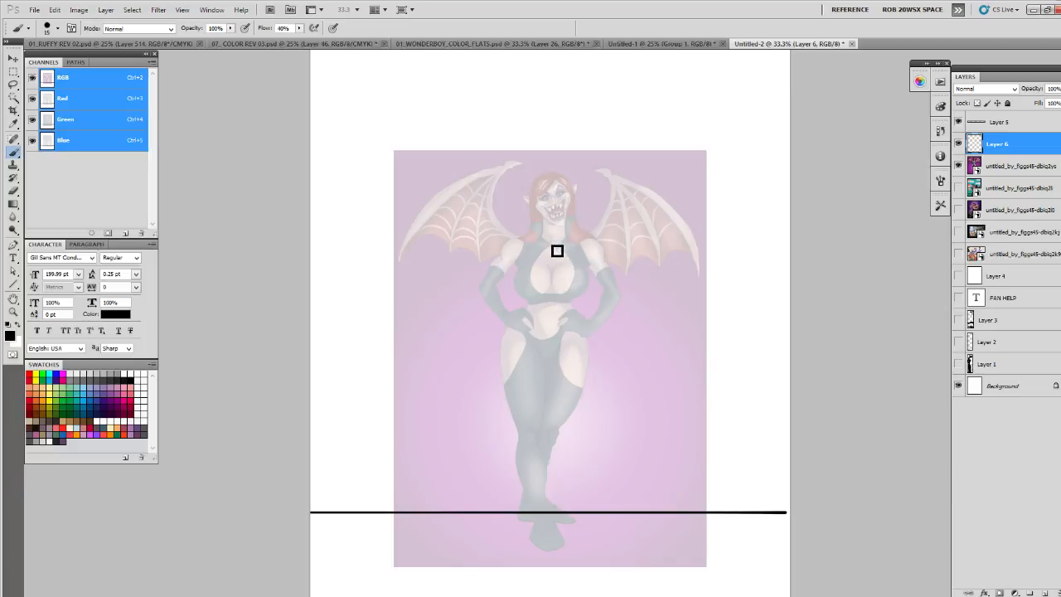
pyautogui.moveTo(531, 247)
pyautogui.mouseDown()
pyautogui.moveTo(576, 238)
pyautogui.moveTo(537, 279)
pyautogui.moveTo(515, 260)
pyautogui.moveTo(526, 251)
pyautogui.moveTo(520, 287)
pyautogui.moveTo(512, 279)
pyautogui.moveTo(528, 269)
pyautogui.moveTo(536, 315)
pyautogui.moveTo(518, 317)
pyautogui.moveTo(554, 342)
pyautogui.moveTo(520, 315)
pyautogui.moveTo(498, 343)
pyautogui.moveTo(498, 363)
pyautogui.moveTo(504, 326)
pyautogui.moveTo(551, 427)
pyautogui.moveTo(528, 370)
pyautogui.moveTo(539, 343)
pyautogui.moveTo(544, 434)
pyautogui.moveTo(532, 363)
pyautogui.moveTo(534, 414)
pyautogui.moveTo(545, 361)
pyautogui.moveTo(508, 357)
pyautogui.moveTo(521, 441)
pyautogui.moveTo(493, 360)
pyautogui.moveTo(510, 412)
pyautogui.moveTo(495, 417)
pyautogui.moveTo(525, 453)
pyautogui.moveTo(516, 434)
pyautogui.moveTo(527, 515)
pyautogui.moveTo(537, 484)
pyautogui.moveTo(514, 548)
pyautogui.moveTo(544, 437)
pyautogui.moveTo(546, 512)
pyautogui.moveTo(542, 405)
pyautogui.moveTo(552, 420)
pyautogui.moveTo(545, 524)
pyautogui.moveTo(527, 527)
pyautogui.moveTo(539, 534)
pyautogui.moveTo(555, 411)
pyautogui.moveTo(557, 369)
pyautogui.moveTo(526, 249)
pyautogui.moveTo(584, 236)
pyautogui.moveTo(572, 252)
pyautogui.moveTo(594, 288)
pyautogui.moveTo(551, 328)
pyautogui.moveTo(599, 296)
pyautogui.mouseUp()
pyautogui.moveTo(495, 276)
pyautogui.mouseDown()
pyautogui.moveTo(478, 304)
pyautogui.moveTo(507, 259)
pyautogui.mouseUp()
pyautogui.moveTo(535, 193)
pyautogui.mouseDown()
pyautogui.moveTo(544, 219)
pyautogui.moveTo(533, 225)
pyautogui.moveTo(531, 189)
pyautogui.mouseUp()
pyautogui.moveTo(571, 241)
pyautogui.mouseDown()
pyautogui.moveTo(580, 175)
pyautogui.moveTo(611, 199)
pyautogui.moveTo(627, 237)
pyautogui.moveTo(649, 348)
pyautogui.moveTo(598, 193)
pyautogui.mouseUp()
pyautogui.moveTo(640, 308)
pyautogui.mouseDown()
pyautogui.moveTo(609, 316)
pyautogui.moveTo(554, 286)
pyautogui.moveTo(549, 270)
pyautogui.mouseUp()
pyautogui.moveTo(505, 242)
pyautogui.mouseDown()
pyautogui.moveTo(502, 232)
pyautogui.moveTo(437, 311)
pyautogui.mouseUp()
pyautogui.moveTo(442, 358)
pyautogui.mouseDown()
pyautogui.moveTo(469, 315)
pyautogui.moveTo(531, 305)
pyautogui.mouseUp()
pyautogui.moveTo(527, 501)
pyautogui.mouseDown()
pyautogui.moveTo(502, 537)
pyautogui.moveTo(551, 529)
pyautogui.mouseUp()
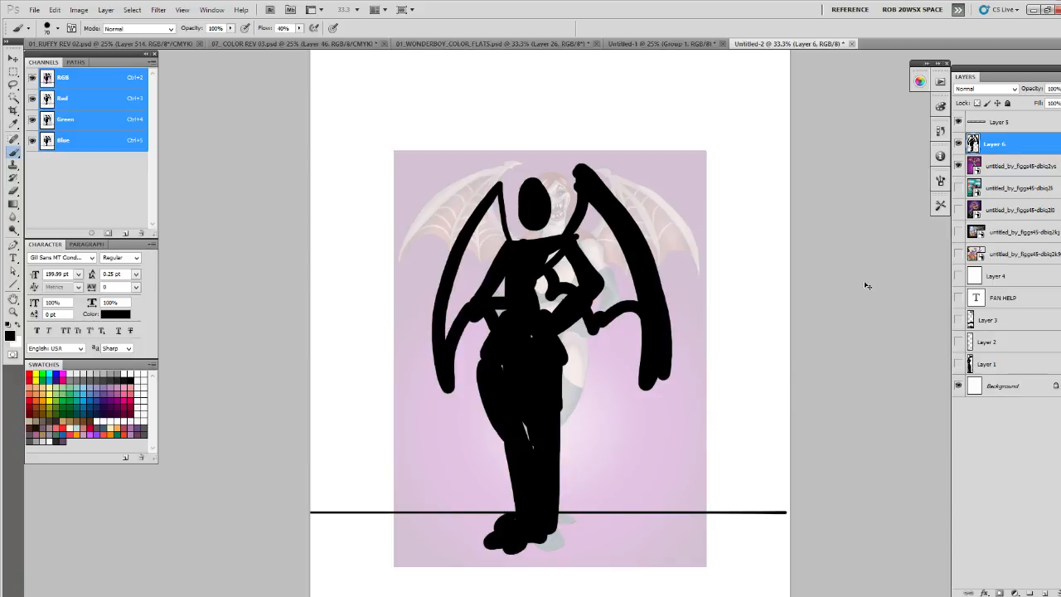
# - Duplicate the silhouette layer, set the copy's opacity to 19%, and hide the winged woman artwork
pyautogui.hotkey('ctrl', 'j')
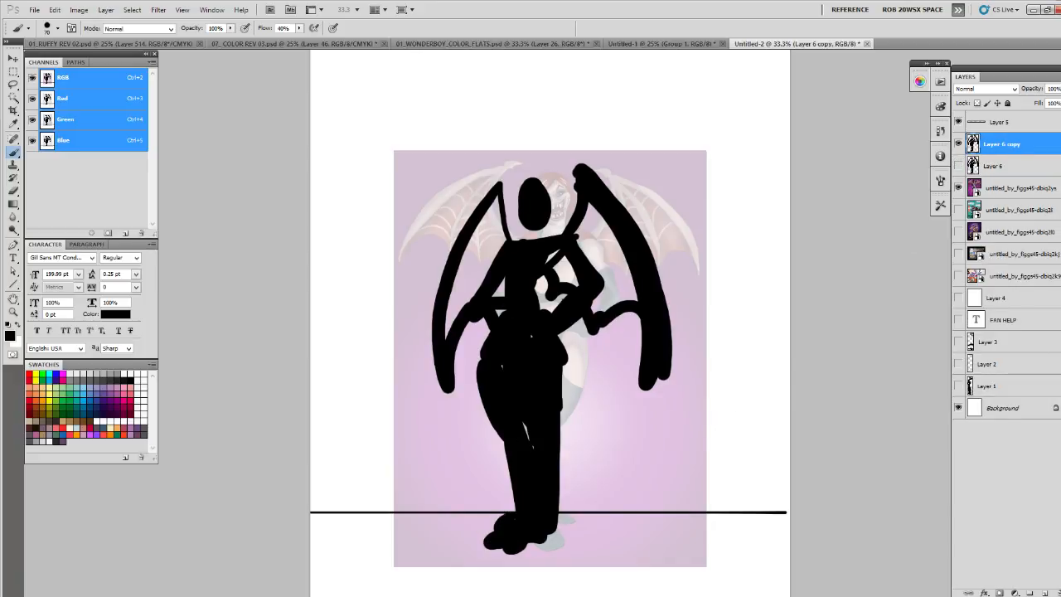
pyautogui.click(1024, 99)
pyautogui.click(959, 189)
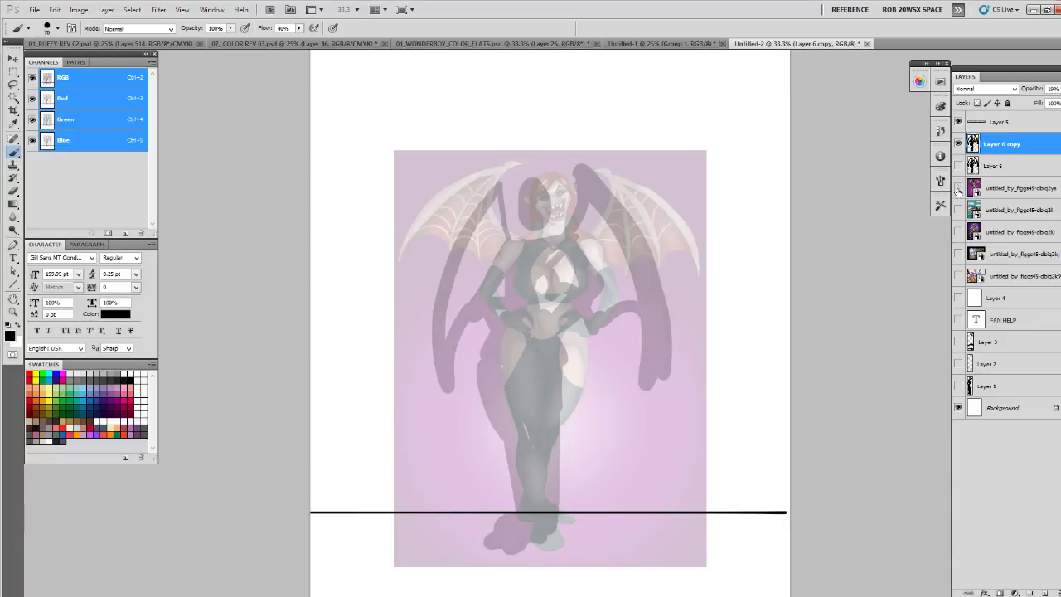
# - On a new layer above the faded silhouette, sketch the figure's shoulders, waist and hips in black
pyautogui.click(1044, 594)
pyautogui.moveTo(506, 239)
pyautogui.mouseDown()
pyautogui.moveTo(532, 239)
pyautogui.moveTo(523, 249)
pyautogui.mouseUp()
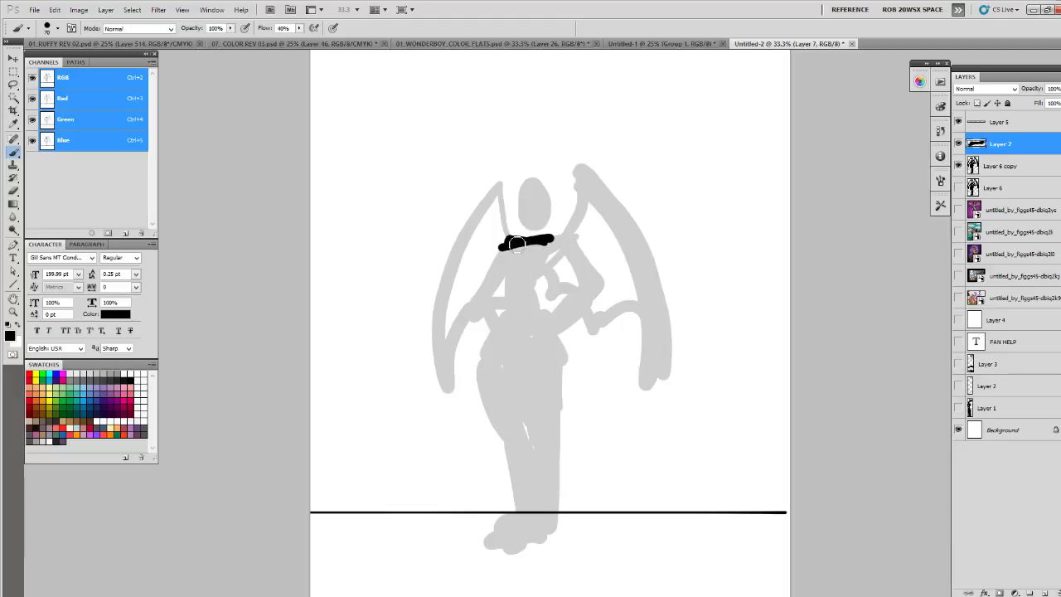
pyautogui.moveTo(522, 243); pyautogui.dragTo(526, 288)
pyautogui.moveTo(509, 241)
pyautogui.mouseDown()
pyautogui.moveTo(540, 252)
pyautogui.moveTo(525, 280)
pyautogui.moveTo(547, 258)
pyautogui.moveTo(491, 340)
pyautogui.moveTo(561, 329)
pyautogui.moveTo(494, 326)
pyautogui.moveTo(514, 362)
pyautogui.moveTo(510, 346)
pyautogui.moveTo(493, 370)
pyautogui.mouseUp()
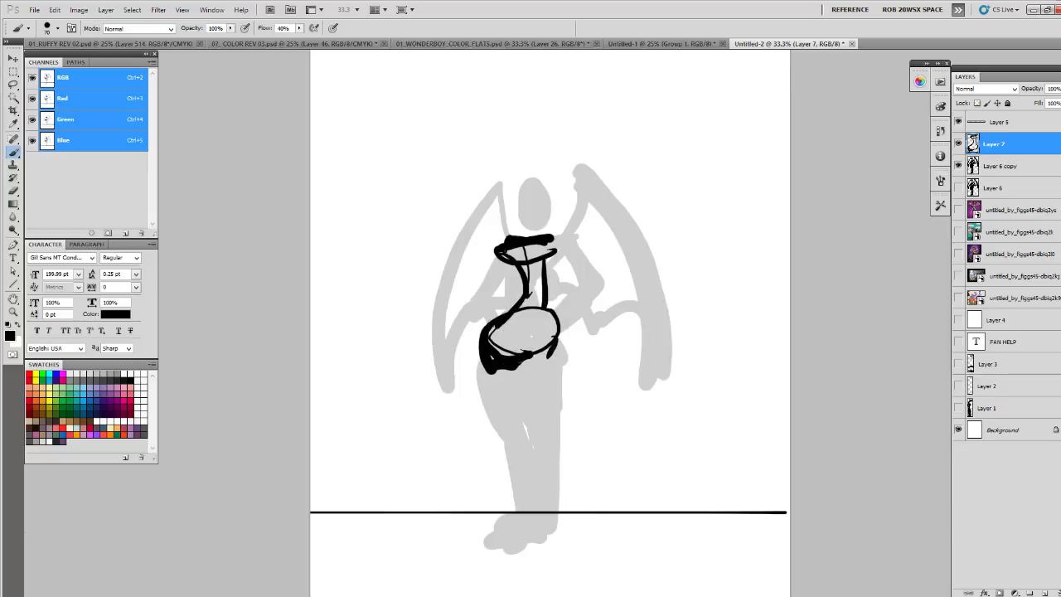
# - Sketch both legs from the hips to the feet at the ground line, filling the rear leg with dark strokes
pyautogui.moveTo(551, 343); pyautogui.dragTo(543, 435)
pyautogui.moveTo(491, 365)
pyautogui.mouseDown()
pyautogui.moveTo(494, 395)
pyautogui.moveTo(489, 372)
pyautogui.moveTo(509, 435)
pyautogui.mouseUp()
pyautogui.moveTo(533, 413); pyautogui.dragTo(516, 496)
pyautogui.moveTo(532, 444)
pyautogui.mouseDown()
pyautogui.moveTo(543, 521)
pyautogui.moveTo(510, 535)
pyautogui.moveTo(540, 542)
pyautogui.moveTo(551, 508)
pyautogui.mouseUp()
pyautogui.moveTo(554, 403); pyautogui.dragTo(550, 512)
pyautogui.moveTo(528, 373); pyautogui.dragTo(526, 428)
pyautogui.moveTo(557, 393)
pyautogui.mouseDown()
pyautogui.moveTo(545, 515)
pyautogui.moveTo(524, 359)
pyautogui.mouseUp()
pyautogui.moveTo(565, 328); pyautogui.dragTo(554, 427)
pyautogui.moveTo(561, 351); pyautogui.dragTo(550, 473)
# - Outline the winged woman's head, both arms and wings in black over the faded silhouette
pyautogui.moveTo(554, 255)
pyautogui.mouseDown()
pyautogui.moveTo(577, 280)
pyautogui.moveTo(595, 290)
pyautogui.moveTo(550, 330)
pyautogui.mouseUp()
pyautogui.moveTo(504, 248)
pyautogui.mouseDown()
pyautogui.moveTo(482, 303)
pyautogui.moveTo(502, 263)
pyautogui.moveTo(511, 325)
pyautogui.mouseUp()
pyautogui.moveTo(538, 179)
pyautogui.mouseDown()
pyautogui.moveTo(543, 217)
pyautogui.moveTo(537, 182)
pyautogui.moveTo(529, 228)
pyautogui.moveTo(540, 222)
pyautogui.moveTo(551, 251)
pyautogui.mouseUp()
pyautogui.moveTo(494, 186)
pyautogui.mouseDown()
pyautogui.moveTo(462, 216)
pyautogui.moveTo(409, 375)
pyautogui.moveTo(563, 212)
pyautogui.moveTo(564, 171)
pyautogui.moveTo(588, 421)
pyautogui.mouseUp()
pyautogui.moveTo(565, 264); pyautogui.dragTo(585, 395)
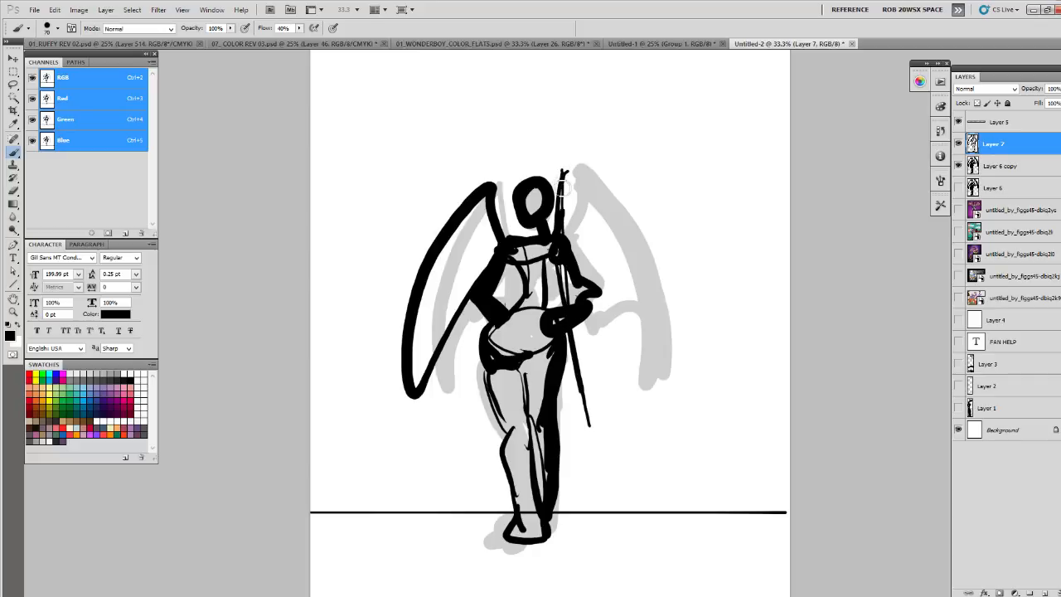
pyautogui.moveTo(452, 230); pyautogui.dragTo(425, 400)
# - Hide the winged woman artwork and her sketches, add a new layer, and show the whole Diego artwork
pyautogui.click(983, 208)
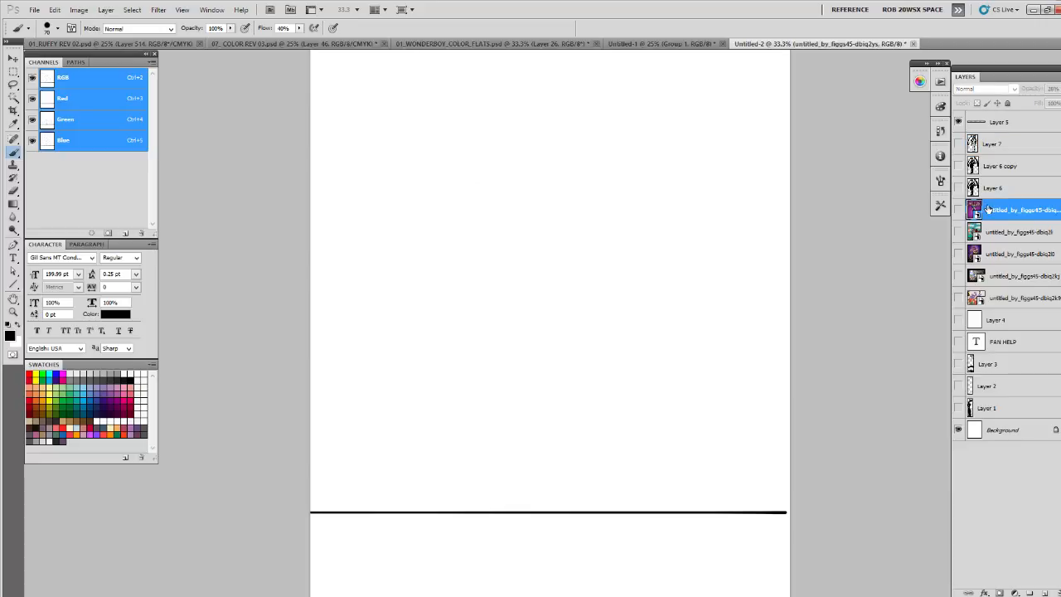
pyautogui.click(960, 211)
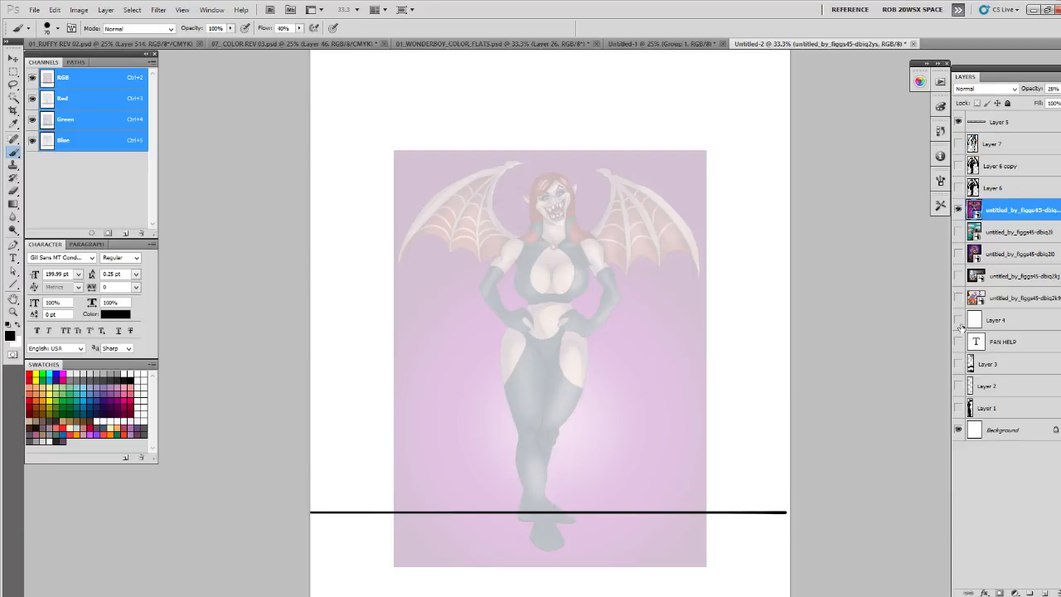
pyautogui.click(1044, 592)
pyautogui.click(959, 233)
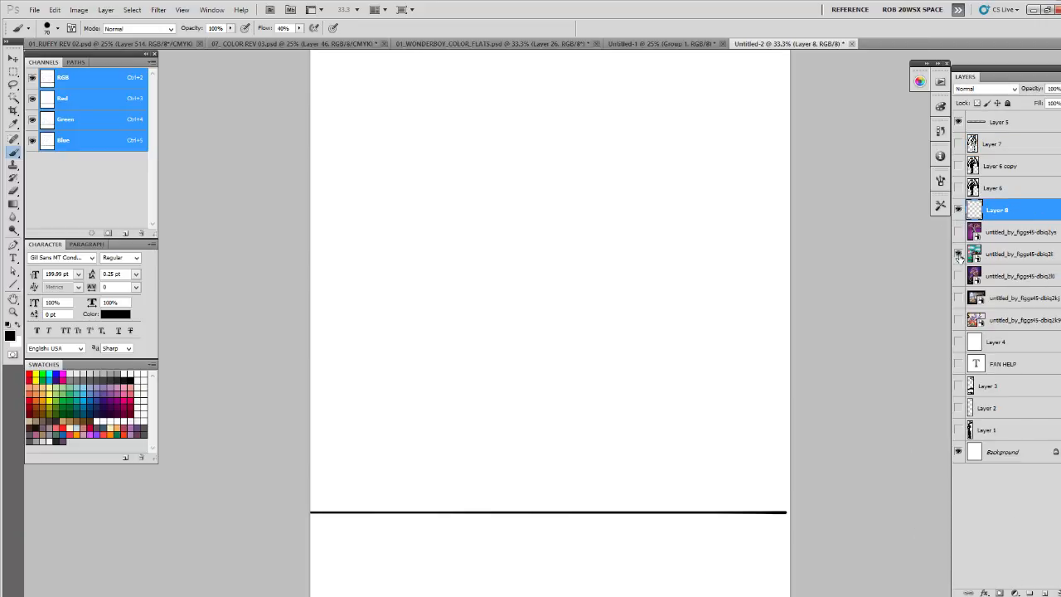
pyautogui.click(959, 254)
pyautogui.moveTo(771, 360); pyautogui.dragTo(742, 260)
pyautogui.press('z')
pyautogui.keyDown('alt'); pyautogui.click(730, 312); pyautogui.keyUp('alt')
pyautogui.press('b')
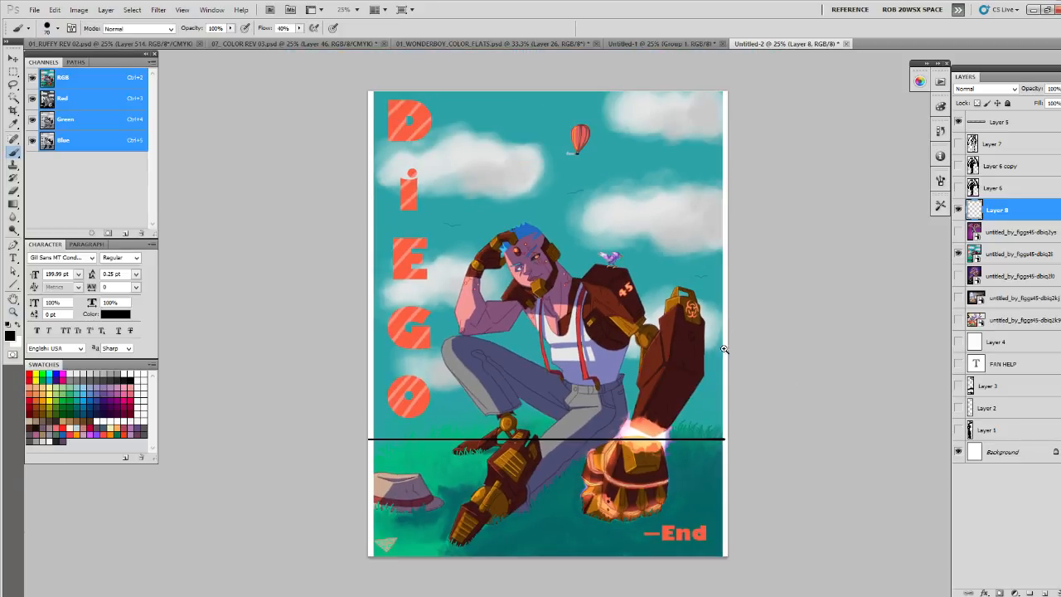
# - On a new layer, draw crossing black perspective lines over the ground area of the Diego artwork
pyautogui.click(1043, 592)
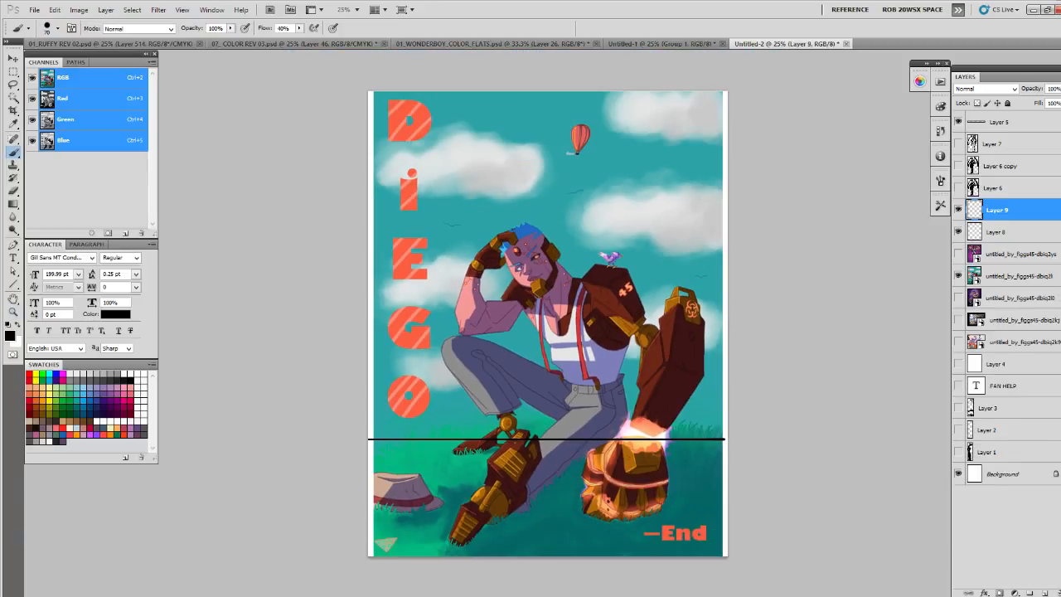
pyautogui.moveTo(368, 439)
pyautogui.mouseDown()
pyautogui.moveTo(751, 436)
pyautogui.moveTo(593, 439)
pyautogui.moveTo(365, 468)
pyautogui.mouseUp()
pyautogui.moveTo(772, 430); pyautogui.dragTo(352, 528)
pyautogui.moveTo(365, 431)
pyautogui.mouseDown()
pyautogui.moveTo(739, 494)
pyautogui.moveTo(674, 560)
pyautogui.moveTo(701, 566)
pyautogui.mouseUp()
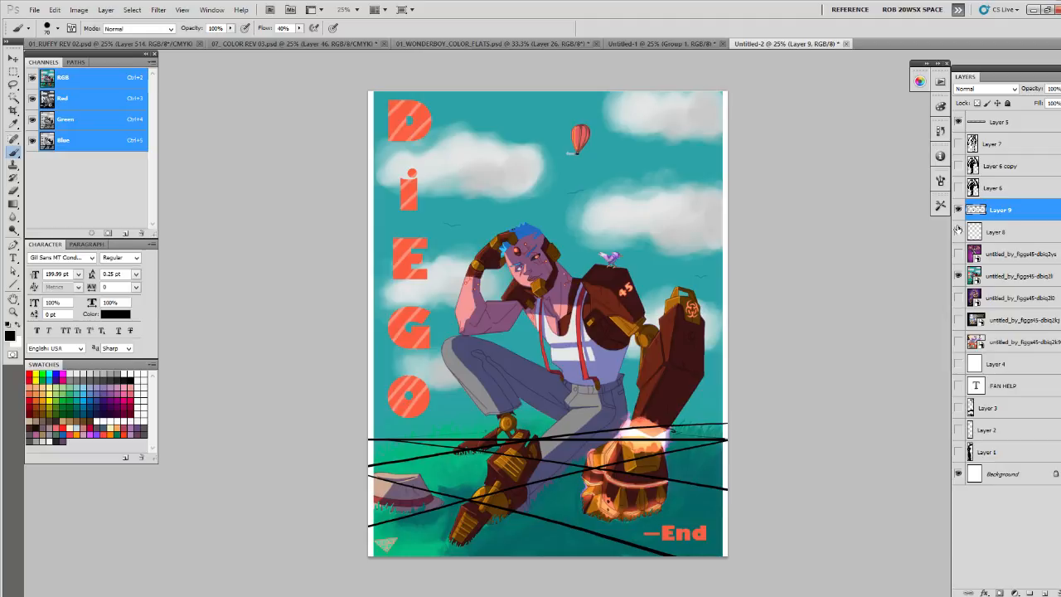
# - Fade the Diego artwork to 25% opacity, hide the perspective lines, and add a new layer above the artwork
pyautogui.click(959, 276)
pyautogui.click(982, 276)
pyautogui.click(959, 276)
pyautogui.moveTo(1060, 88); pyautogui.dragTo(1028, 100)
pyautogui.click(960, 235)
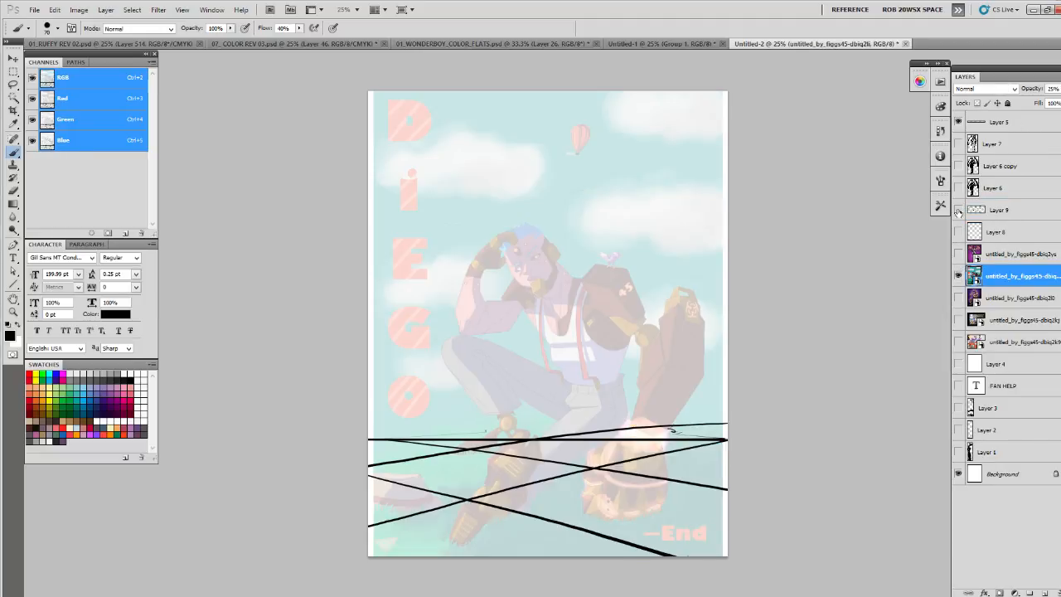
pyautogui.click(959, 209)
pyautogui.hotkey('ctrl', 'shift', 'alt', 'n')
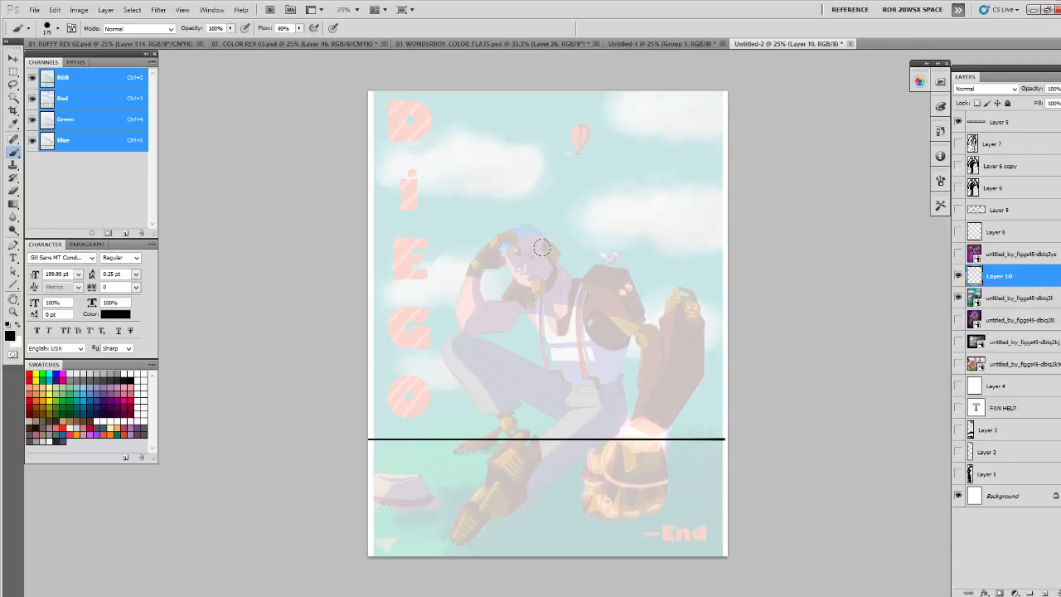
# - Paint a thick black silhouette of the crouching Diego figure with revised head, arms, legs and large mechanical fist
pyautogui.moveTo(492, 329)
pyautogui.mouseDown()
pyautogui.moveTo(487, 398)
pyautogui.moveTo(474, 342)
pyautogui.moveTo(482, 346)
pyautogui.moveTo(483, 308)
pyautogui.mouseUp()
pyautogui.moveTo(485, 375)
pyautogui.mouseDown()
pyautogui.moveTo(529, 376)
pyautogui.moveTo(503, 351)
pyautogui.moveTo(570, 391)
pyautogui.moveTo(574, 417)
pyautogui.moveTo(589, 405)
pyautogui.moveTo(570, 443)
pyautogui.mouseUp()
pyautogui.press(']')
pyautogui.press(']')
pyautogui.moveTo(594, 405)
pyautogui.mouseDown()
pyautogui.moveTo(526, 439)
pyautogui.moveTo(565, 399)
pyautogui.moveTo(509, 459)
pyautogui.moveTo(525, 428)
pyautogui.moveTo(493, 435)
pyautogui.moveTo(441, 510)
pyautogui.moveTo(519, 453)
pyautogui.moveTo(461, 508)
pyautogui.mouseUp()
pyautogui.moveTo(610, 435); pyautogui.dragTo(597, 344)
pyautogui.moveTo(489, 315)
pyautogui.mouseDown()
pyautogui.moveTo(494, 278)
pyautogui.moveTo(534, 254)
pyautogui.moveTo(572, 249)
pyautogui.moveTo(557, 251)
pyautogui.moveTo(564, 305)
pyautogui.moveTo(593, 352)
pyautogui.moveTo(582, 342)
pyautogui.moveTo(572, 369)
pyautogui.mouseUp()
pyautogui.moveTo(464, 307); pyautogui.dragTo(480, 410)
pyautogui.moveTo(643, 406)
pyautogui.mouseDown()
pyautogui.moveTo(597, 432)
pyautogui.moveTo(611, 466)
pyautogui.moveTo(658, 437)
pyautogui.moveTo(641, 474)
pyautogui.moveTo(593, 440)
pyautogui.moveTo(582, 493)
pyautogui.moveTo(655, 488)
pyautogui.moveTo(670, 427)
pyautogui.moveTo(636, 416)
pyautogui.moveTo(651, 292)
pyautogui.moveTo(690, 345)
pyautogui.moveTo(658, 367)
pyautogui.moveTo(614, 266)
pyautogui.moveTo(624, 296)
pyautogui.moveTo(589, 278)
pyautogui.moveTo(528, 300)
pyautogui.moveTo(609, 301)
pyautogui.moveTo(721, 334)
pyautogui.mouseUp()
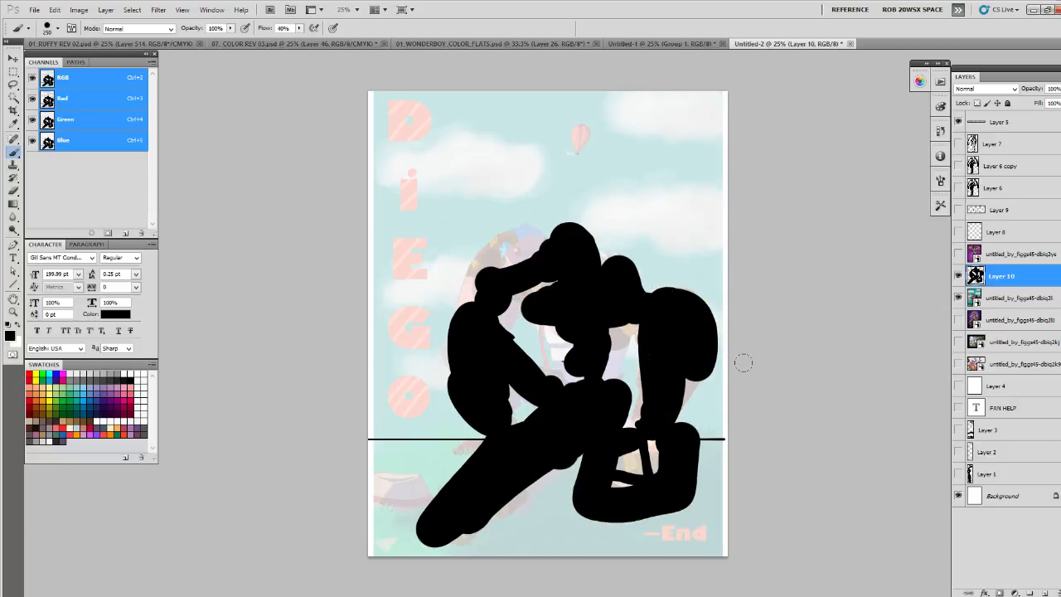
# - Hide the Diego silhouette and artwork, show the bald fighter artwork, and add a new layer above it
pyautogui.click(959, 276)
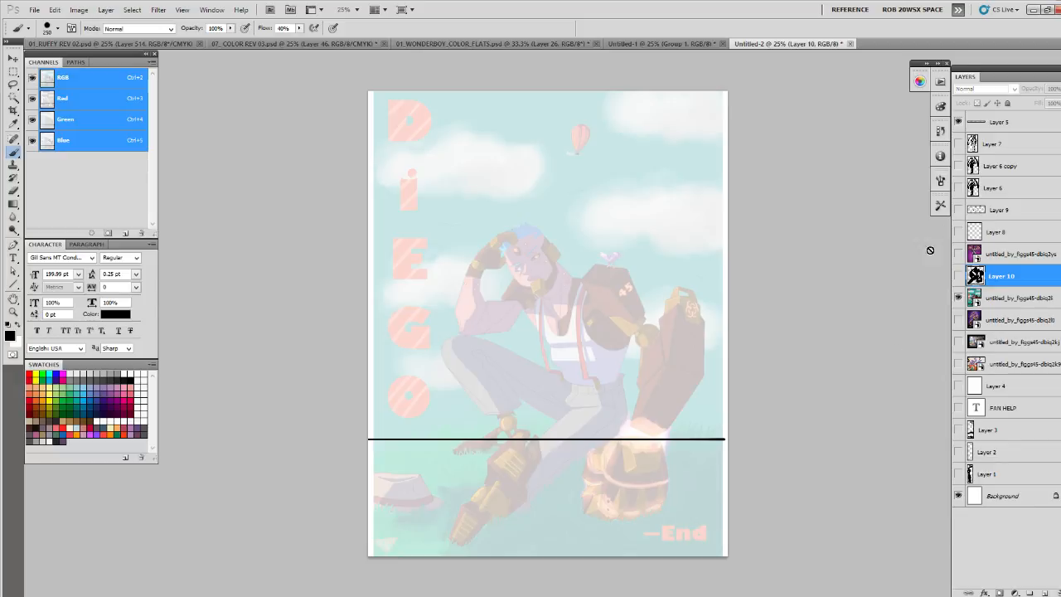
pyautogui.click(958, 298)
pyautogui.click(958, 320)
pyautogui.click(976, 320)
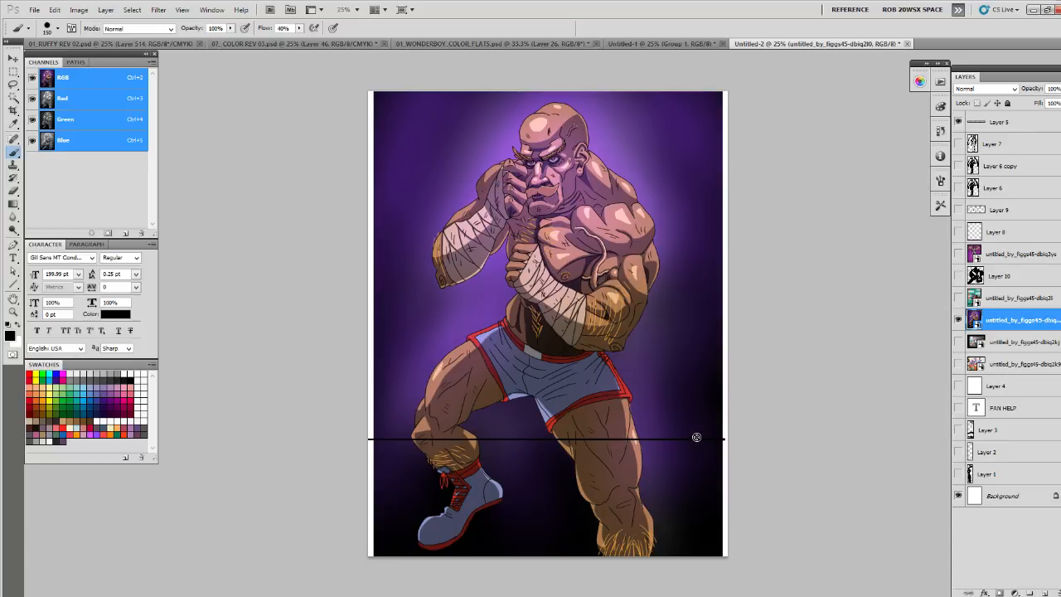
pyautogui.click(1045, 593)
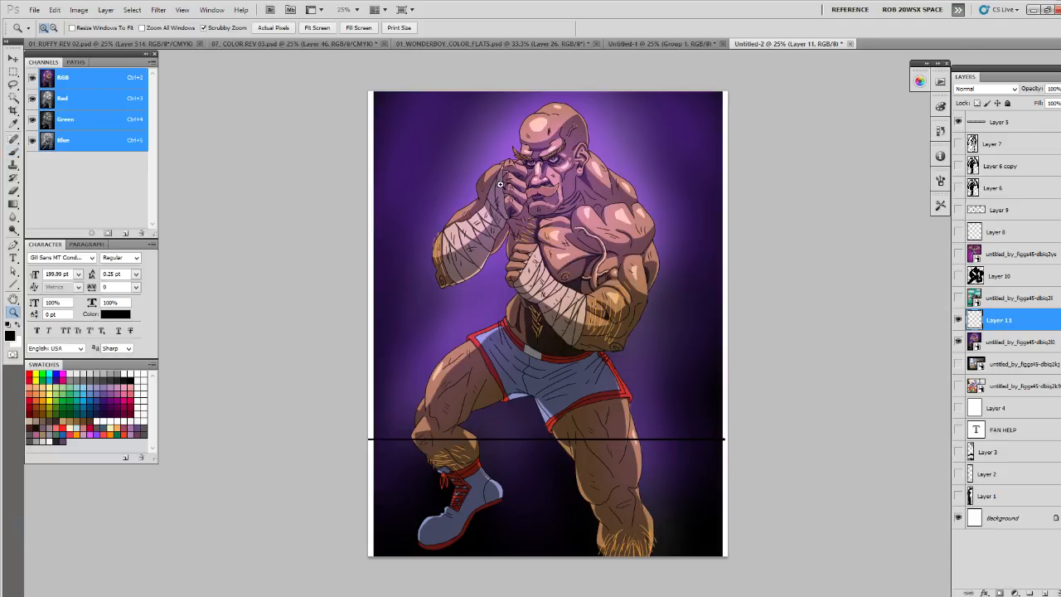
# - Draw a black line along the fighter's raised wrist and fade the fighter artwork to 48% opacity
pyautogui.scroll(3, 501, 196)
pyautogui.moveTo(503, 133); pyautogui.dragTo(452, 239)
pyautogui.click(1020, 342)
pyautogui.click(1059, 89)
pyautogui.moveTo(1045, 106); pyautogui.dragTo(1042, 103)
pyautogui.click(446, 260)
pyautogui.click(582, 238)
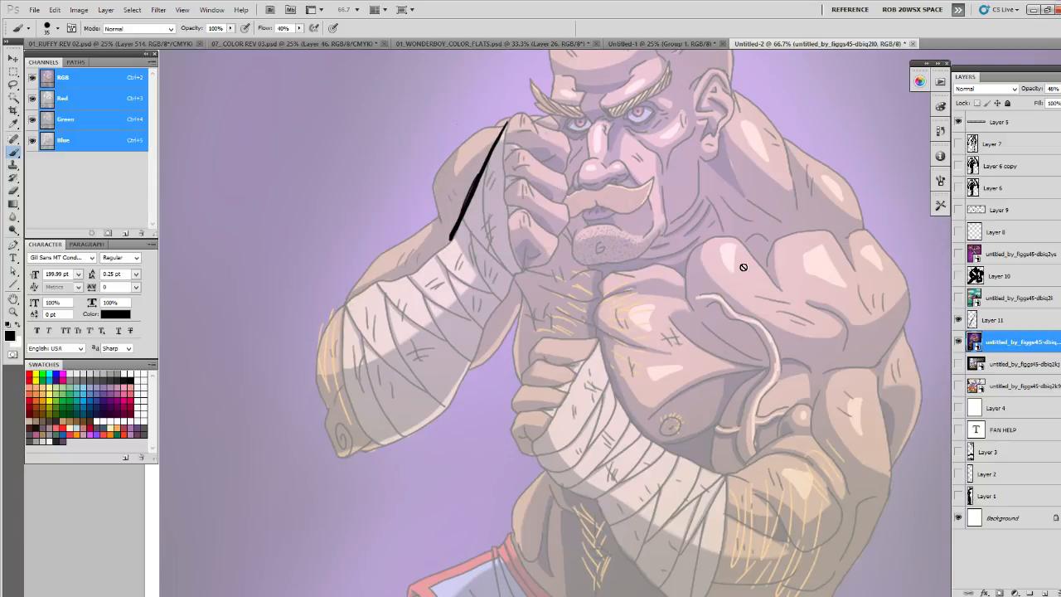
# - Try outlining the fighter's raised forearm and elbow on the new layer, and hide that layer
pyautogui.click(995, 320)
pyautogui.moveTo(341, 355); pyautogui.dragTo(438, 286)
pyautogui.moveTo(310, 335); pyautogui.dragTo(404, 285)
pyautogui.moveTo(332, 452)
pyautogui.mouseDown()
pyautogui.moveTo(403, 445)
pyautogui.moveTo(471, 371)
pyautogui.moveTo(519, 265)
pyautogui.mouseUp()
pyautogui.moveTo(403, 288); pyautogui.dragTo(452, 236)
pyautogui.click(959, 320)
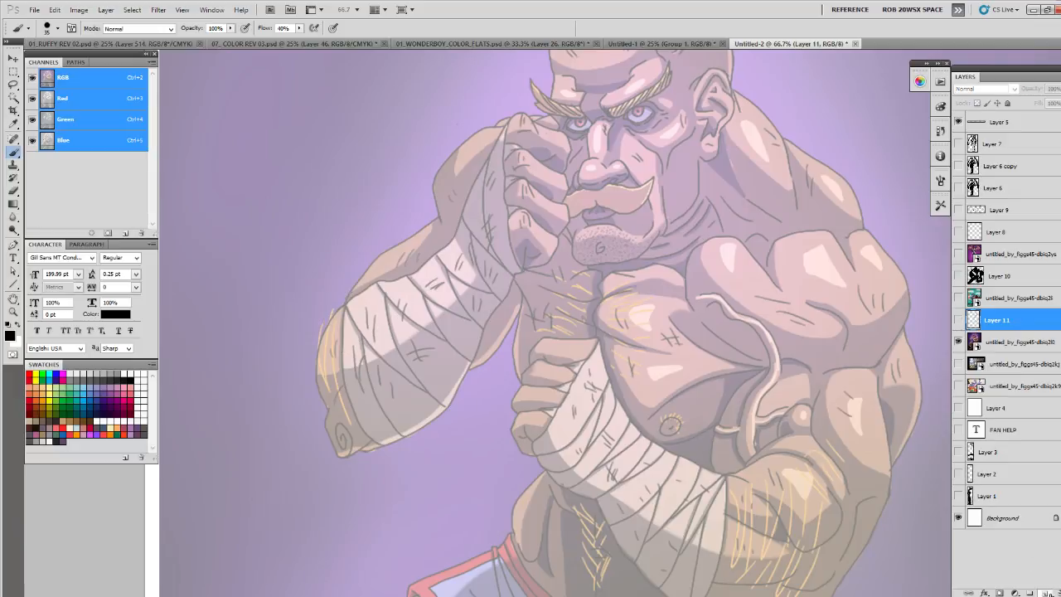
# - On another new layer, outline the raised forearm with curved cross-contours and sketch the upper arm behind it
pyautogui.hotkey('ctrl', 'shift', 'alt', 'n')
pyautogui.moveTo(514, 130)
pyautogui.mouseDown()
pyautogui.moveTo(508, 241)
pyautogui.moveTo(456, 273)
pyautogui.moveTo(512, 238)
pyautogui.mouseUp()
pyautogui.moveTo(450, 249); pyautogui.dragTo(467, 320)
pyautogui.moveTo(401, 282); pyautogui.dragTo(446, 372)
pyautogui.moveTo(450, 244)
pyautogui.mouseDown()
pyautogui.moveTo(350, 304)
pyautogui.moveTo(341, 408)
pyautogui.moveTo(384, 427)
pyautogui.moveTo(317, 412)
pyautogui.moveTo(321, 371)
pyautogui.mouseUp()
pyautogui.moveTo(321, 370)
pyautogui.mouseDown()
pyautogui.moveTo(307, 408)
pyautogui.moveTo(387, 427)
pyautogui.moveTo(489, 328)
pyautogui.moveTo(516, 249)
pyautogui.moveTo(526, 277)
pyautogui.mouseUp()
pyautogui.moveTo(426, 211)
pyautogui.mouseDown()
pyautogui.moveTo(393, 236)
pyautogui.moveTo(361, 295)
pyautogui.mouseUp()
pyautogui.moveTo(398, 242)
pyautogui.mouseDown()
pyautogui.moveTo(449, 151)
pyautogui.moveTo(495, 123)
pyautogui.moveTo(461, 136)
pyautogui.moveTo(415, 217)
pyautogui.mouseUp()
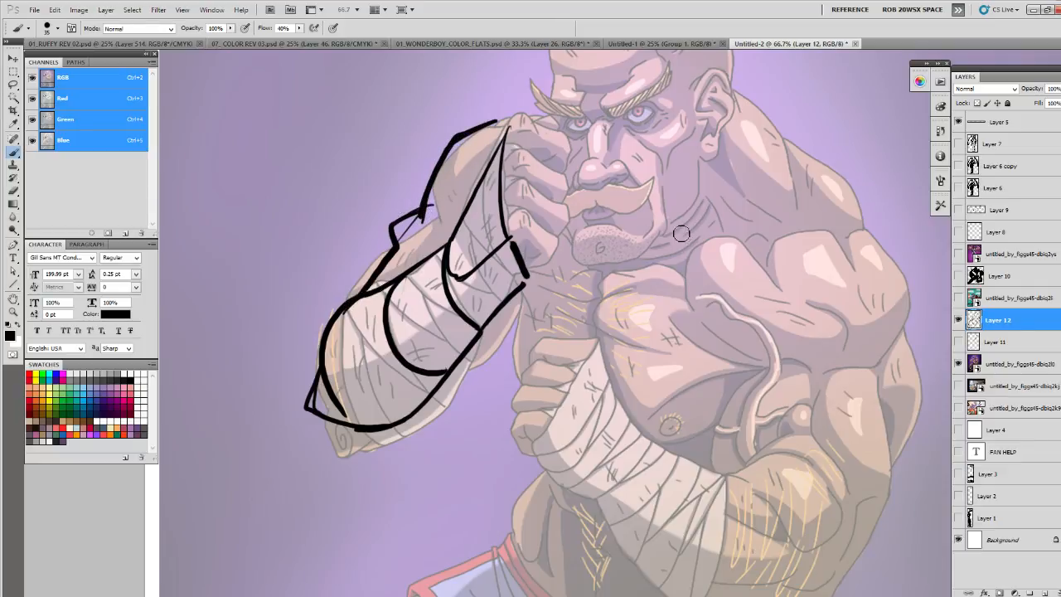
# - Sketch the raised fist as a block with finger divisions and dark strokes at the heel of the hand
pyautogui.moveTo(509, 132)
pyautogui.mouseDown()
pyautogui.moveTo(569, 137)
pyautogui.moveTo(578, 149)
pyautogui.moveTo(563, 245)
pyautogui.moveTo(516, 249)
pyautogui.moveTo(560, 250)
pyautogui.moveTo(587, 162)
pyautogui.moveTo(567, 176)
pyautogui.moveTo(546, 157)
pyautogui.moveTo(567, 217)
pyautogui.mouseUp()
pyautogui.moveTo(520, 248); pyautogui.dragTo(560, 254)
pyautogui.moveTo(584, 179)
pyautogui.mouseDown()
pyautogui.moveTo(594, 207)
pyautogui.moveTo(566, 241)
pyautogui.mouseUp()
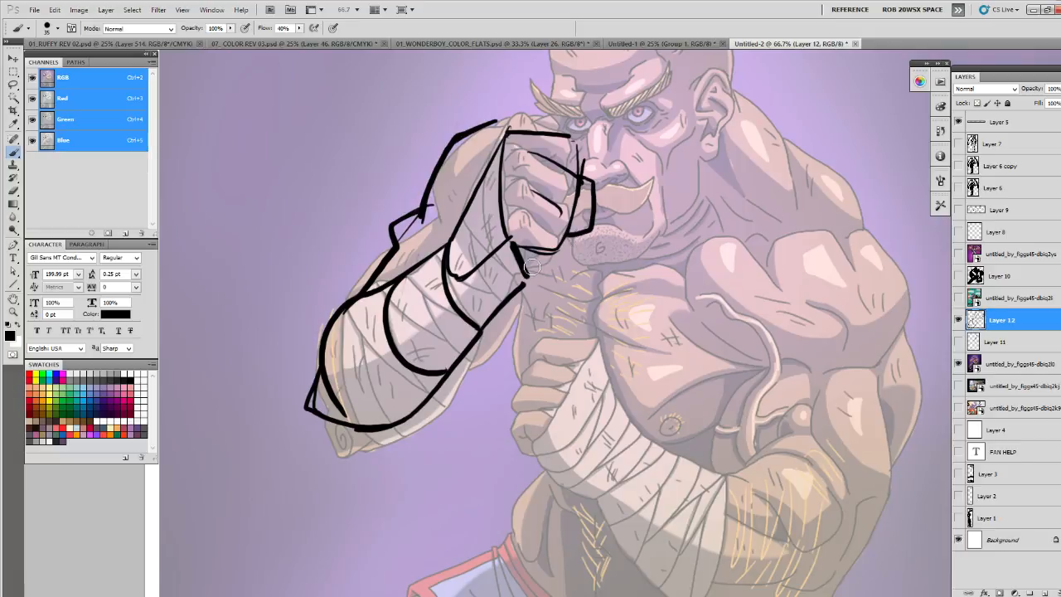
pyautogui.moveTo(504, 288)
pyautogui.mouseDown()
pyautogui.moveTo(549, 262)
pyautogui.moveTo(528, 285)
pyautogui.mouseUp()
pyautogui.moveTo(528, 285)
pyautogui.mouseDown()
pyautogui.moveTo(564, 251)
pyautogui.moveTo(542, 285)
pyautogui.mouseUp()
pyautogui.moveTo(542, 285)
pyautogui.mouseDown()
pyautogui.moveTo(565, 276)
pyautogui.moveTo(558, 282)
pyautogui.mouseUp()
pyautogui.moveTo(566, 234); pyautogui.dragTo(514, 213)
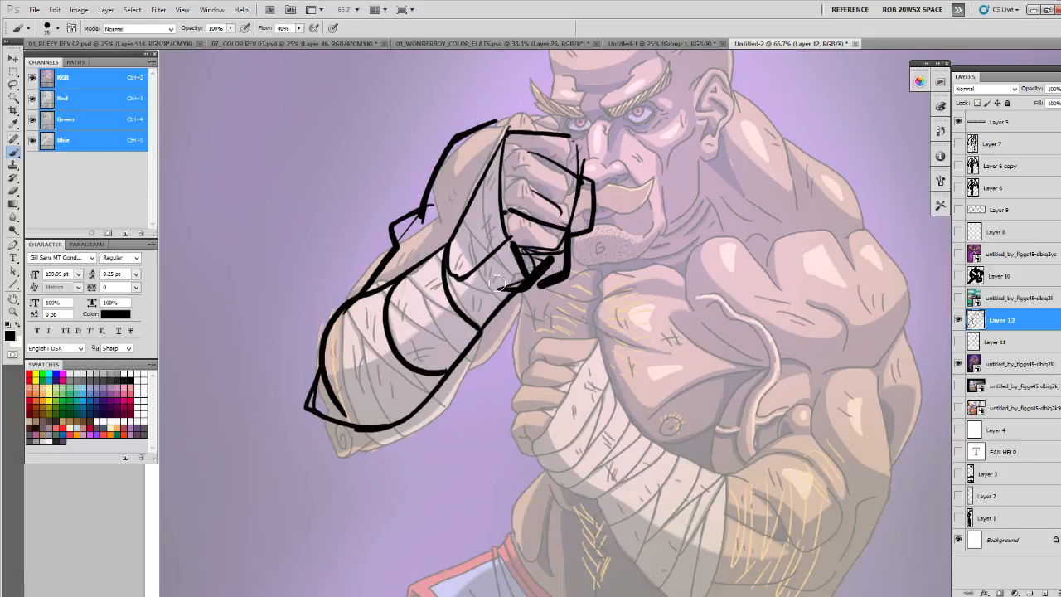
# - Draw a centre line and another cross-contour on the raised forearm, and thicken the elbow's outline
pyautogui.moveTo(513, 251); pyautogui.dragTo(383, 377)
pyautogui.moveTo(373, 288)
pyautogui.mouseDown()
pyautogui.moveTo(350, 368)
pyautogui.moveTo(384, 396)
pyautogui.mouseUp()
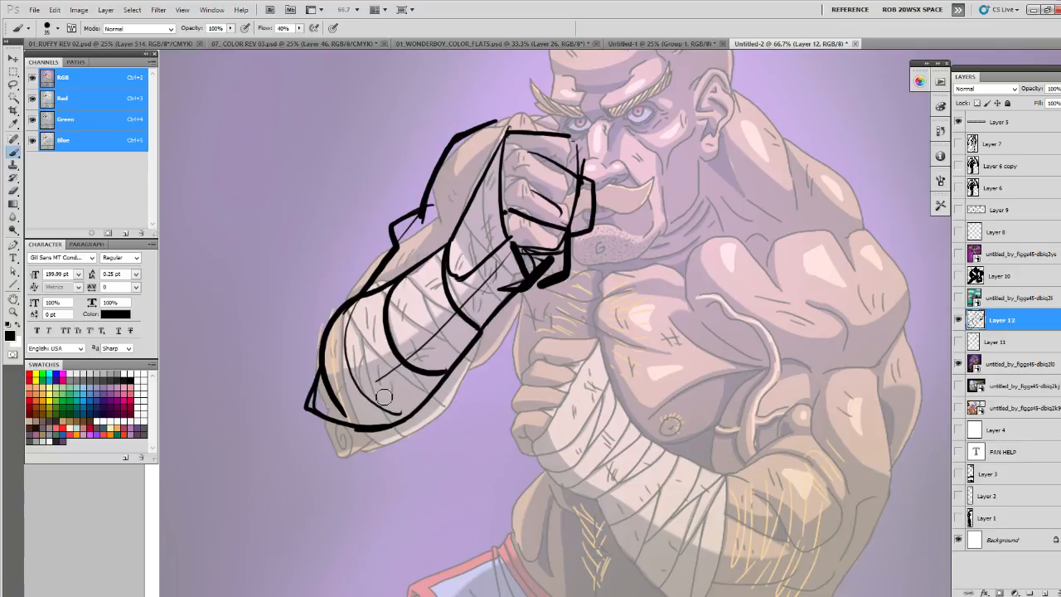
pyautogui.moveTo(310, 398); pyautogui.dragTo(338, 424)
pyautogui.moveTo(335, 330); pyautogui.dragTo(311, 387)
# - Sketch the fighter's neck, chest and rounded shoulder contours above the lowered arm
pyautogui.moveTo(818, 383); pyautogui.dragTo(605, 420)
pyautogui.moveTo(519, 116); pyautogui.dragTo(580, 246)
pyautogui.moveTo(481, 209)
pyautogui.mouseDown()
pyautogui.moveTo(558, 270)
pyautogui.moveTo(548, 232)
pyautogui.moveTo(479, 265)
pyautogui.moveTo(568, 353)
pyautogui.mouseUp()
pyautogui.moveTo(572, 175)
pyautogui.mouseDown()
pyautogui.moveTo(663, 228)
pyautogui.moveTo(659, 336)
pyautogui.mouseUp()
pyautogui.moveTo(476, 244)
pyautogui.mouseDown()
pyautogui.moveTo(504, 321)
pyautogui.moveTo(549, 355)
pyautogui.mouseUp()
pyautogui.moveTo(476, 289)
pyautogui.mouseDown()
pyautogui.moveTo(527, 335)
pyautogui.moveTo(671, 248)
pyautogui.mouseUp()
pyautogui.moveTo(577, 243)
pyautogui.mouseDown()
pyautogui.moveTo(582, 175)
pyautogui.moveTo(640, 278)
pyautogui.mouseUp()
pyautogui.moveTo(554, 282)
pyautogui.mouseDown()
pyautogui.moveTo(498, 351)
pyautogui.moveTo(503, 378)
pyautogui.moveTo(610, 364)
pyautogui.mouseUp()
# - Outline the lowered arm's upper arm and elbow, and draw the upper edge of its wrapped forearm
pyautogui.moveTo(644, 279); pyautogui.dragTo(662, 343)
pyautogui.moveTo(670, 239)
pyautogui.mouseDown()
pyautogui.moveTo(699, 321)
pyautogui.moveTo(634, 448)
pyautogui.mouseUp()
pyautogui.moveTo(608, 347)
pyautogui.mouseDown()
pyautogui.moveTo(670, 372)
pyautogui.moveTo(630, 474)
pyautogui.moveTo(593, 529)
pyautogui.mouseUp()
pyautogui.moveTo(509, 393); pyautogui.dragTo(521, 392)
pyautogui.moveTo(406, 348); pyautogui.dragTo(490, 386)
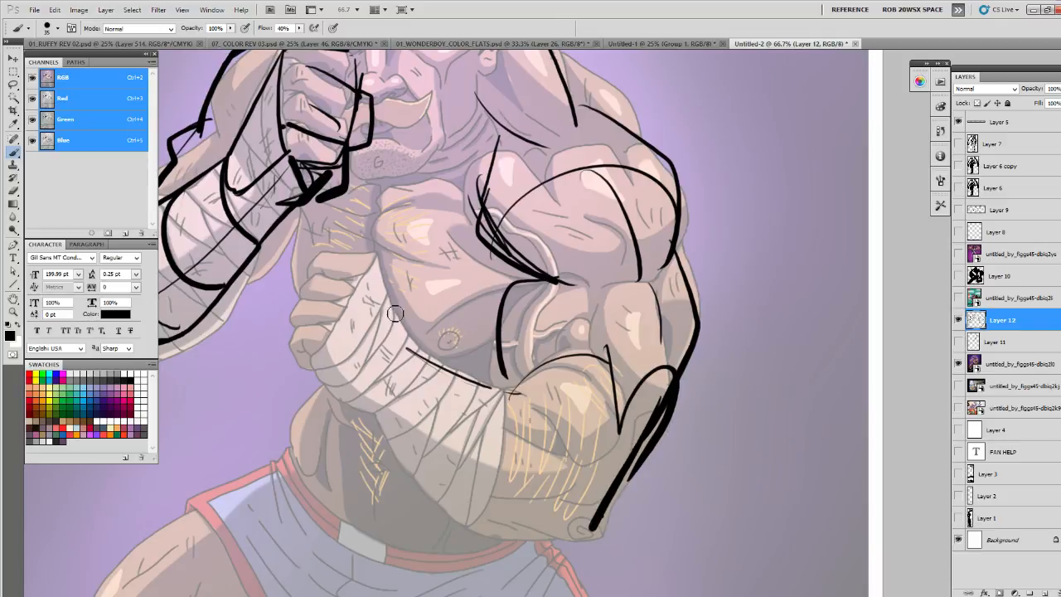
pyautogui.moveTo(373, 278); pyautogui.dragTo(466, 374)
# - On a new layer, sketch the fighter's bent leg with a lowered knee and dark strokes along the boot
pyautogui.press('z')
pyautogui.keyDown('alt'); pyautogui.click(521, 344); pyautogui.keyUp('alt')
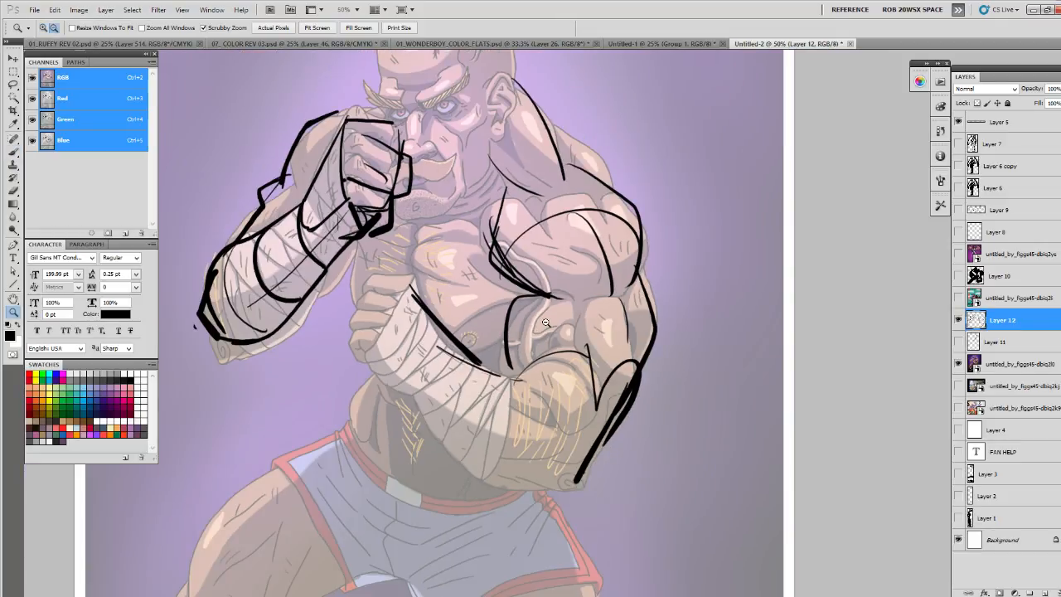
pyautogui.keyDown('alt'); pyautogui.click(558, 320); pyautogui.keyUp('alt')
pyautogui.moveTo(559, 399); pyautogui.dragTo(582, 288)
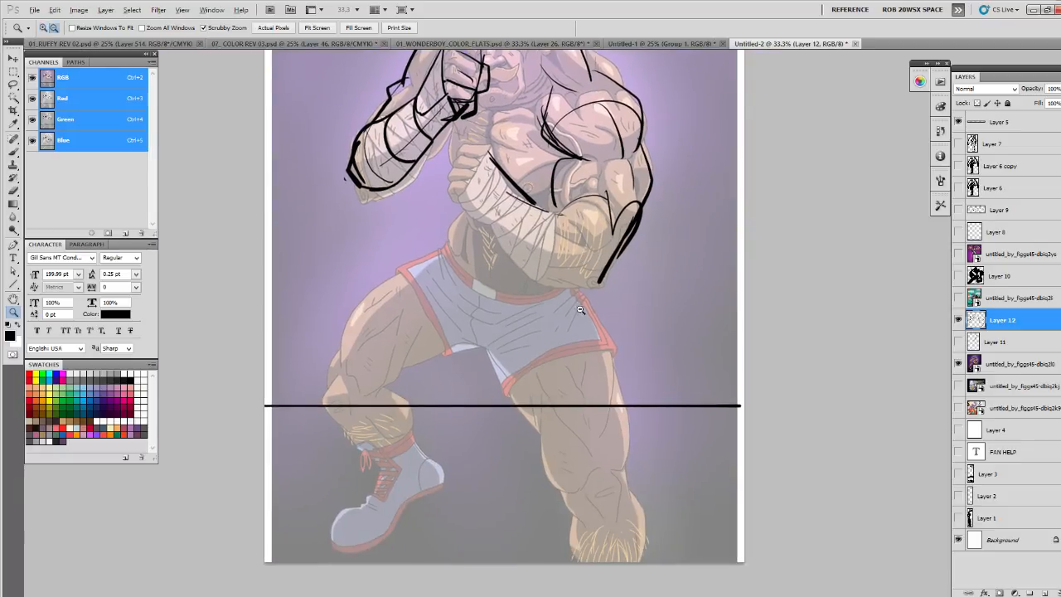
pyautogui.keyDown('alt'); pyautogui.click(578, 322); pyautogui.keyUp('alt')
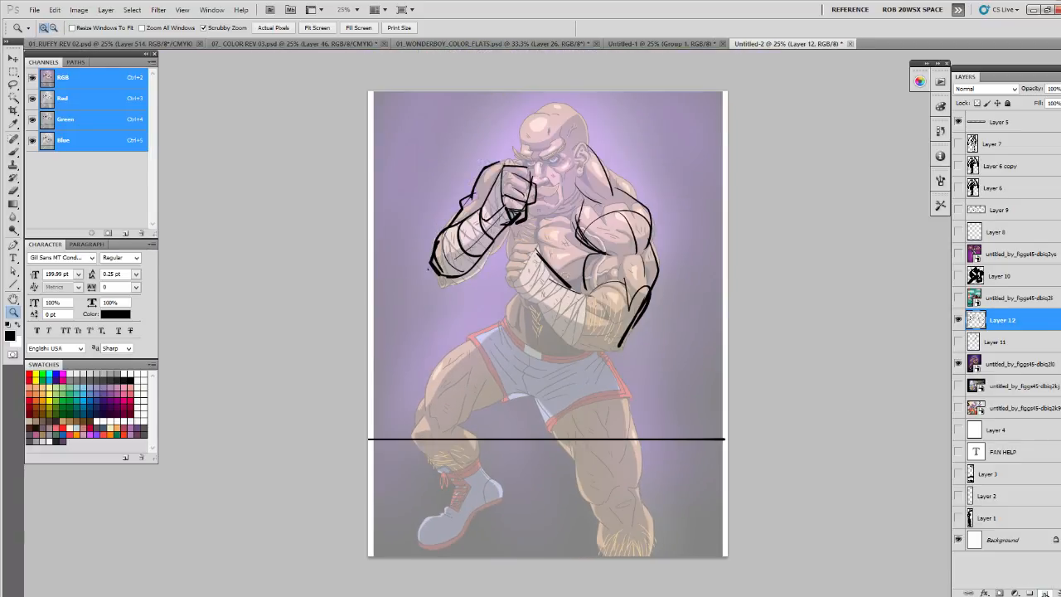
pyautogui.hotkey('ctrl', 'shift', 'alt', 'n')
pyautogui.press('b')
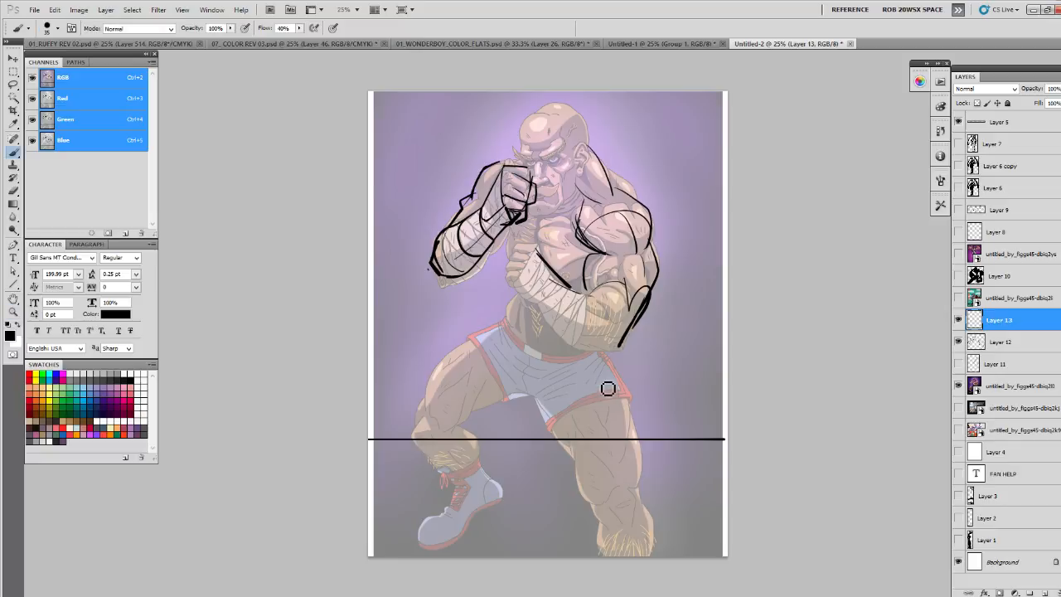
pyautogui.moveTo(456, 493)
pyautogui.mouseDown()
pyautogui.moveTo(454, 510)
pyautogui.moveTo(419, 543)
pyautogui.moveTo(499, 496)
pyautogui.moveTo(439, 516)
pyautogui.moveTo(452, 502)
pyautogui.moveTo(498, 506)
pyautogui.moveTo(477, 452)
pyautogui.mouseUp()
pyautogui.moveTo(502, 321)
pyautogui.mouseDown()
pyautogui.moveTo(436, 406)
pyautogui.moveTo(522, 394)
pyautogui.moveTo(403, 426)
pyautogui.moveTo(423, 438)
pyautogui.mouseUp()
pyautogui.moveTo(480, 460); pyautogui.dragTo(431, 509)
pyautogui.moveTo(494, 478)
pyautogui.mouseDown()
pyautogui.moveTo(493, 505)
pyautogui.moveTo(440, 522)
pyautogui.moveTo(452, 539)
pyautogui.mouseUp()
# - Sketch the other leg in thick strokes with a circled knee and a lower leg extending beyond the artwork
pyautogui.moveTo(519, 383); pyautogui.dragTo(572, 454)
pyautogui.moveTo(604, 364); pyautogui.dragTo(659, 461)
pyautogui.moveTo(543, 418)
pyautogui.mouseDown()
pyautogui.moveTo(618, 507)
pyautogui.moveTo(667, 510)
pyautogui.mouseUp()
pyautogui.moveTo(655, 427)
pyautogui.mouseDown()
pyautogui.moveTo(651, 522)
pyautogui.moveTo(724, 519)
pyautogui.mouseUp()
pyautogui.moveTo(699, 457)
pyautogui.mouseDown()
pyautogui.moveTo(617, 377)
pyautogui.moveTo(547, 391)
pyautogui.mouseUp()
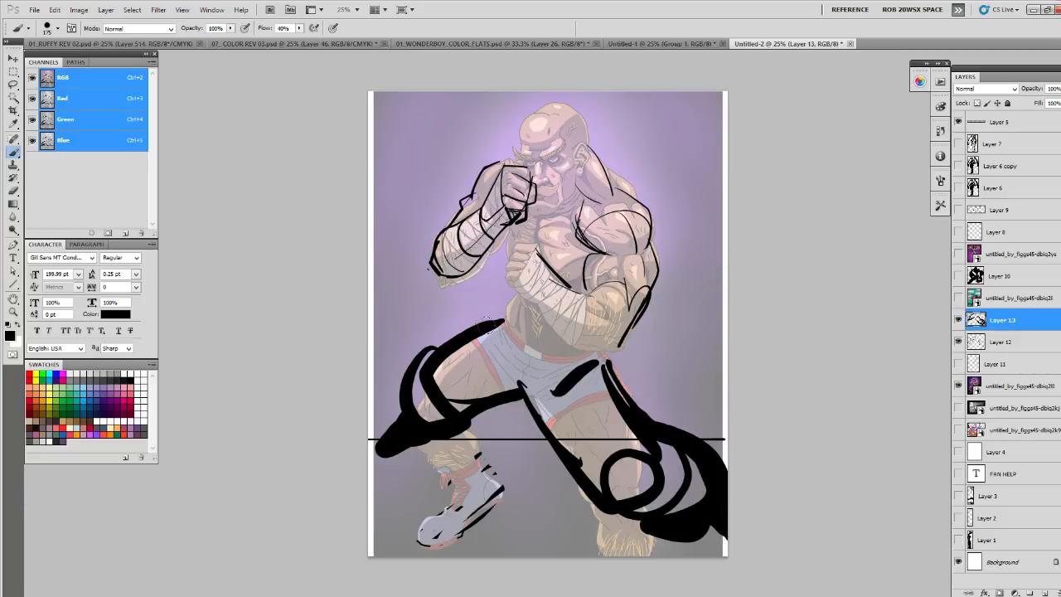
# - Draw thick construction lines for the fighter's hips, torso and head, with a circle for the shoulder
pyautogui.moveTo(494, 323); pyautogui.dragTo(531, 397)
pyautogui.moveTo(504, 304); pyautogui.dragTo(549, 347)
pyautogui.moveTo(603, 174); pyautogui.dragTo(673, 250)
pyautogui.moveTo(569, 113)
pyautogui.mouseDown()
pyautogui.moveTo(541, 163)
pyautogui.moveTo(550, 114)
pyautogui.moveTo(544, 193)
pyautogui.moveTo(595, 178)
pyautogui.moveTo(559, 191)
pyautogui.mouseUp()
pyautogui.moveTo(516, 218); pyautogui.dragTo(571, 284)
pyautogui.moveTo(496, 238); pyautogui.dragTo(557, 296)
pyautogui.moveTo(549, 191); pyautogui.dragTo(513, 319)
pyautogui.moveTo(516, 276)
pyautogui.mouseDown()
pyautogui.moveTo(486, 309)
pyautogui.moveTo(539, 405)
pyautogui.mouseUp()
pyautogui.moveTo(603, 377)
pyautogui.mouseDown()
pyautogui.moveTo(553, 381)
pyautogui.moveTo(553, 412)
pyautogui.moveTo(608, 458)
pyautogui.mouseUp()
pyautogui.moveTo(647, 219)
pyautogui.mouseDown()
pyautogui.moveTo(623, 284)
pyautogui.moveTo(653, 225)
pyautogui.mouseUp()
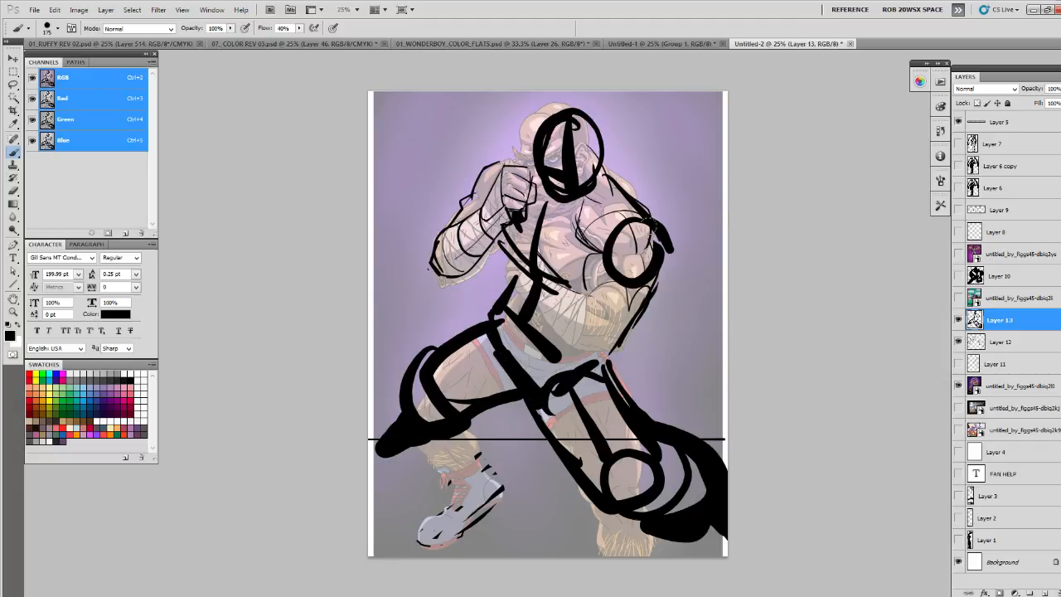
# - Compare the fighter artwork with and without the pose sketch, and hide both sketch layers
pyautogui.click(959, 320)
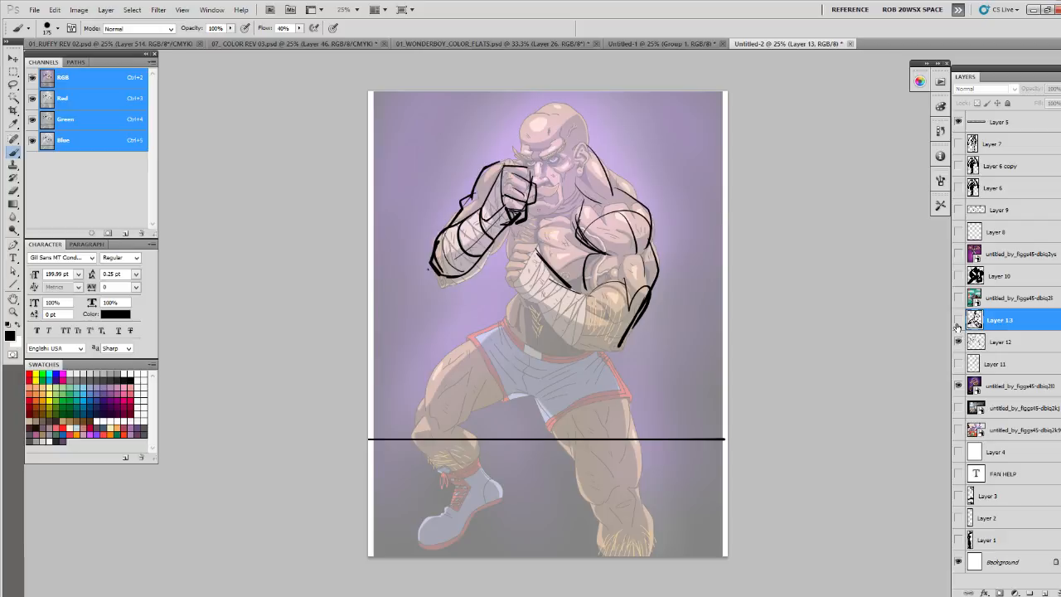
pyautogui.click(958, 324)
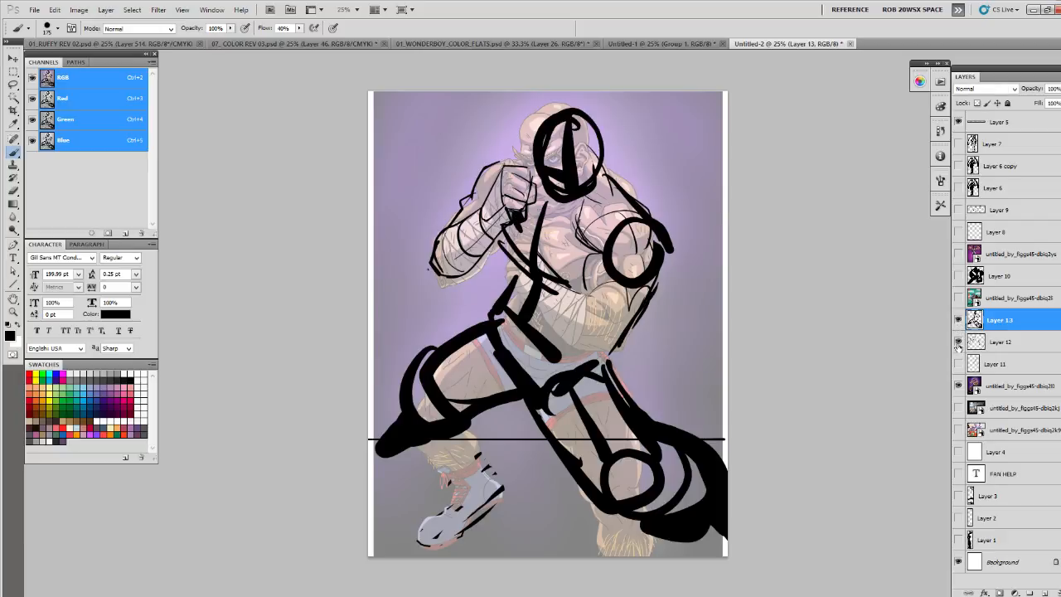
pyautogui.click(958, 321)
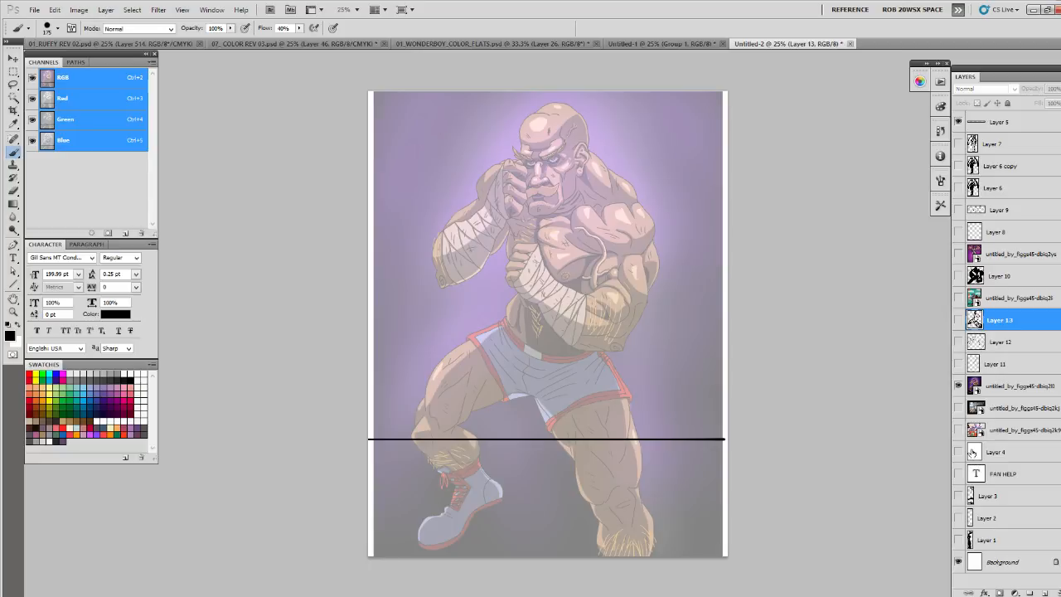
pyautogui.moveTo(972, 452); pyautogui.dragTo(738, 332)
# - On a new layer, draw a three-dimensional box over the fighter's chest with dividing lines across its top
pyautogui.click(1032, 593)
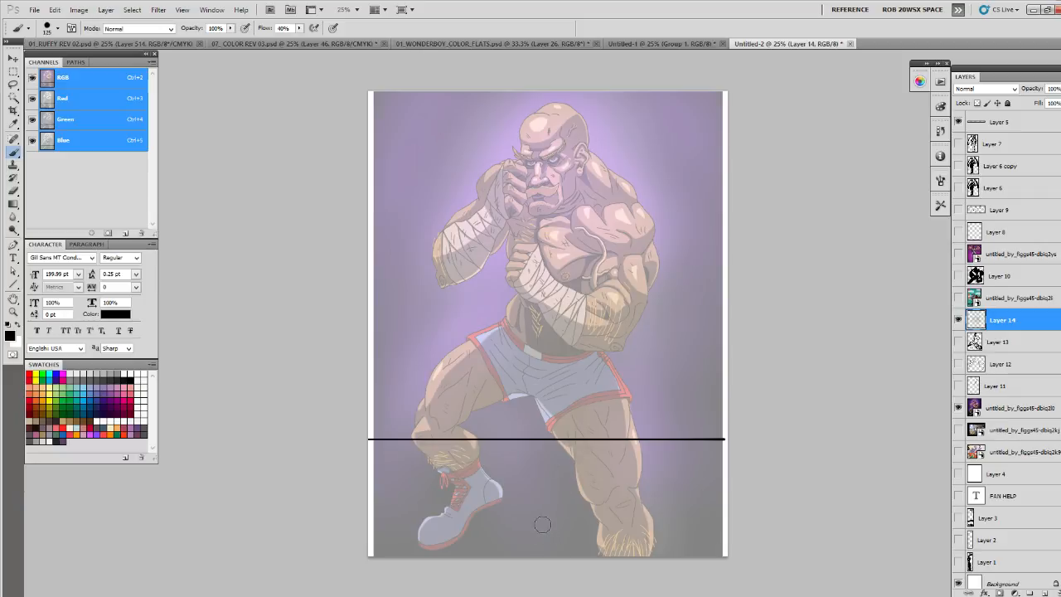
pyautogui.moveTo(508, 193)
pyautogui.mouseDown()
pyautogui.moveTo(565, 225)
pyautogui.moveTo(576, 173)
pyautogui.moveTo(639, 198)
pyautogui.moveTo(594, 235)
pyautogui.moveTo(607, 237)
pyautogui.moveTo(511, 252)
pyautogui.mouseUp()
pyautogui.moveTo(584, 244)
pyautogui.mouseDown()
pyautogui.moveTo(588, 291)
pyautogui.moveTo(644, 227)
pyautogui.moveTo(637, 192)
pyautogui.mouseUp()
pyautogui.moveTo(637, 192); pyautogui.dragTo(642, 230)
pyautogui.moveTo(634, 192); pyautogui.dragTo(532, 160)
pyautogui.moveTo(586, 176); pyautogui.dragTo(547, 217)
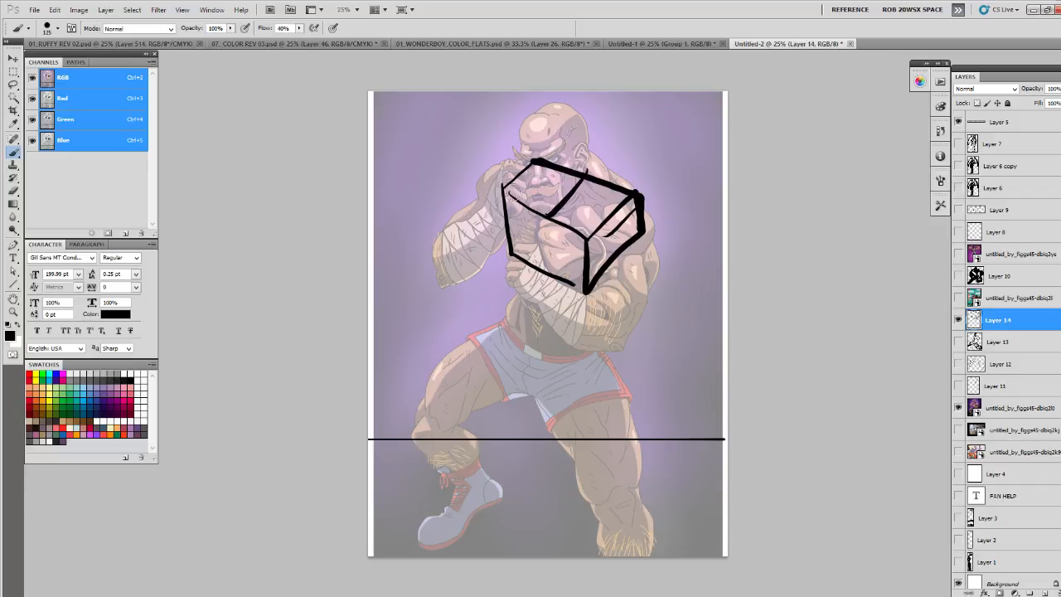
pyautogui.moveTo(617, 209); pyautogui.dragTo(535, 181)
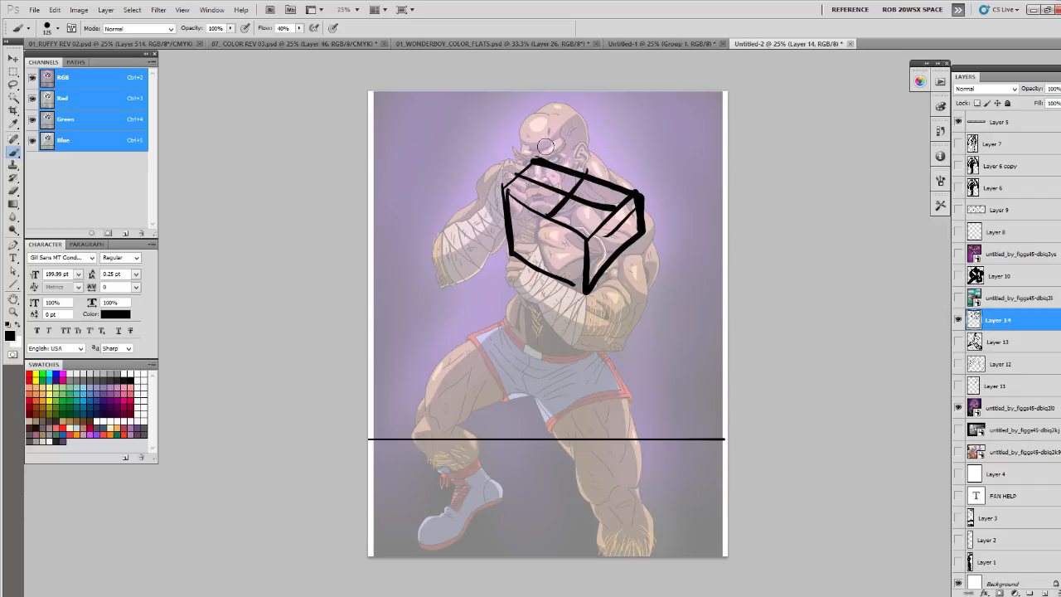
# - Draw a guide line from the ground to the box, break it and the box edges with gaps, and hide the layer
pyautogui.moveTo(385, 440); pyautogui.dragTo(507, 219)
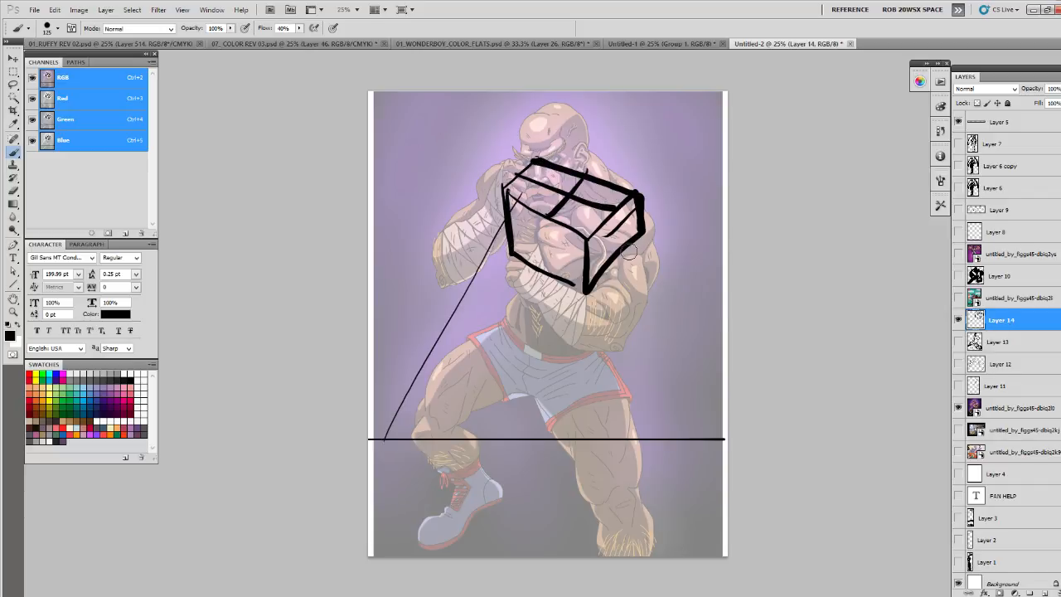
pyautogui.moveTo(475, 278); pyautogui.dragTo(394, 427)
pyautogui.moveTo(428, 365); pyautogui.dragTo(402, 405)
pyautogui.moveTo(507, 216)
pyautogui.mouseDown()
pyautogui.moveTo(533, 232)
pyautogui.moveTo(599, 177)
pyautogui.mouseUp()
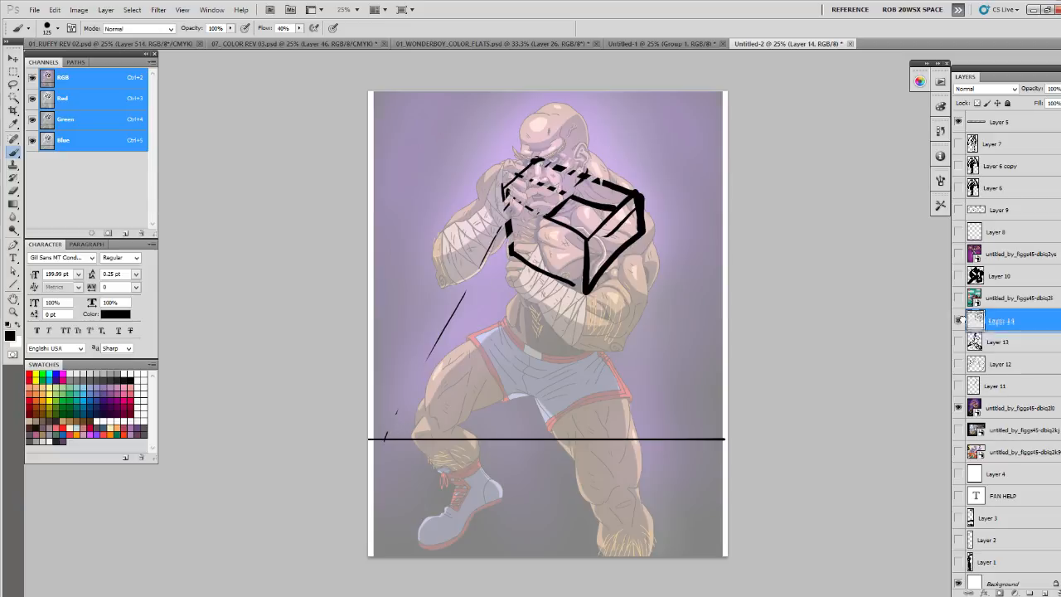
pyautogui.click(958, 321)
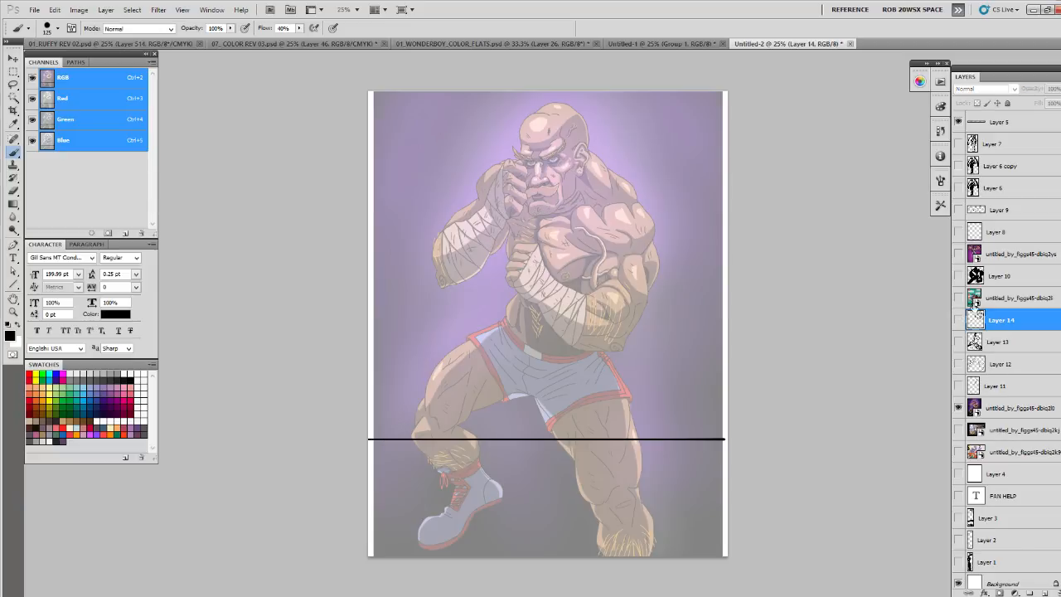
# - Hide the old horizon line, draw one across the fighter's hips on a new layer with construction strokes above and below it, and hide that layer
pyautogui.click(958, 123)
pyautogui.click(1043, 594)
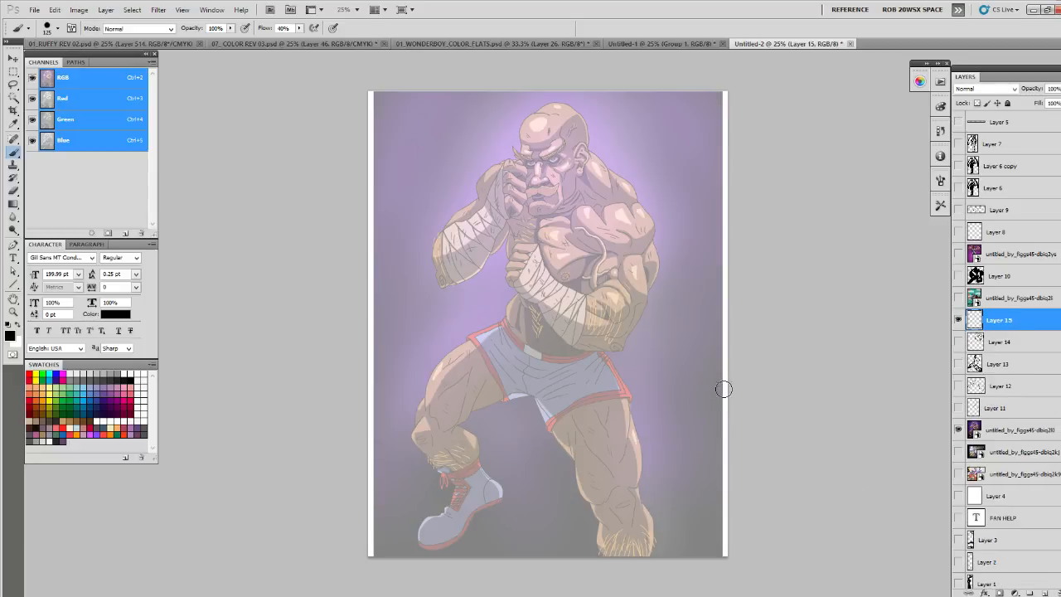
pyautogui.moveTo(411, 358)
pyautogui.mouseDown()
pyautogui.moveTo(612, 349)
pyautogui.moveTo(417, 353)
pyautogui.moveTo(420, 362)
pyautogui.moveTo(669, 359)
pyautogui.mouseUp()
pyautogui.hotkey('ctrl', 'z')
pyautogui.moveTo(563, 346); pyautogui.dragTo(519, 342)
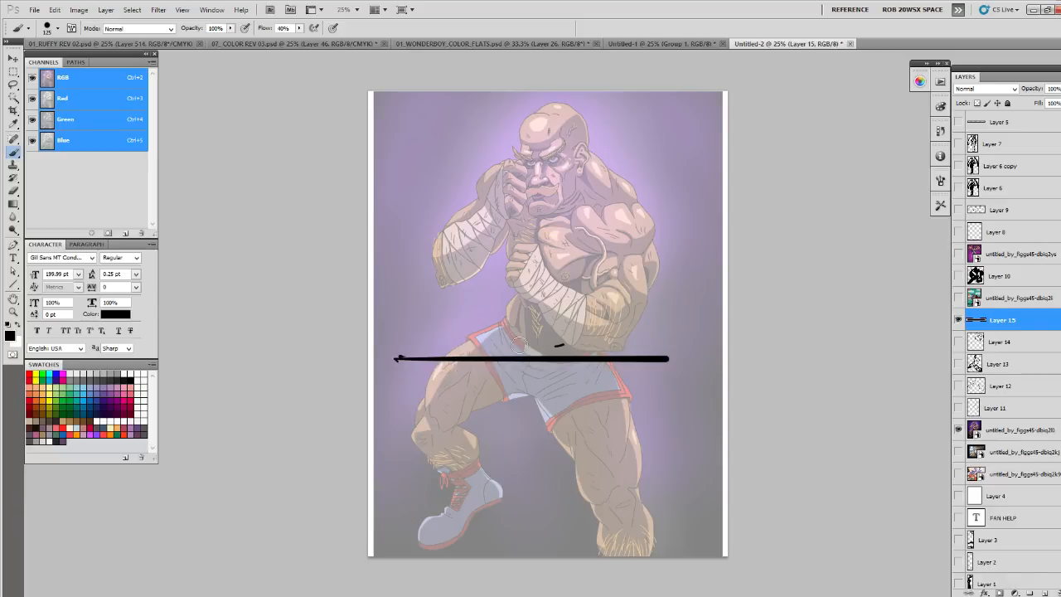
pyautogui.moveTo(410, 349)
pyautogui.mouseDown()
pyautogui.moveTo(546, 237)
pyautogui.moveTo(520, 271)
pyautogui.moveTo(571, 243)
pyautogui.moveTo(544, 223)
pyautogui.moveTo(511, 235)
pyautogui.moveTo(528, 218)
pyautogui.moveTo(547, 226)
pyautogui.moveTo(545, 202)
pyautogui.moveTo(576, 243)
pyautogui.moveTo(548, 262)
pyautogui.moveTo(579, 246)
pyautogui.mouseUp()
pyautogui.moveTo(502, 402)
pyautogui.mouseDown()
pyautogui.moveTo(533, 382)
pyautogui.moveTo(541, 421)
pyautogui.moveTo(500, 402)
pyautogui.moveTo(499, 430)
pyautogui.moveTo(517, 453)
pyautogui.moveTo(556, 434)
pyautogui.moveTo(567, 406)
pyautogui.mouseUp()
pyautogui.click(959, 320)
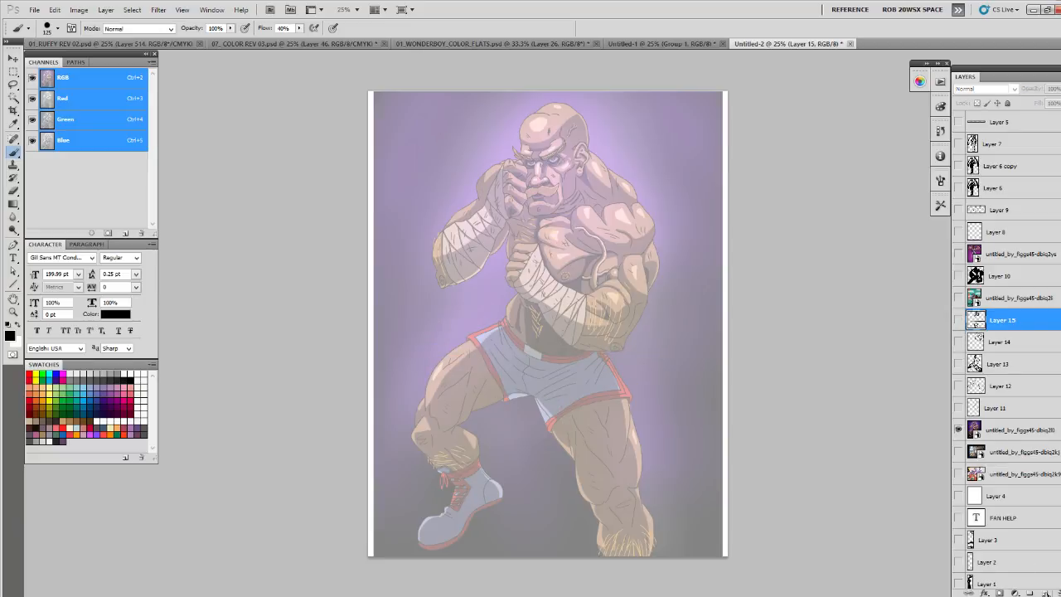
# - On a new layer, draw a straight horizon line across the full artwork at the fighter's upper chest
pyautogui.click(1043, 592)
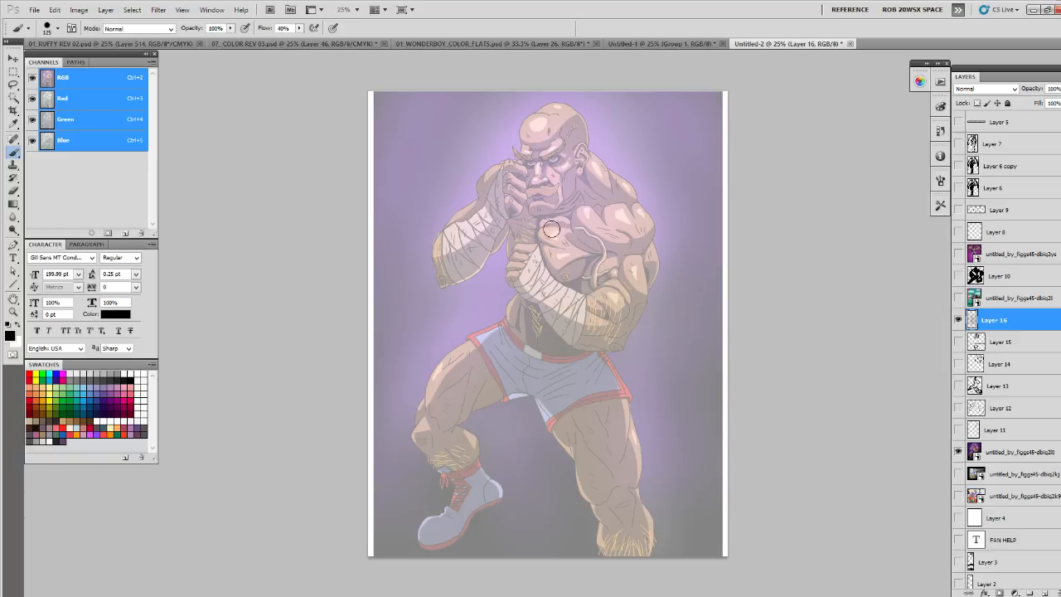
pyautogui.moveTo(373, 220); pyautogui.dragTo(724, 217)
pyautogui.hotkey('ctrl', 'z')
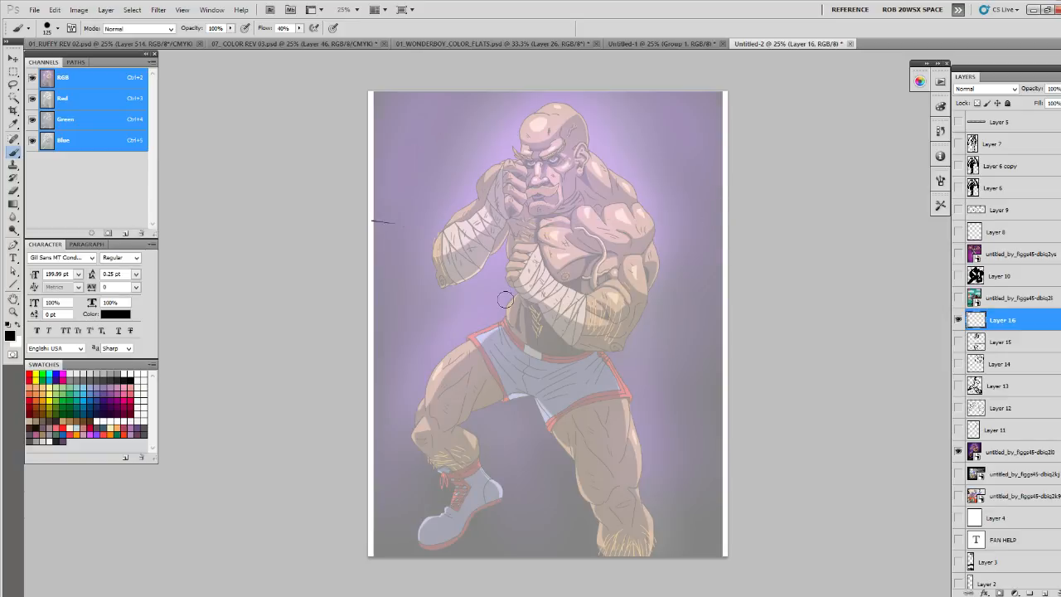
pyautogui.moveTo(354, 219); pyautogui.dragTo(718, 219)
pyautogui.moveTo(657, 206); pyautogui.dragTo(667, 200)
# - Sketch the bent leg's thigh as a tapering cylinder ending in circles around the knee, with a small pointed foot
pyautogui.moveTo(470, 332)
pyautogui.mouseDown()
pyautogui.moveTo(405, 409)
pyautogui.moveTo(432, 435)
pyautogui.moveTo(532, 380)
pyautogui.mouseUp()
pyautogui.moveTo(446, 436); pyautogui.dragTo(488, 402)
pyautogui.moveTo(420, 402)
pyautogui.mouseDown()
pyautogui.moveTo(425, 428)
pyautogui.moveTo(454, 431)
pyautogui.moveTo(386, 420)
pyautogui.moveTo(418, 385)
pyautogui.mouseUp()
pyautogui.moveTo(411, 387)
pyautogui.mouseDown()
pyautogui.moveTo(394, 476)
pyautogui.moveTo(382, 490)
pyautogui.moveTo(414, 475)
pyautogui.mouseUp()
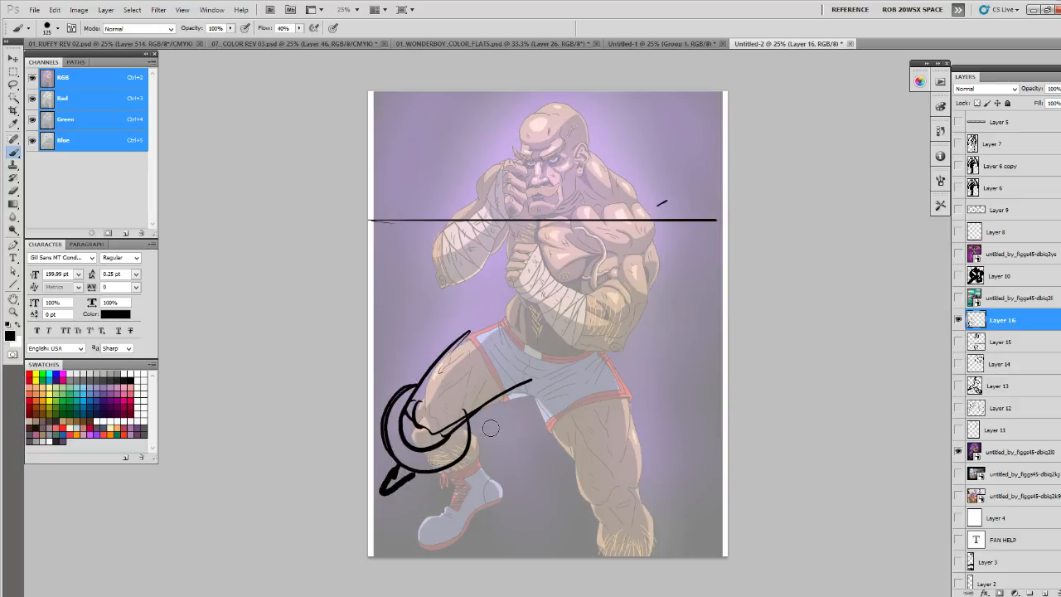
# - Sketch the straighter leg's thigh pushing forward, with large rounded forms around the knee and a small foot at the canvas corner
pyautogui.moveTo(548, 421); pyautogui.dragTo(603, 474)
pyautogui.moveTo(534, 377); pyautogui.dragTo(625, 473)
pyautogui.moveTo(565, 433)
pyautogui.mouseDown()
pyautogui.moveTo(573, 448)
pyautogui.moveTo(656, 489)
pyautogui.moveTo(603, 363)
pyautogui.mouseUp()
pyautogui.moveTo(604, 364); pyautogui.dragTo(672, 484)
pyautogui.moveTo(625, 448)
pyautogui.mouseDown()
pyautogui.moveTo(635, 525)
pyautogui.moveTo(699, 458)
pyautogui.moveTo(632, 429)
pyautogui.mouseUp()
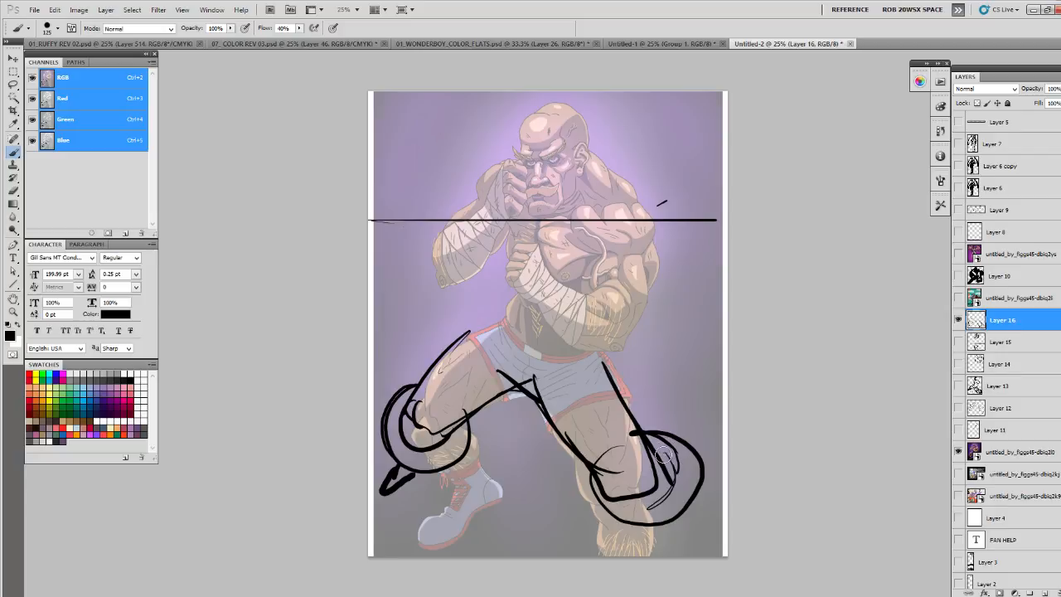
pyautogui.moveTo(597, 491)
pyautogui.mouseDown()
pyautogui.moveTo(682, 527)
pyautogui.moveTo(692, 546)
pyautogui.moveTo(692, 510)
pyautogui.moveTo(706, 532)
pyautogui.mouseUp()
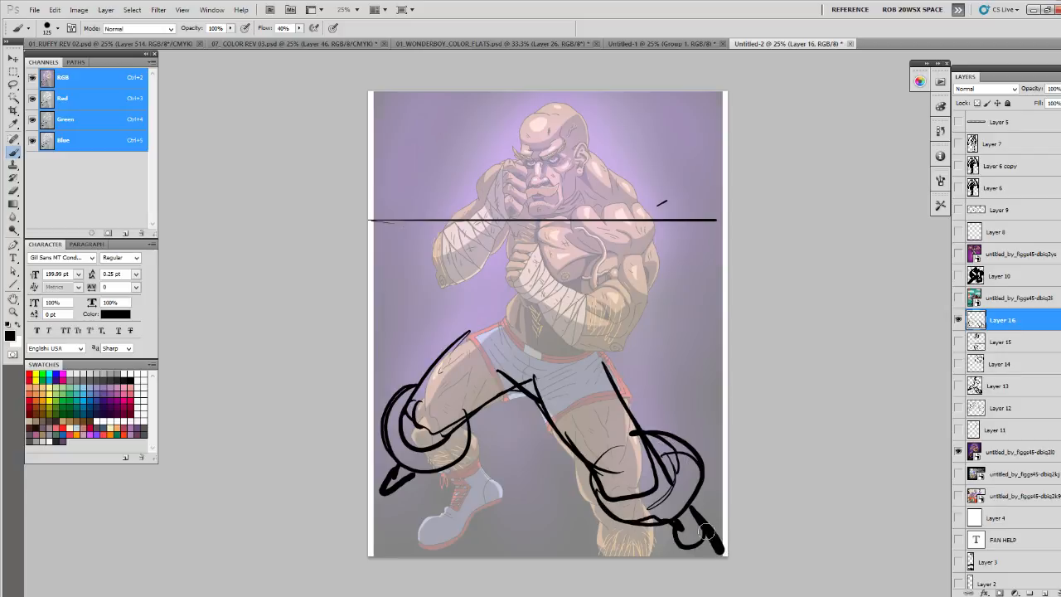
# - Add contour lines along both thighs and a curved waistline across the top of the shorts
pyautogui.moveTo(633, 431); pyautogui.dragTo(598, 370)
pyautogui.moveTo(545, 404)
pyautogui.mouseDown()
pyautogui.moveTo(581, 374)
pyautogui.moveTo(572, 383)
pyautogui.moveTo(606, 454)
pyautogui.moveTo(604, 434)
pyautogui.moveTo(634, 479)
pyautogui.moveTo(616, 482)
pyautogui.moveTo(650, 475)
pyautogui.mouseUp()
pyautogui.moveTo(484, 348); pyautogui.dragTo(413, 400)
pyautogui.moveTo(527, 349); pyautogui.dragTo(595, 356)
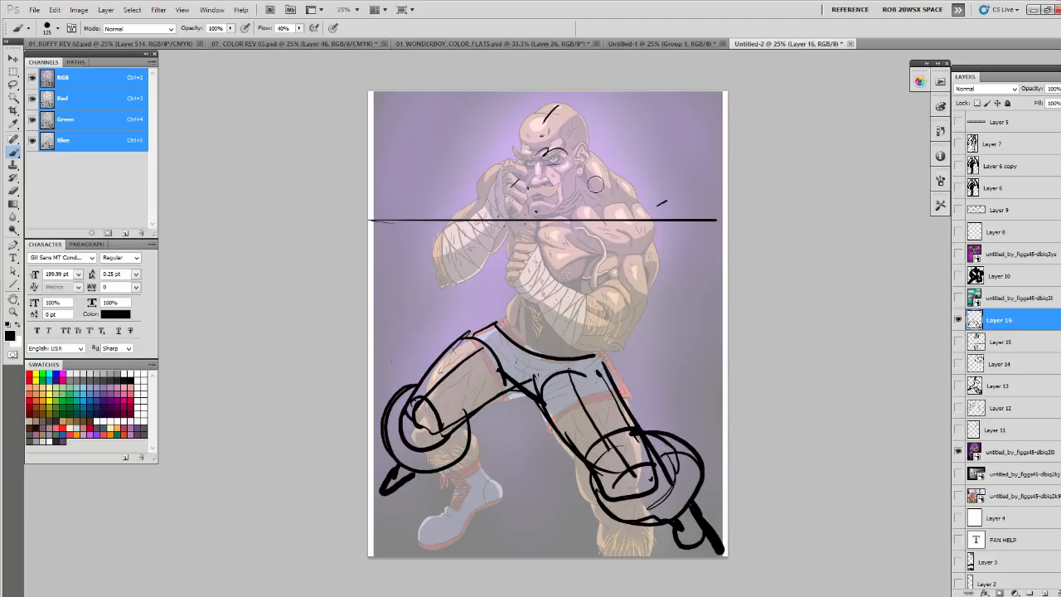
# - Compare the artwork with and without the leg sketch, and try shifting the sketch layer slightly sideways
pyautogui.click(959, 325)
pyautogui.click(958, 325)
pyautogui.press('v')
pyautogui.moveTo(619, 202)
pyautogui.mouseDown()
pyautogui.moveTo(634, 254)
pyautogui.moveTo(635, 203)
pyautogui.mouseUp()
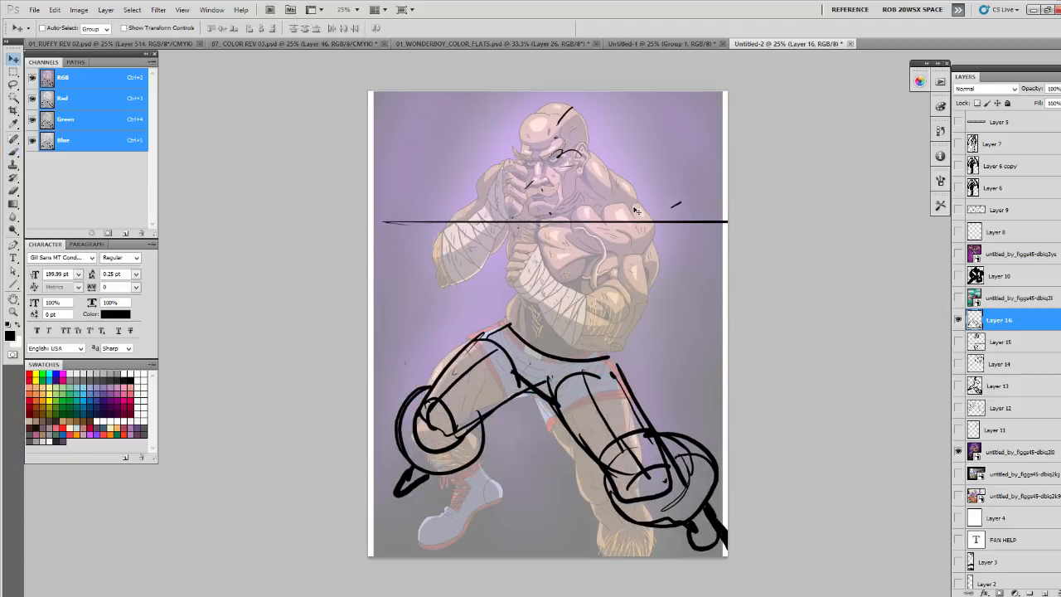
pyautogui.hotkey('ctrl', 'z')
# - Try a boxy head construction with a side plane and jaw over the fighter's face, and erase it
pyautogui.press('b')
pyautogui.moveTo(543, 119)
pyautogui.mouseDown()
pyautogui.moveTo(533, 194)
pyautogui.moveTo(561, 190)
pyautogui.moveTo(554, 171)
pyautogui.moveTo(585, 184)
pyautogui.moveTo(592, 111)
pyautogui.moveTo(588, 180)
pyautogui.mouseUp()
pyautogui.moveTo(573, 111); pyautogui.dragTo(575, 163)
pyautogui.moveTo(529, 201); pyautogui.dragTo(559, 190)
pyautogui.moveTo(536, 132); pyautogui.dragTo(585, 129)
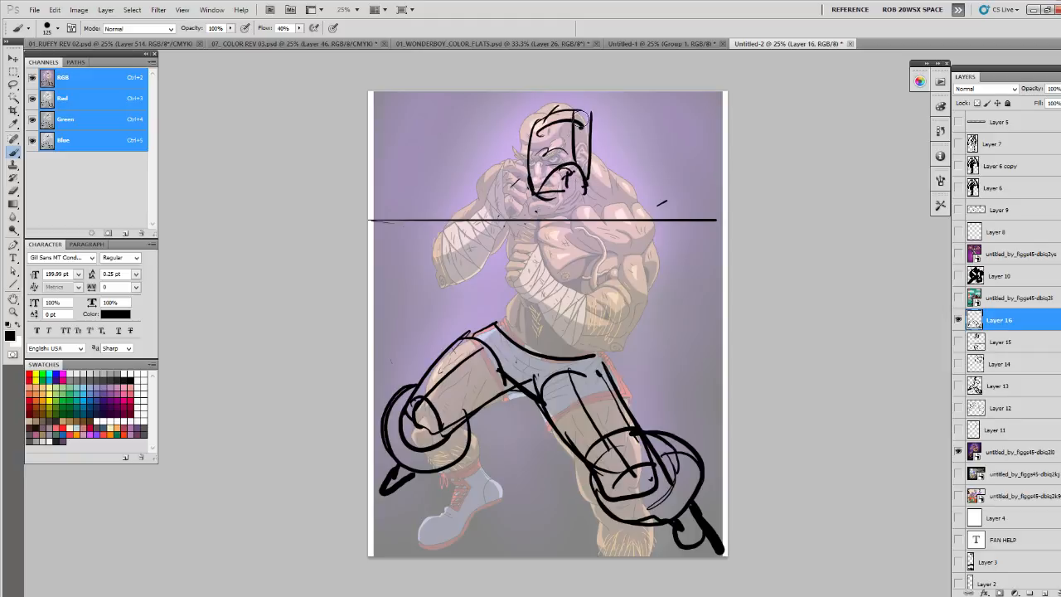
pyautogui.moveTo(532, 151)
pyautogui.mouseDown()
pyautogui.moveTo(551, 122)
pyautogui.moveTo(572, 121)
pyautogui.moveTo(586, 146)
pyautogui.moveTo(593, 132)
pyautogui.moveTo(533, 179)
pyautogui.moveTo(575, 121)
pyautogui.moveTo(562, 152)
pyautogui.moveTo(569, 179)
pyautogui.moveTo(560, 128)
pyautogui.moveTo(541, 154)
pyautogui.mouseUp()
pyautogui.press('e')
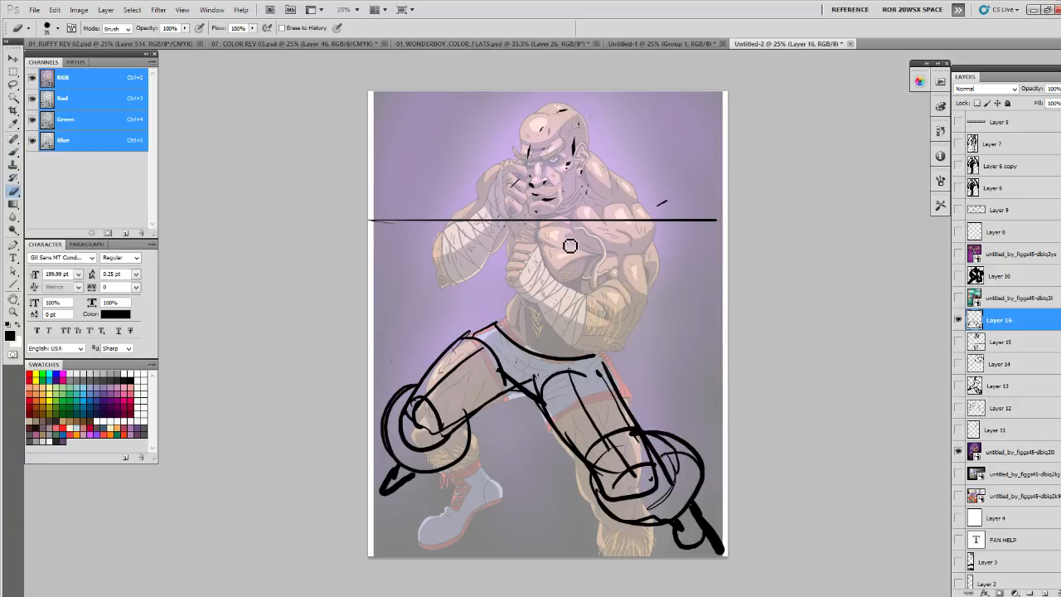
# - Hide the leg sketch and, on a new layer, draw the fighter's nose as a faceted wedge
pyautogui.click(959, 320)
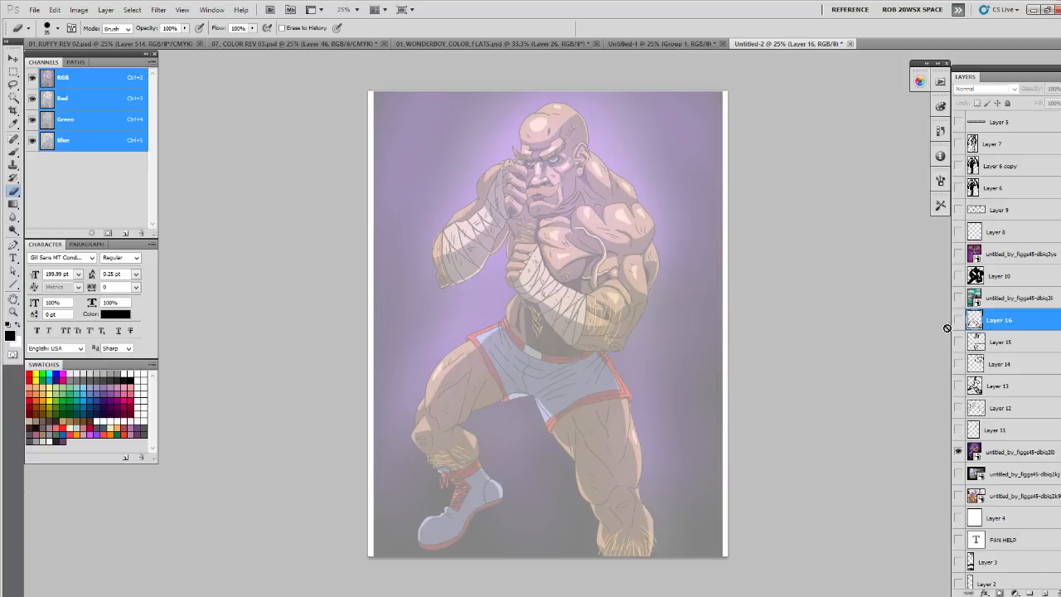
pyautogui.click(1031, 592)
pyautogui.press('z')
pyautogui.click(572, 170)
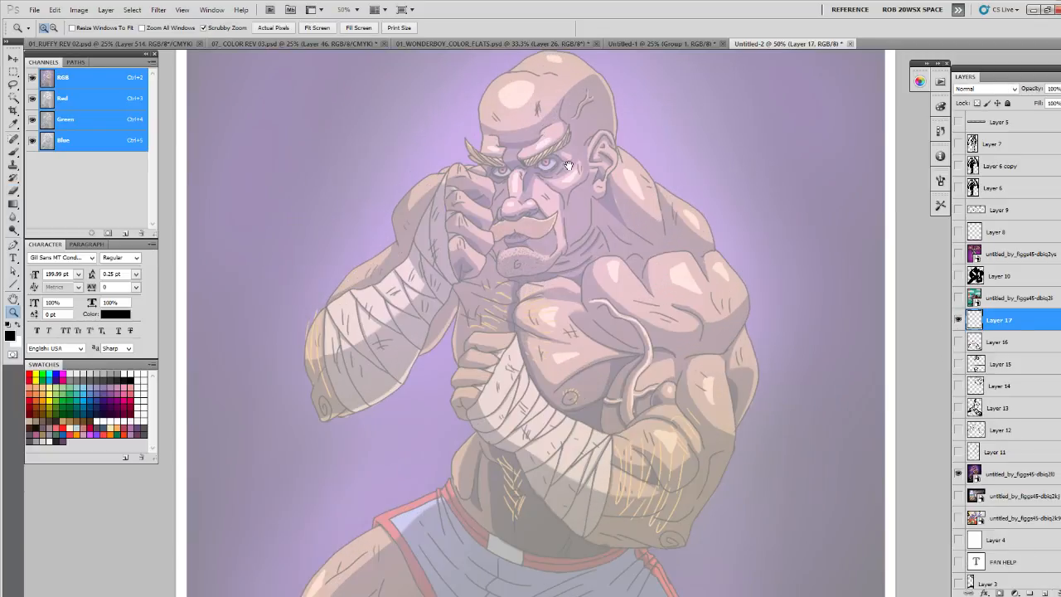
pyautogui.click(574, 243)
pyautogui.press('b')
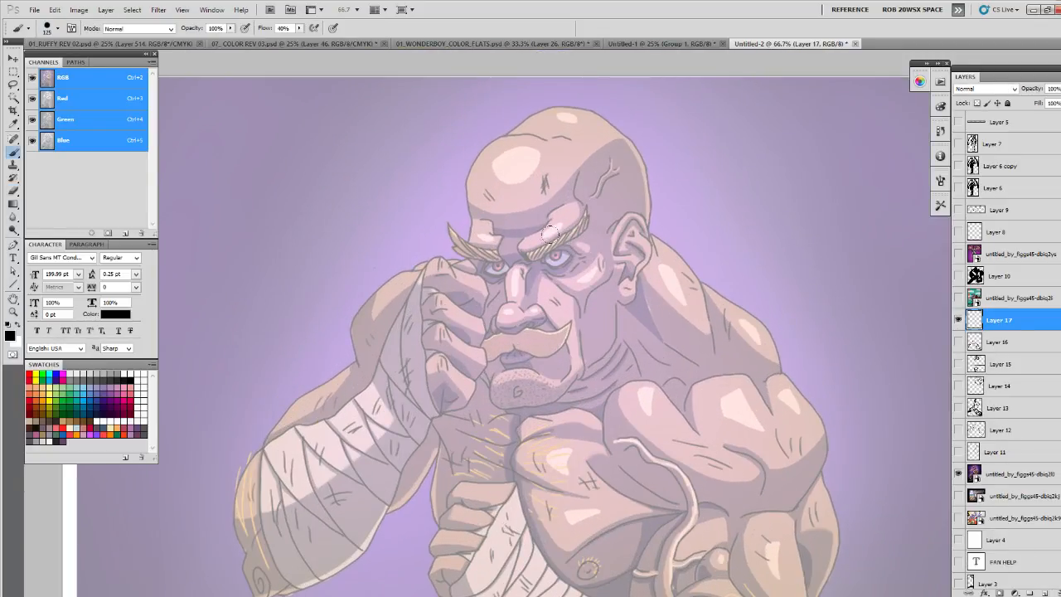
pyautogui.moveTo(515, 263)
pyautogui.mouseDown()
pyautogui.moveTo(500, 313)
pyautogui.moveTo(527, 277)
pyautogui.moveTo(520, 313)
pyautogui.moveTo(549, 307)
pyautogui.moveTo(496, 312)
pyautogui.moveTo(513, 326)
pyautogui.moveTo(546, 316)
pyautogui.mouseUp()
# - Draw the angular cheekbones, side planes and squared jaw around the fighter's face
pyautogui.moveTo(464, 267); pyautogui.dragTo(486, 368)
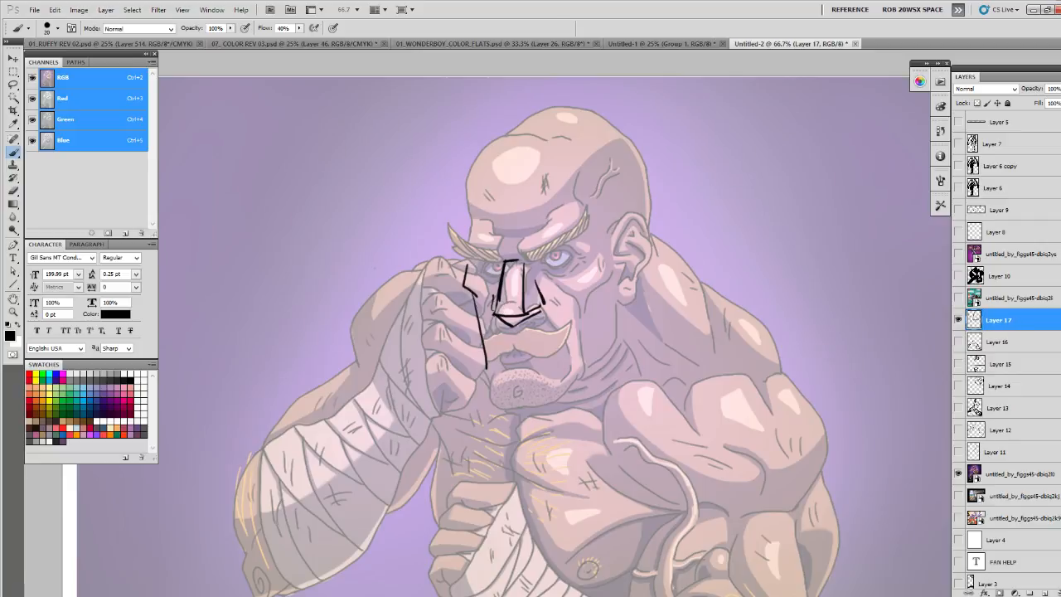
pyautogui.moveTo(473, 259)
pyautogui.mouseDown()
pyautogui.moveTo(462, 292)
pyautogui.moveTo(487, 356)
pyautogui.mouseUp()
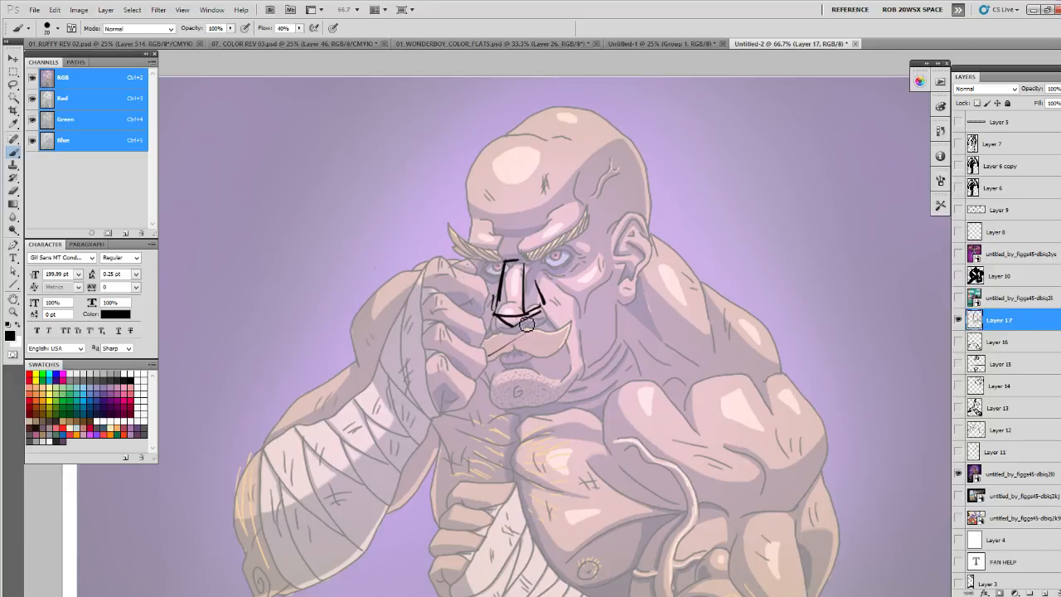
pyautogui.moveTo(469, 265)
pyautogui.mouseDown()
pyautogui.moveTo(486, 342)
pyautogui.moveTo(477, 340)
pyautogui.moveTo(499, 398)
pyautogui.moveTo(557, 398)
pyautogui.moveTo(622, 336)
pyautogui.mouseUp()
pyautogui.moveTo(612, 243)
pyautogui.mouseDown()
pyautogui.moveTo(614, 272)
pyautogui.moveTo(591, 289)
pyautogui.moveTo(562, 391)
pyautogui.mouseUp()
pyautogui.moveTo(622, 336); pyautogui.dragTo(614, 279)
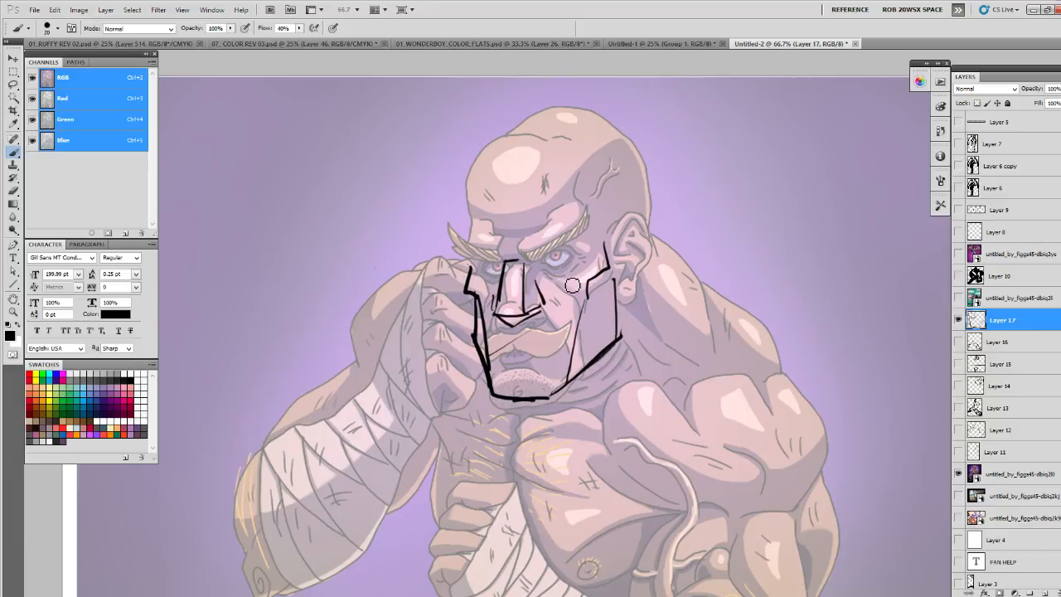
# - Draw the brow line, forehead and skull planes, the ear, and the neck and shoulder slope
pyautogui.moveTo(473, 262); pyautogui.dragTo(597, 245)
pyautogui.moveTo(471, 236)
pyautogui.mouseDown()
pyautogui.moveTo(523, 197)
pyautogui.moveTo(598, 196)
pyautogui.moveTo(502, 159)
pyautogui.moveTo(630, 134)
pyautogui.moveTo(651, 190)
pyautogui.moveTo(597, 196)
pyautogui.mouseUp()
pyautogui.moveTo(621, 245)
pyautogui.mouseDown()
pyautogui.moveTo(657, 239)
pyautogui.moveTo(623, 297)
pyautogui.moveTo(656, 243)
pyautogui.moveTo(627, 282)
pyautogui.moveTo(632, 296)
pyautogui.mouseUp()
pyautogui.moveTo(645, 162)
pyautogui.mouseDown()
pyautogui.moveTo(655, 219)
pyautogui.moveTo(752, 336)
pyautogui.mouseUp()
pyautogui.moveTo(610, 363); pyautogui.dragTo(687, 389)
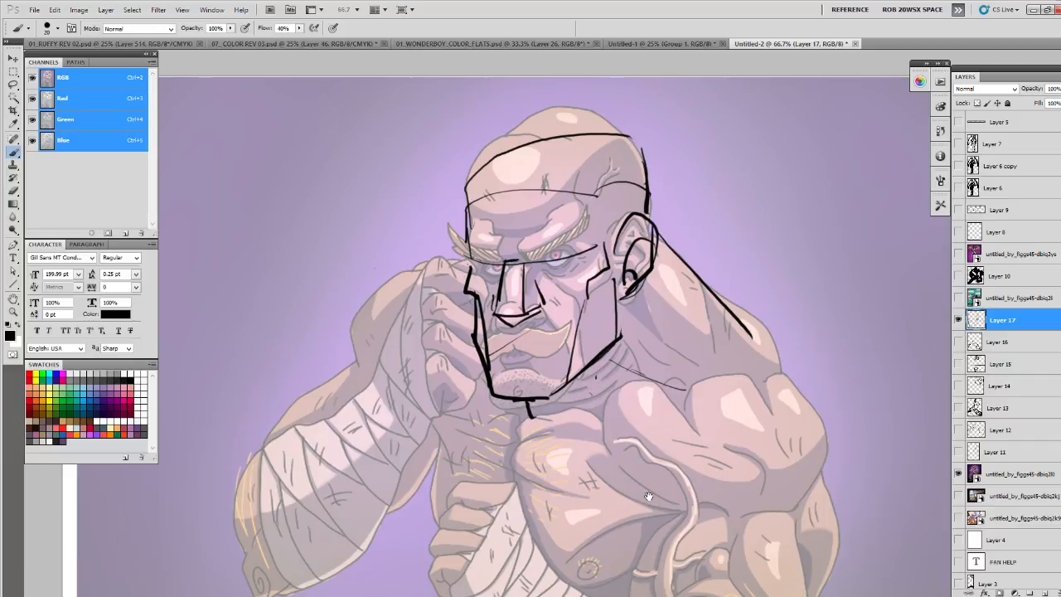
# - Try construction strokes over the fighter's chest below the chin, and erase them
pyautogui.moveTo(581, 488); pyautogui.dragTo(586, 353)
pyautogui.moveTo(509, 330); pyautogui.dragTo(552, 353)
pyautogui.moveTo(531, 307)
pyautogui.mouseDown()
pyautogui.moveTo(566, 315)
pyautogui.moveTo(510, 347)
pyautogui.moveTo(531, 311)
pyautogui.mouseUp()
pyautogui.press('e')
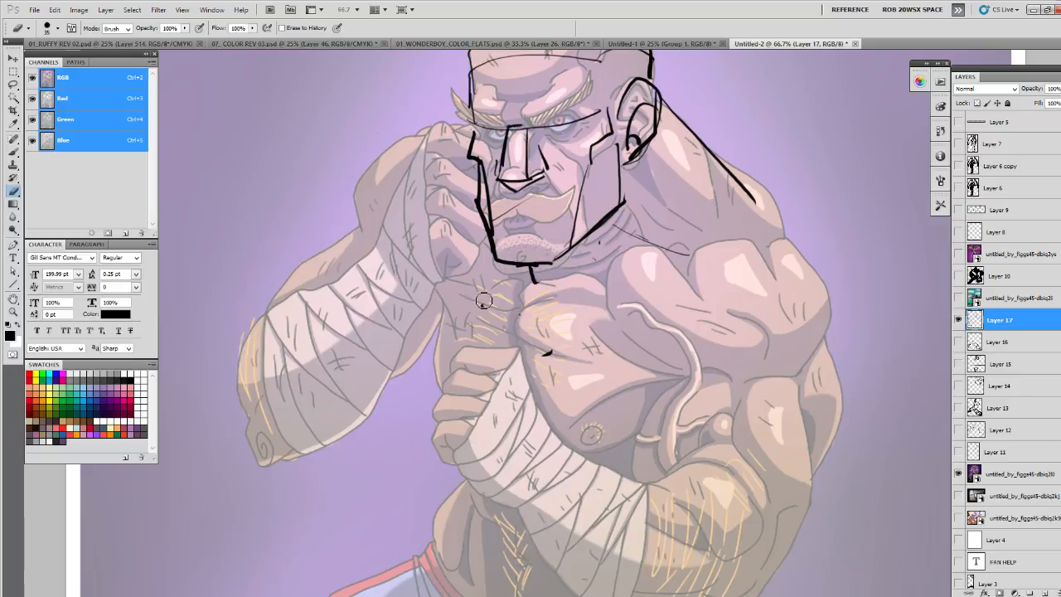
# - Draw short curved black strokes across the front leg of the fighter's shorts
pyautogui.press('b')
pyautogui.hotkey('ctrl', '-')
pyautogui.hotkey('ctrl', '-')
pyautogui.scroll(-5, 581, 414)
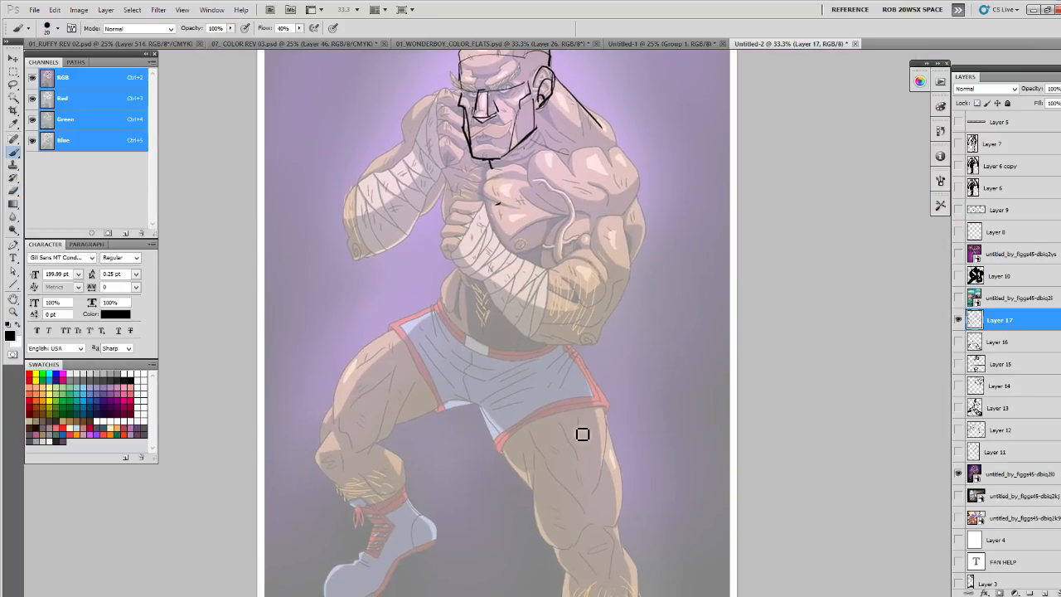
pyautogui.press('space')
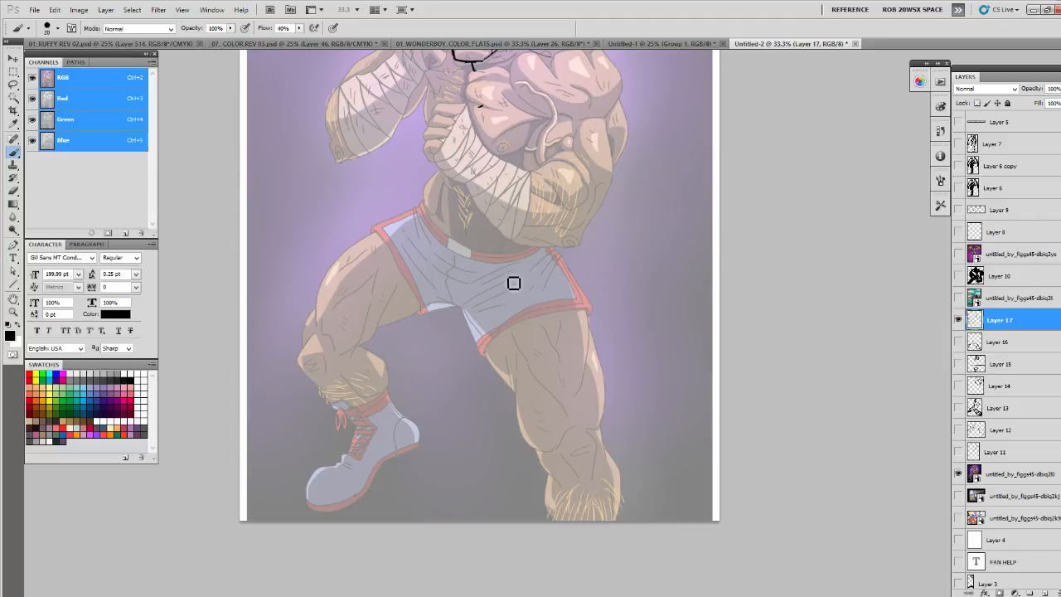
pyautogui.moveTo(506, 278)
pyautogui.mouseDown()
pyautogui.moveTo(491, 305)
pyautogui.moveTo(518, 320)
pyautogui.mouseUp()
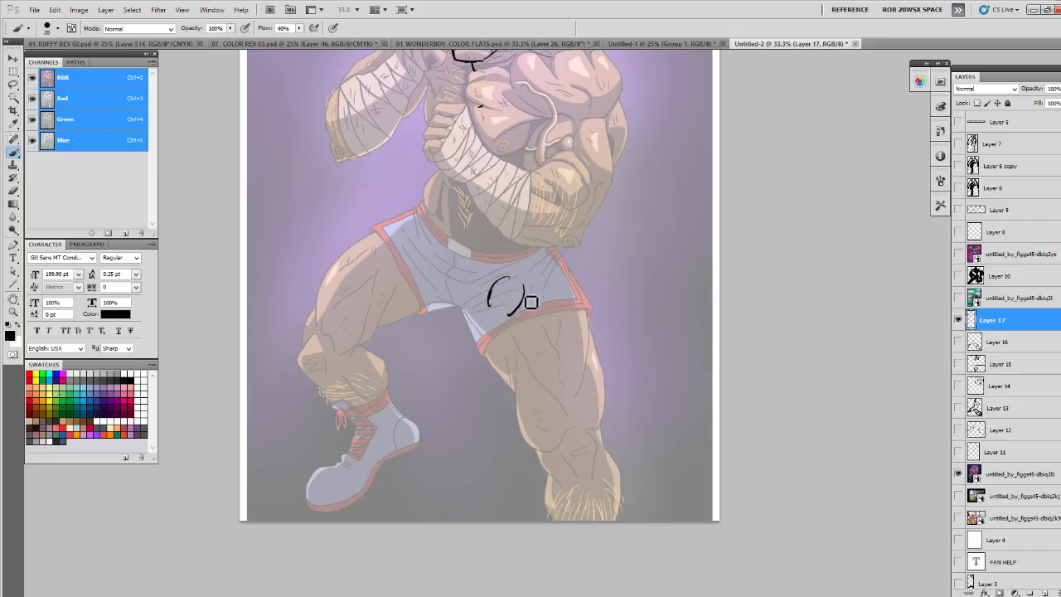
pyautogui.moveTo(511, 286)
pyautogui.mouseDown()
pyautogui.moveTo(498, 311)
pyautogui.moveTo(539, 283)
pyautogui.moveTo(550, 311)
pyautogui.moveTo(569, 306)
pyautogui.moveTo(551, 288)
pyautogui.mouseUp()
pyautogui.moveTo(549, 300); pyautogui.dragTo(560, 299)
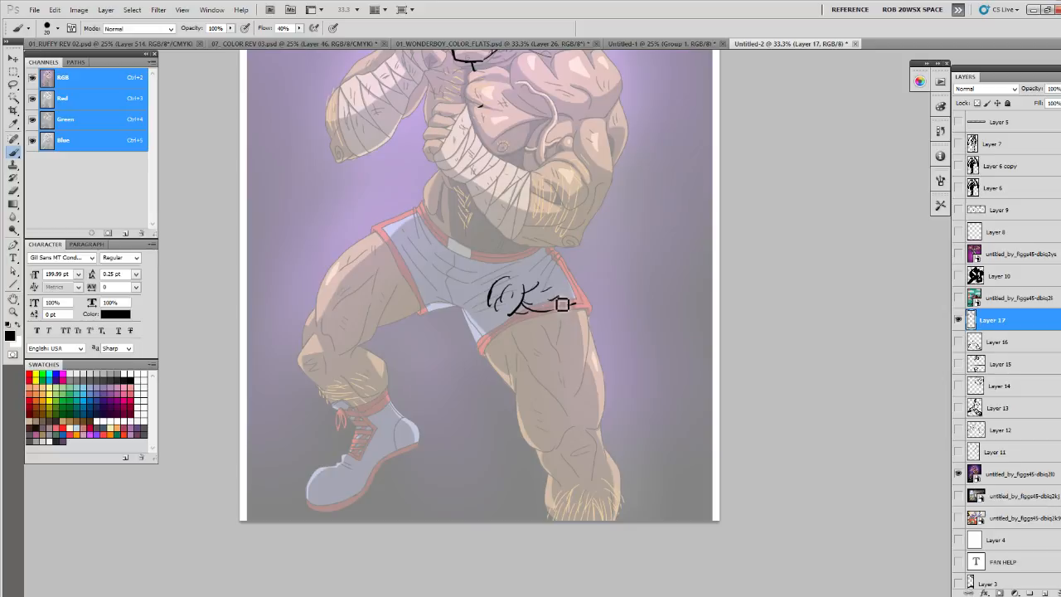
# - Outline the bent leg's calf and shin, tapering into the ankle at the top of the boot
pyautogui.moveTo(349, 362)
pyautogui.mouseDown()
pyautogui.moveTo(369, 393)
pyautogui.moveTo(361, 364)
pyautogui.mouseUp()
pyautogui.press('e')
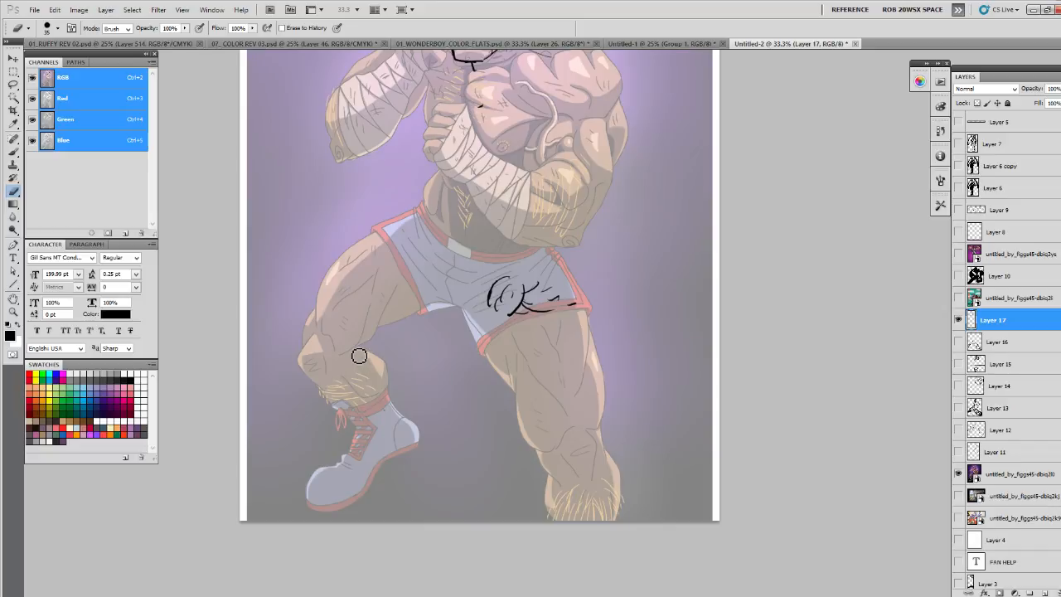
pyautogui.press('b')
pyautogui.moveTo(347, 364)
pyautogui.mouseDown()
pyautogui.moveTo(355, 349)
pyautogui.moveTo(390, 379)
pyautogui.moveTo(367, 400)
pyautogui.moveTo(404, 417)
pyautogui.moveTo(383, 426)
pyautogui.mouseUp()
pyautogui.moveTo(317, 381)
pyautogui.mouseDown()
pyautogui.moveTo(360, 433)
pyautogui.moveTo(379, 425)
pyautogui.mouseUp()
pyautogui.moveTo(352, 389)
pyautogui.mouseDown()
pyautogui.moveTo(386, 432)
pyautogui.moveTo(360, 448)
pyautogui.moveTo(379, 473)
pyautogui.moveTo(378, 438)
pyautogui.mouseUp()
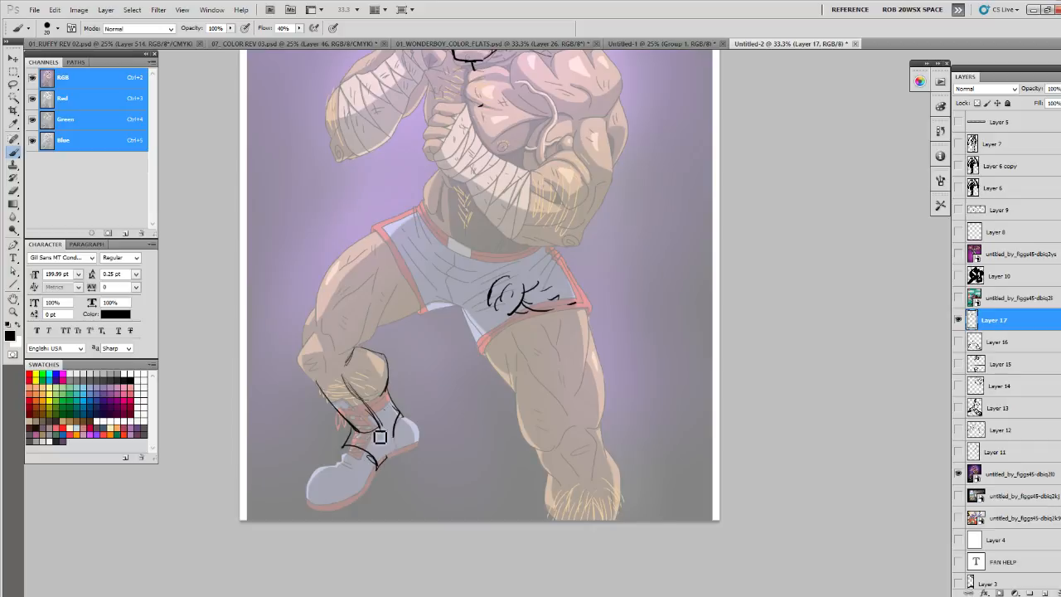
pyautogui.moveTo(317, 386)
pyautogui.mouseDown()
pyautogui.moveTo(357, 433)
pyautogui.moveTo(345, 446)
pyautogui.moveTo(362, 450)
pyautogui.mouseUp()
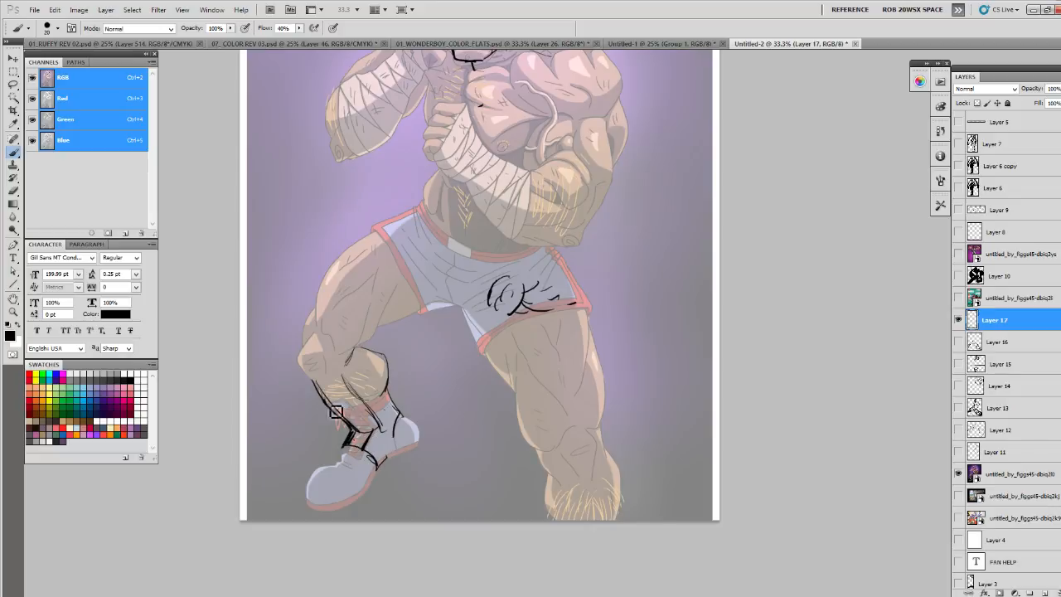
# - Draw the boot's structure with a rounded toe, a heel and a thick sole edge
pyautogui.moveTo(393, 394)
pyautogui.mouseDown()
pyautogui.moveTo(419, 433)
pyautogui.moveTo(390, 463)
pyautogui.moveTo(406, 420)
pyautogui.moveTo(388, 470)
pyautogui.moveTo(338, 449)
pyautogui.moveTo(317, 478)
pyautogui.moveTo(364, 494)
pyautogui.mouseUp()
pyautogui.moveTo(323, 449)
pyautogui.mouseDown()
pyautogui.moveTo(335, 495)
pyautogui.moveTo(363, 495)
pyautogui.mouseUp()
pyautogui.moveTo(377, 475)
pyautogui.mouseDown()
pyautogui.moveTo(363, 493)
pyautogui.moveTo(387, 475)
pyautogui.moveTo(365, 457)
pyautogui.moveTo(382, 483)
pyautogui.moveTo(423, 442)
pyautogui.mouseUp()
# - Outline the bent leg's angular kneecap and the thigh up to the edge of the shorts
pyautogui.moveTo(308, 375)
pyautogui.mouseDown()
pyautogui.moveTo(305, 361)
pyautogui.moveTo(336, 390)
pyautogui.moveTo(310, 357)
pyautogui.moveTo(324, 334)
pyautogui.moveTo(334, 341)
pyautogui.mouseUp()
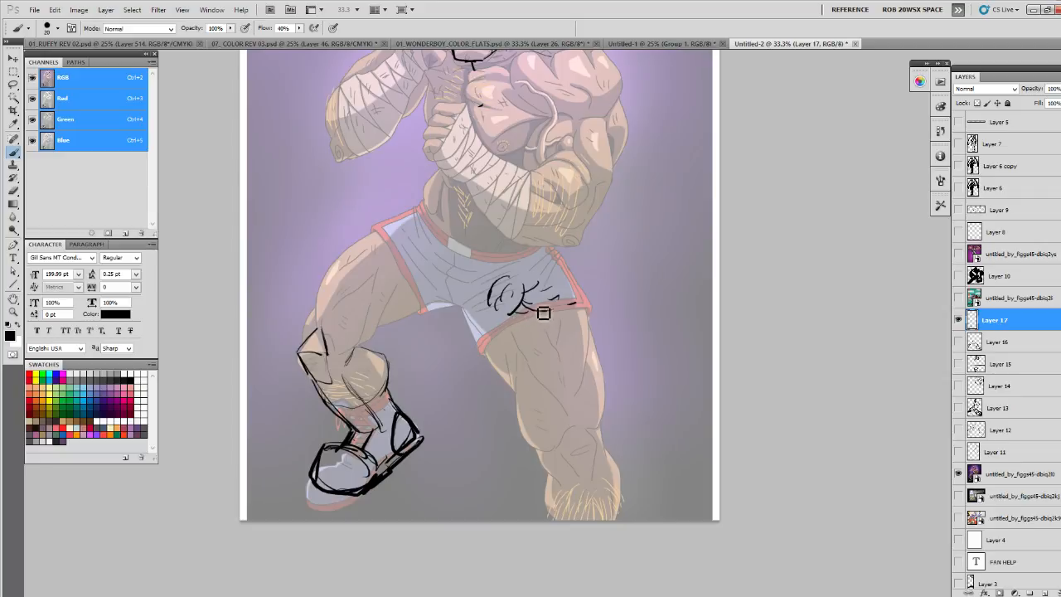
pyautogui.moveTo(535, 271)
pyautogui.mouseDown()
pyautogui.moveTo(537, 342)
pyautogui.moveTo(540, 308)
pyautogui.mouseUp()
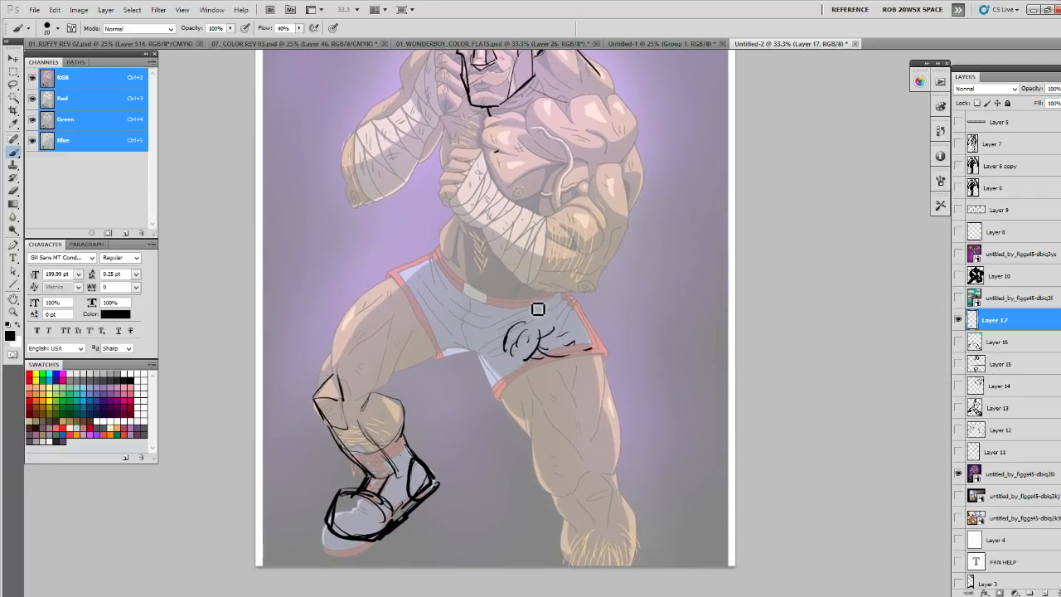
pyautogui.moveTo(412, 279)
pyautogui.mouseDown()
pyautogui.moveTo(344, 335)
pyautogui.moveTo(336, 362)
pyautogui.moveTo(418, 273)
pyautogui.mouseUp()
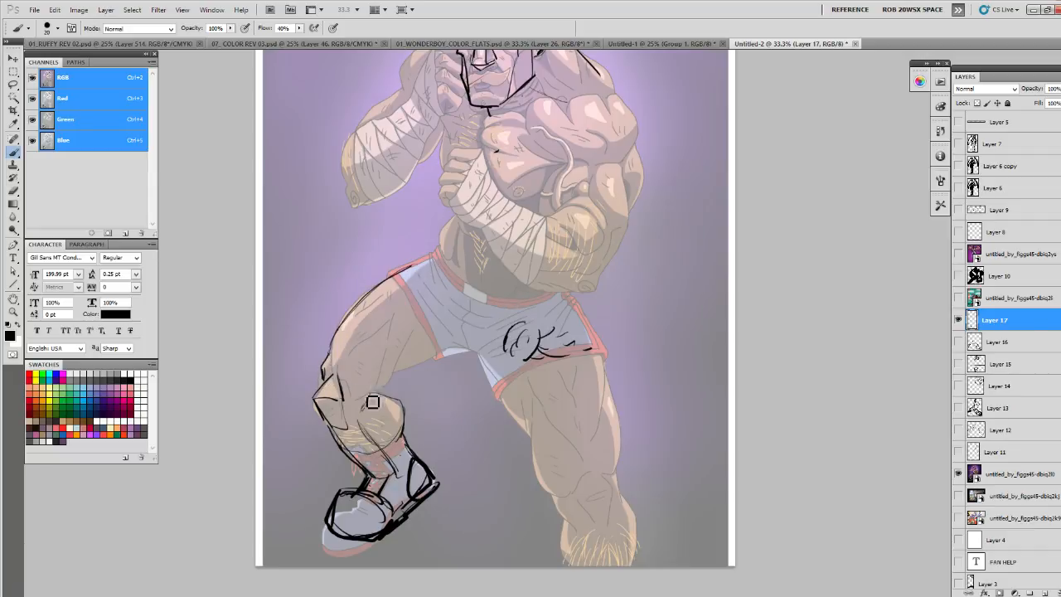
# - Hide the fighter's leg sketch and add a new empty layer for another overlay
pyautogui.press('z')
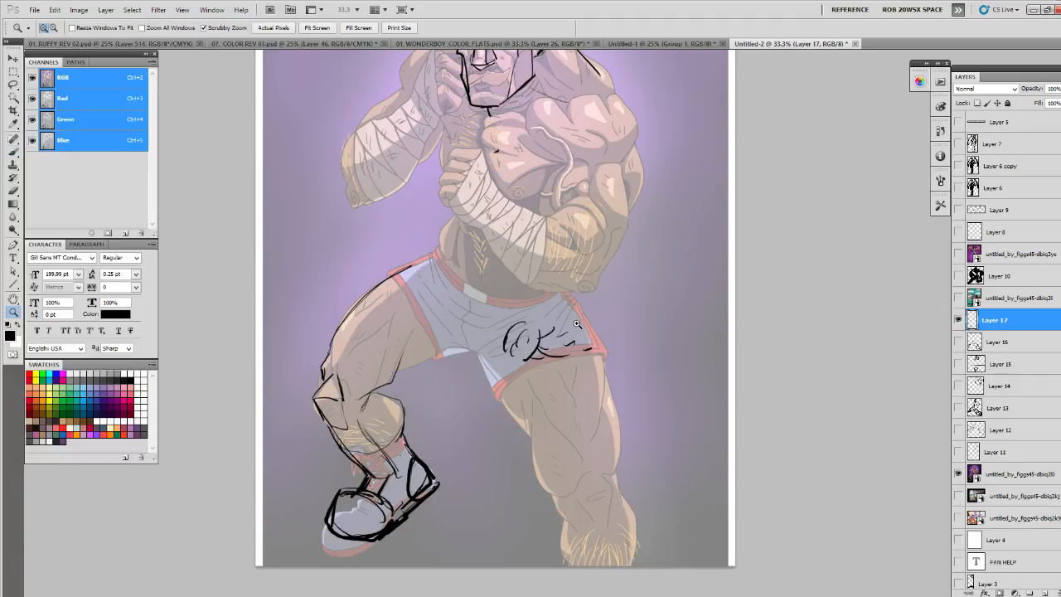
pyautogui.keyDown('alt'); pyautogui.click(641, 313); pyautogui.keyUp('alt')
pyautogui.click(960, 319)
pyautogui.click(1039, 591)
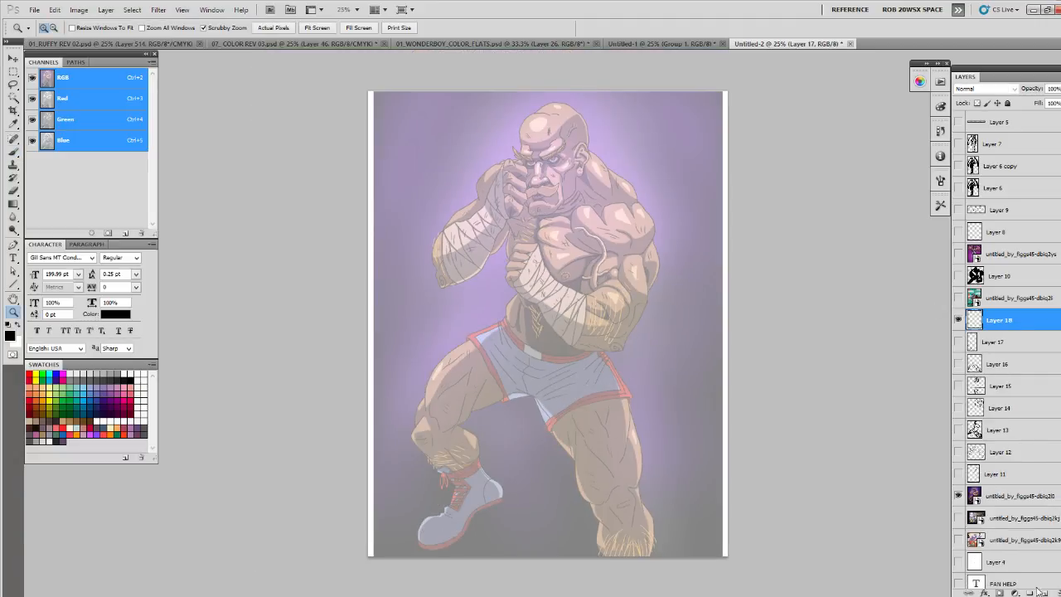
# - Draw a horizon line across the fighter's forehead and a diagonal perspective line down through the straight leg
pyautogui.click(430, 342)
pyautogui.keyDown('alt'); pyautogui.click(458, 353); pyautogui.keyUp('alt')
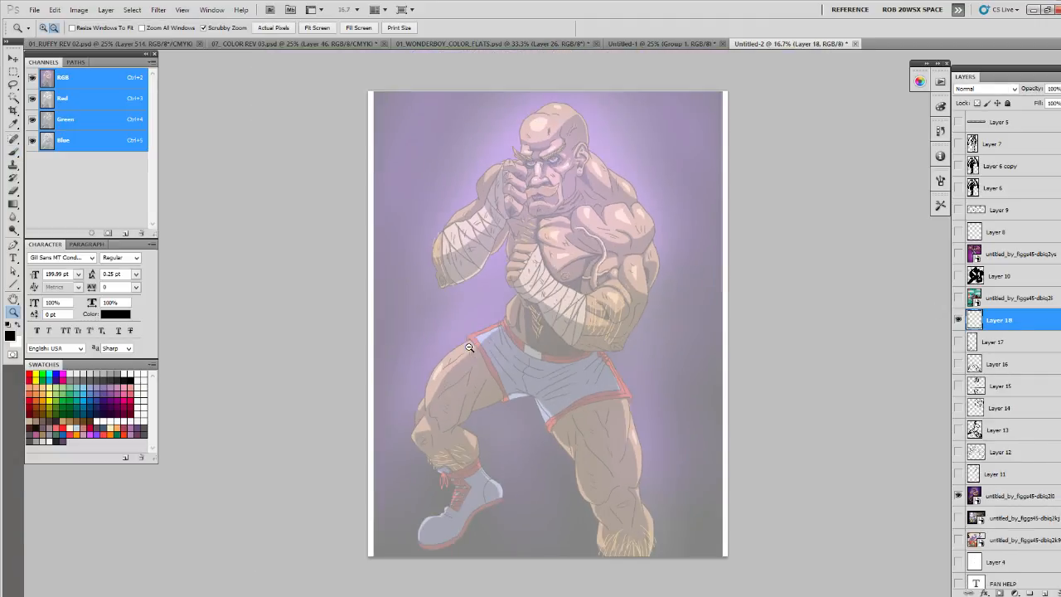
pyautogui.keyDown('alt'); pyautogui.click(458, 353); pyautogui.keyUp('alt')
pyautogui.press('b')
pyautogui.moveTo(418, 329); pyautogui.dragTo(661, 330)
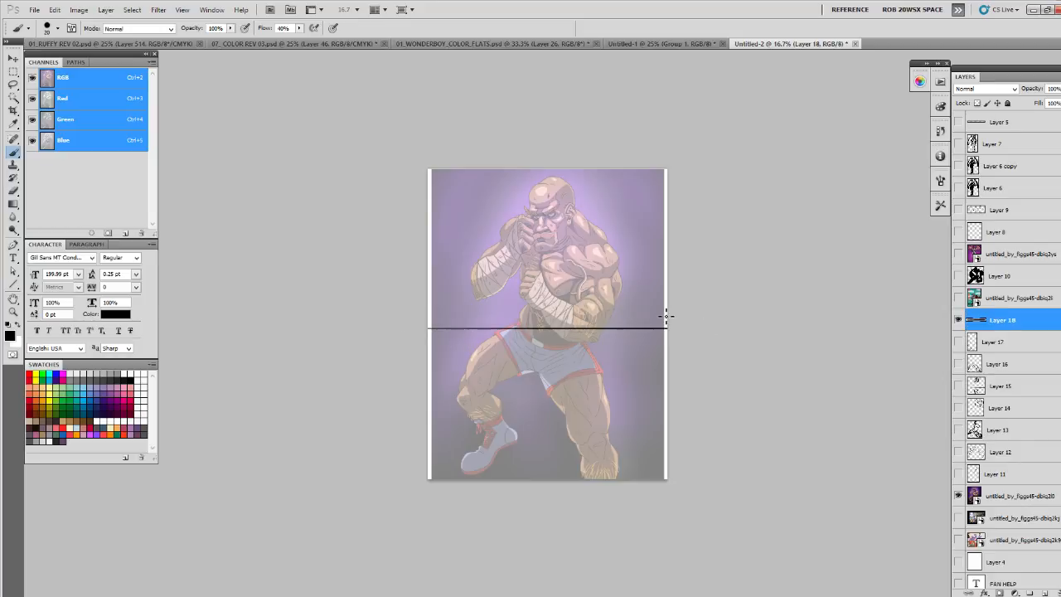
pyautogui.hotkey('ctrl', 'z')
pyautogui.moveTo(484, 212); pyautogui.dragTo(670, 210)
pyautogui.moveTo(520, 343); pyautogui.dragTo(620, 458)
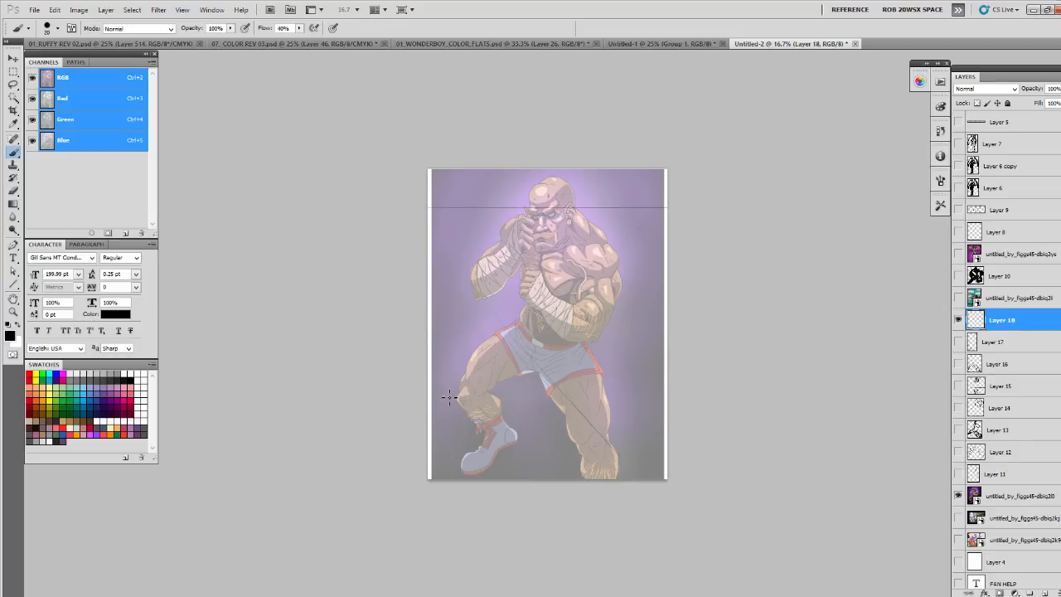
# - Show the Diego artwork in place of the fighter and raise its opacity
pyautogui.click(959, 298)
pyautogui.click(1003, 297)
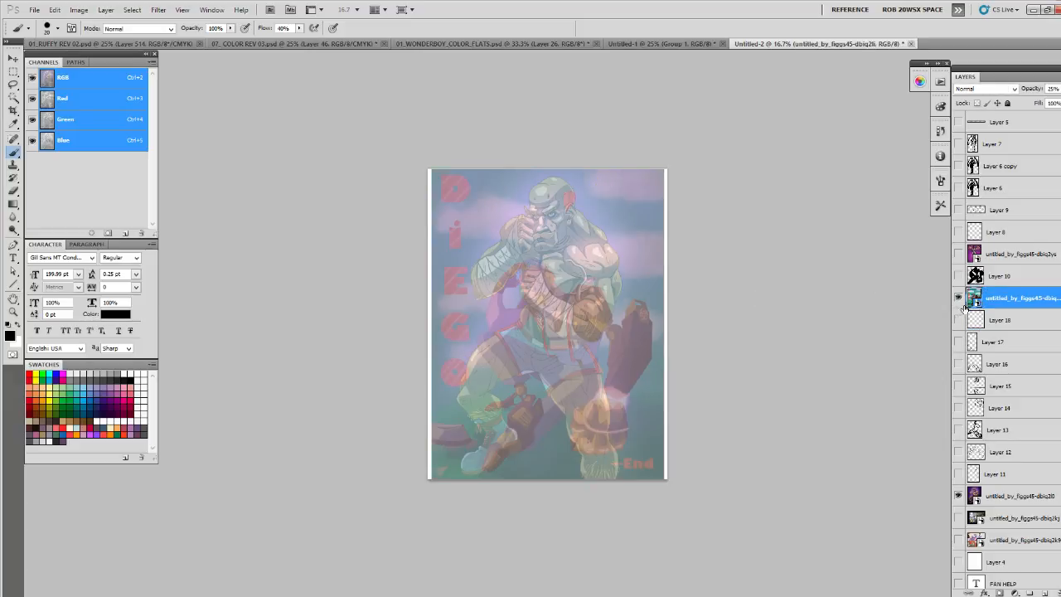
pyautogui.click(959, 497)
pyautogui.click(1060, 89)
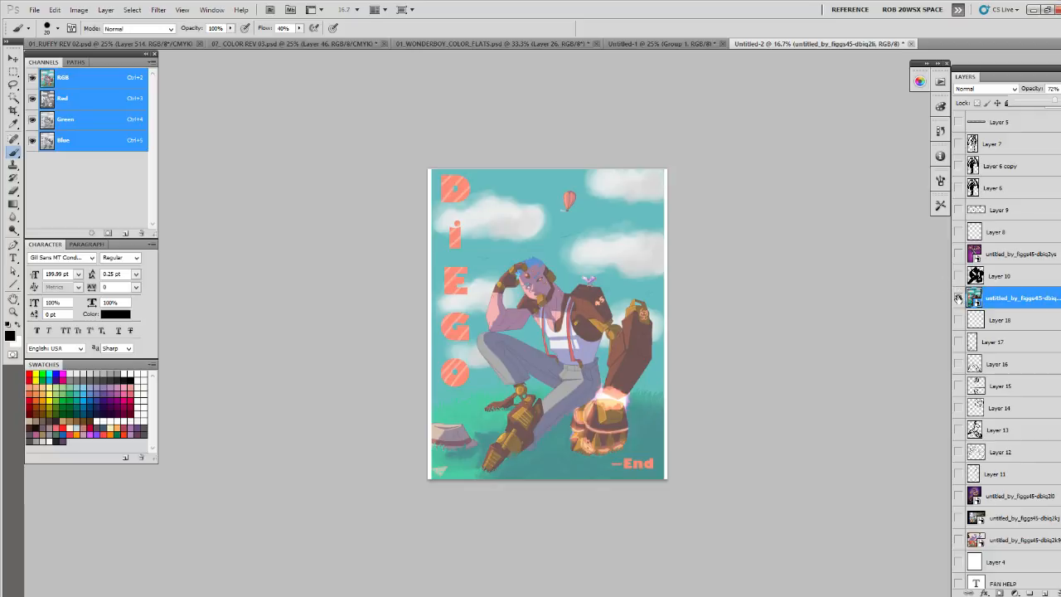
# - Show the winged woman artwork in place of Diego, raise its opacity and add a new layer above it
pyautogui.click(958, 297)
pyautogui.click(959, 254)
pyautogui.click(1002, 256)
pyautogui.click(1060, 89)
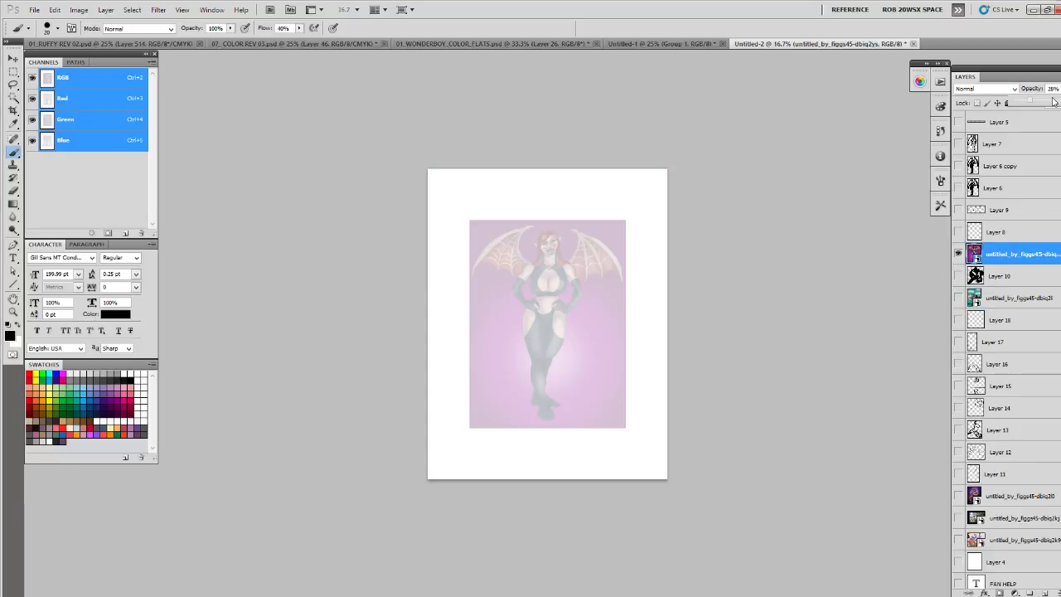
pyautogui.click(1053, 101)
pyautogui.click(1043, 588)
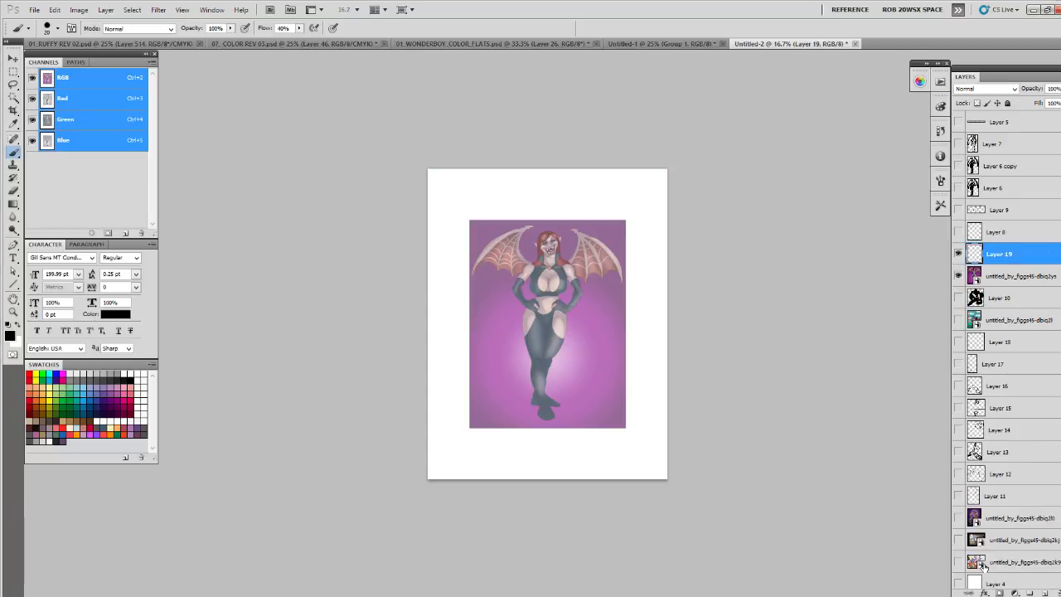
# - Draw a horizon line across the winged woman's ankles and a short curve over one knee
pyautogui.click(529, 407)
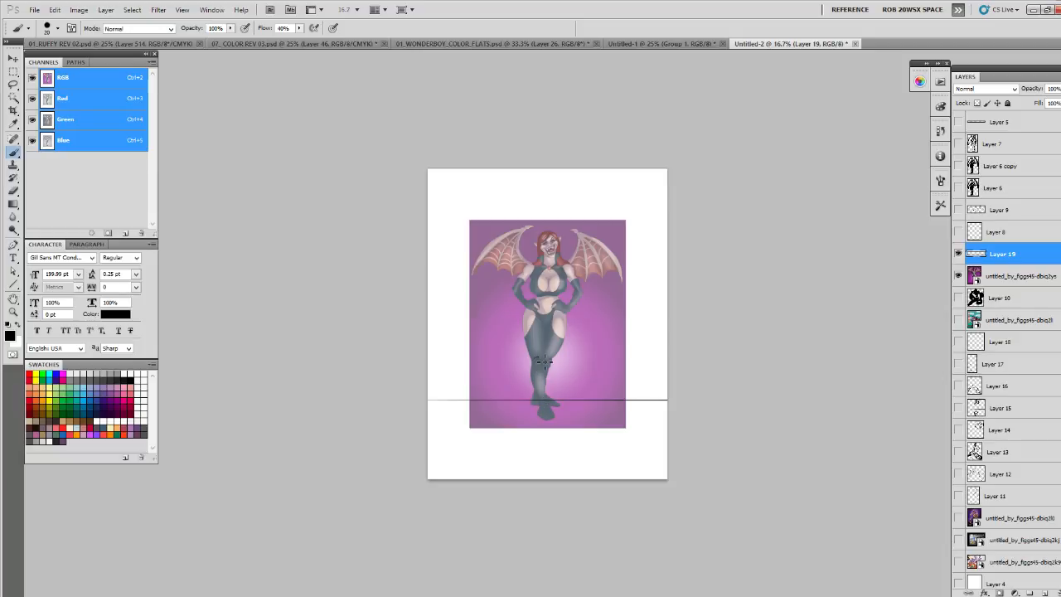
pyautogui.hotkey('ctrl', '+')
pyautogui.moveTo(587, 385); pyautogui.dragTo(581, 417)
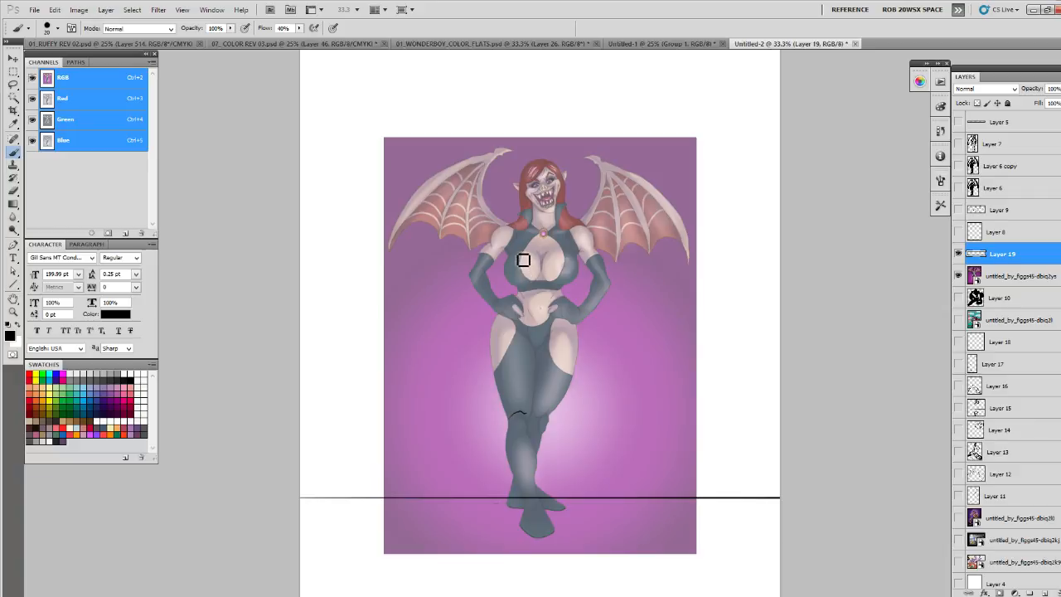
# - Sketch construction lines over the woman's chest, neck and face, and outline one bent arm with its hand
pyautogui.moveTo(513, 264)
pyautogui.mouseDown()
pyautogui.moveTo(530, 287)
pyautogui.moveTo(535, 265)
pyautogui.moveTo(561, 253)
pyautogui.moveTo(525, 266)
pyautogui.moveTo(570, 262)
pyautogui.moveTo(547, 253)
pyautogui.moveTo(548, 277)
pyautogui.moveTo(550, 254)
pyautogui.moveTo(521, 286)
pyautogui.moveTo(521, 258)
pyautogui.moveTo(567, 259)
pyautogui.moveTo(517, 256)
pyautogui.moveTo(535, 237)
pyautogui.moveTo(523, 237)
pyautogui.moveTo(554, 222)
pyautogui.mouseUp()
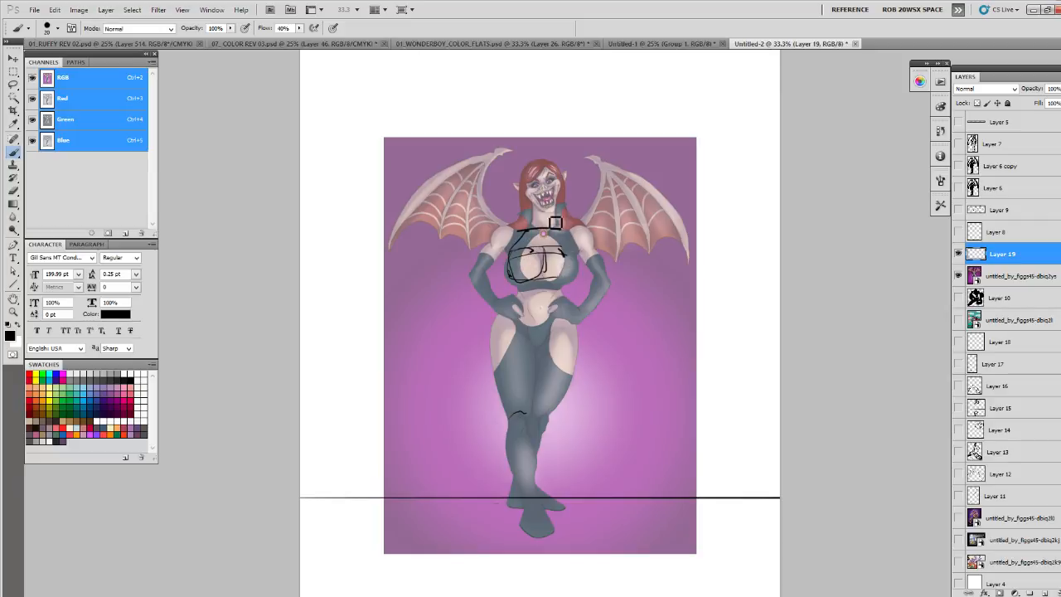
pyautogui.moveTo(539, 182)
pyautogui.mouseDown()
pyautogui.moveTo(563, 193)
pyautogui.moveTo(549, 170)
pyautogui.moveTo(539, 226)
pyautogui.moveTo(506, 231)
pyautogui.mouseUp()
pyautogui.moveTo(508, 299)
pyautogui.mouseDown()
pyautogui.moveTo(502, 315)
pyautogui.moveTo(523, 306)
pyautogui.moveTo(488, 308)
pyautogui.moveTo(475, 279)
pyautogui.moveTo(494, 320)
pyautogui.moveTo(463, 286)
pyautogui.moveTo(501, 229)
pyautogui.moveTo(505, 243)
pyautogui.mouseUp()
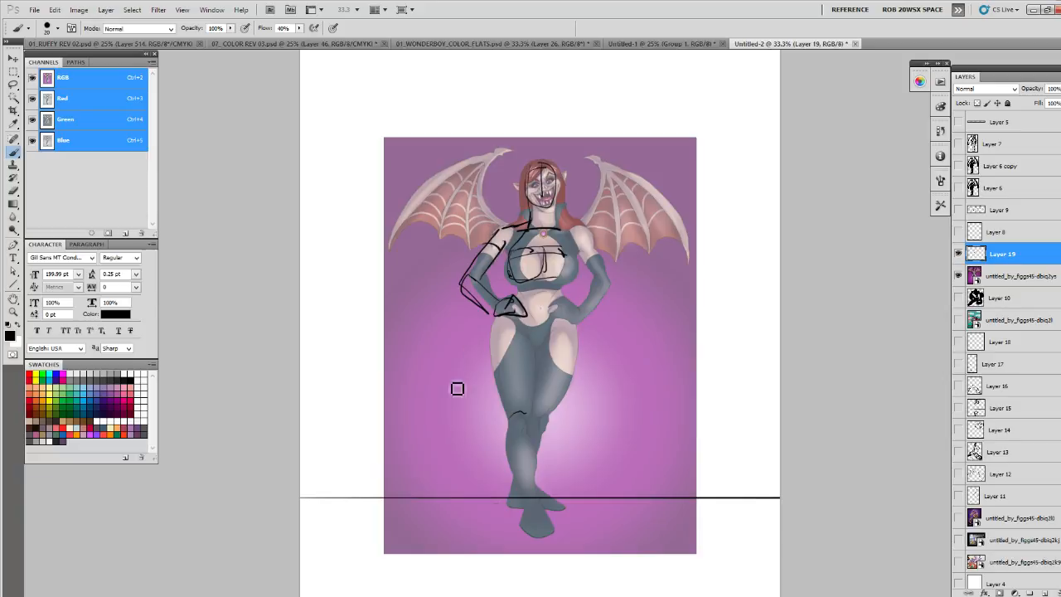
# - Outline the woman's other bent arm with circles at the shoulder and elbow, and hide the artwork and its sketch
pyautogui.moveTo(470, 283); pyautogui.dragTo(482, 298)
pyautogui.moveTo(579, 347); pyautogui.dragTo(569, 339)
pyautogui.moveTo(585, 226)
pyautogui.mouseDown()
pyautogui.moveTo(572, 248)
pyautogui.moveTo(610, 270)
pyautogui.moveTo(601, 274)
pyautogui.mouseUp()
pyautogui.moveTo(592, 280)
pyautogui.mouseDown()
pyautogui.moveTo(583, 313)
pyautogui.moveTo(607, 291)
pyautogui.moveTo(575, 308)
pyautogui.moveTo(551, 299)
pyautogui.moveTo(568, 325)
pyautogui.moveTo(613, 270)
pyautogui.mouseUp()
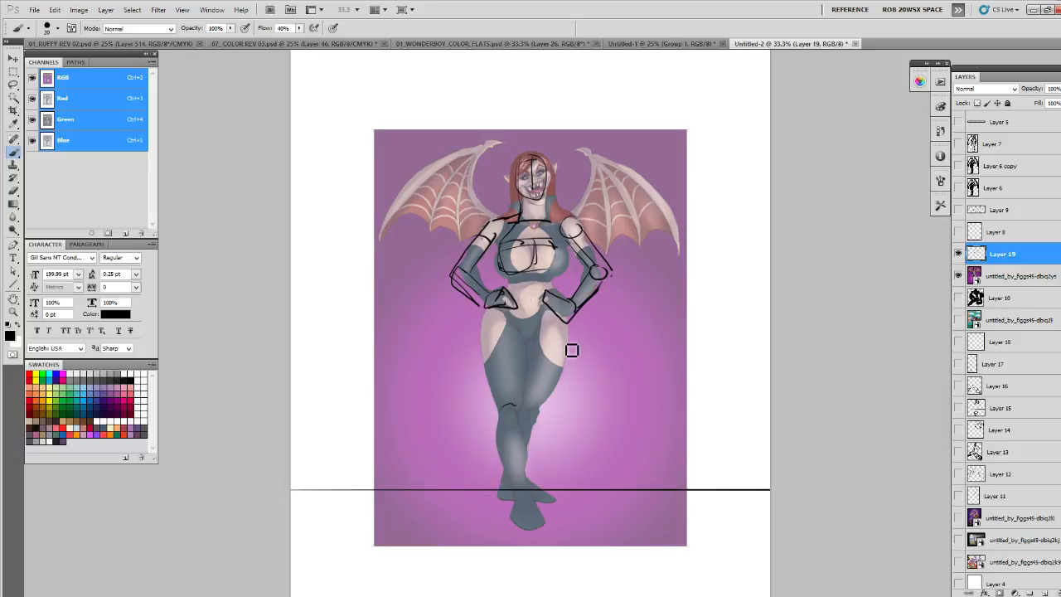
pyautogui.click(959, 254)
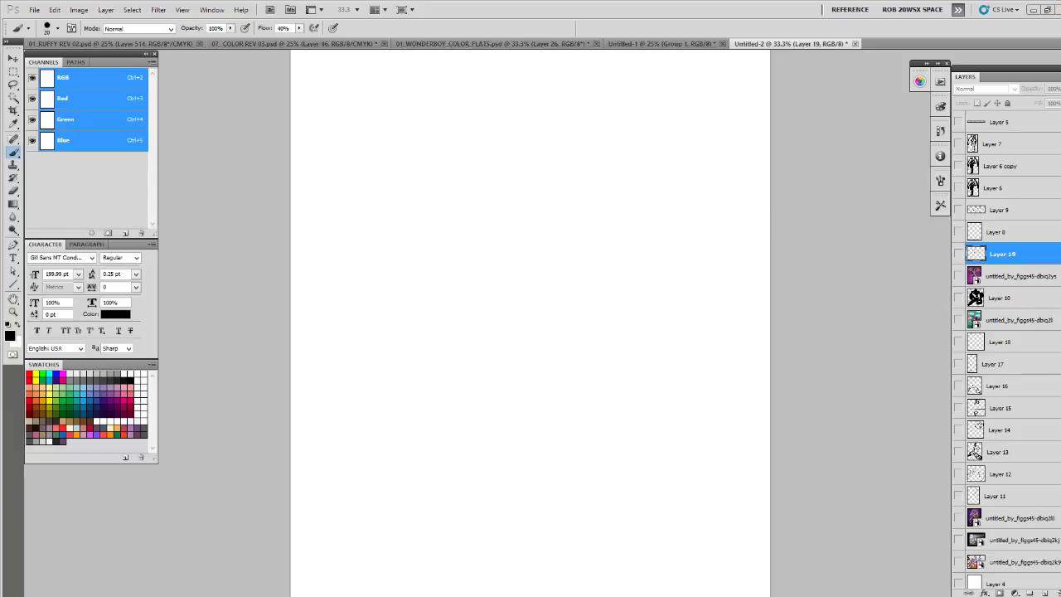
# - Switch to the browser and open The Gnomon Workshop's Basic Perspective Form Drawing tutorial page
pyautogui.hotkey('alt', 'Tab')
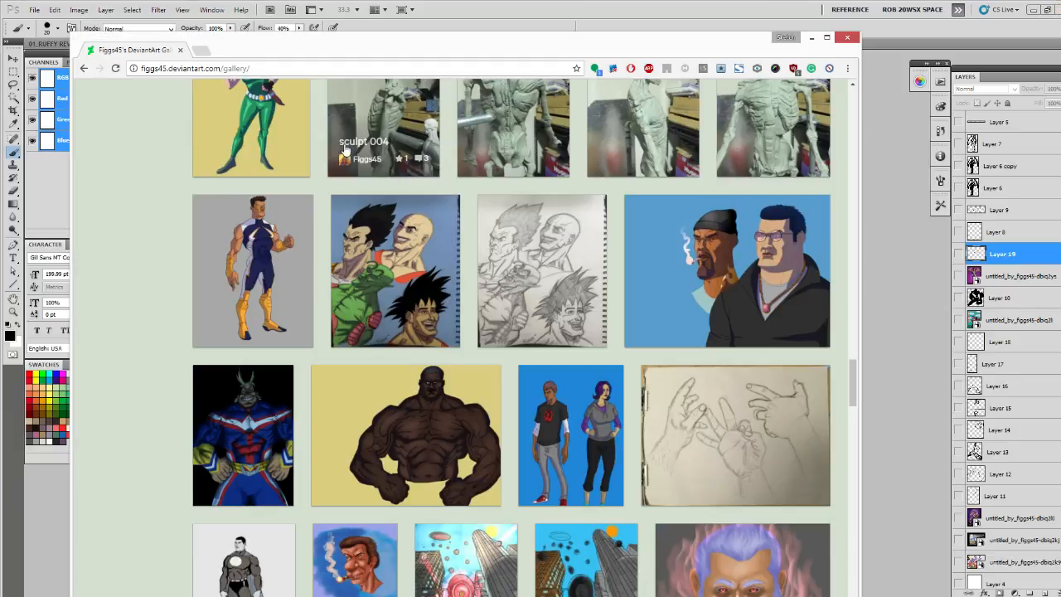
pyautogui.click(285, 69)
pyautogui.write('gng.kontek.net')
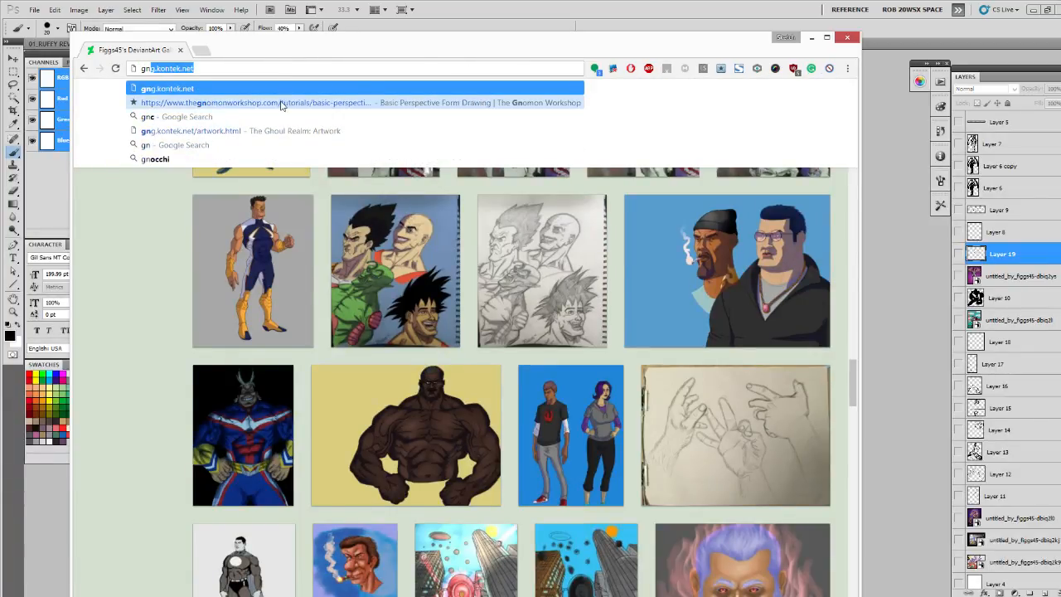
pyautogui.click(282, 103)
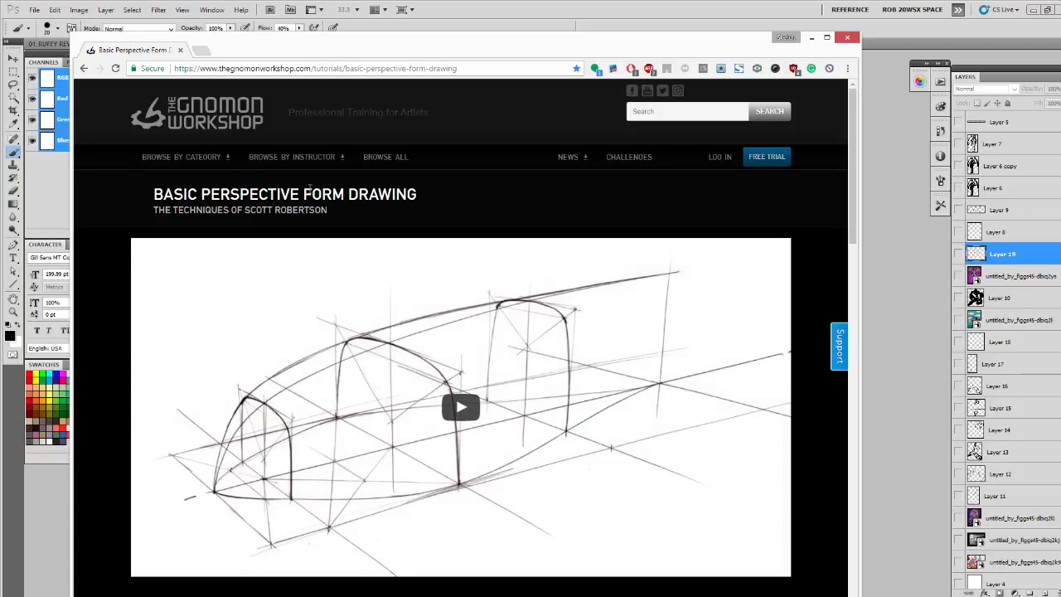
# - Examine the perspective tutorial's description and chapter list, and browse the enlarged vehicle sketches in its image gallery
pyautogui.scroll(-5, 314, 199)
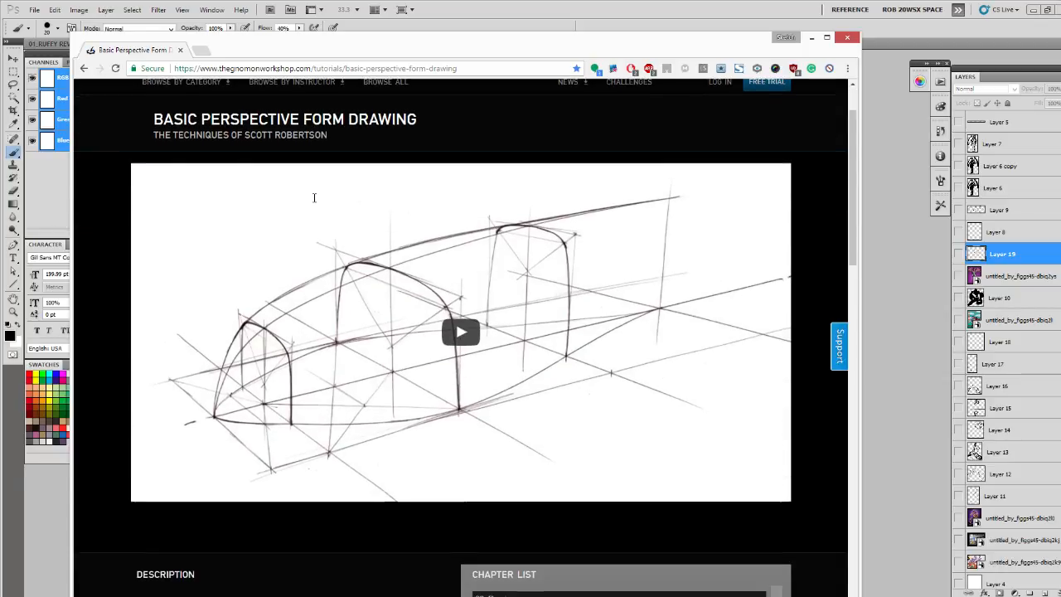
pyautogui.scroll(-1, 314, 201)
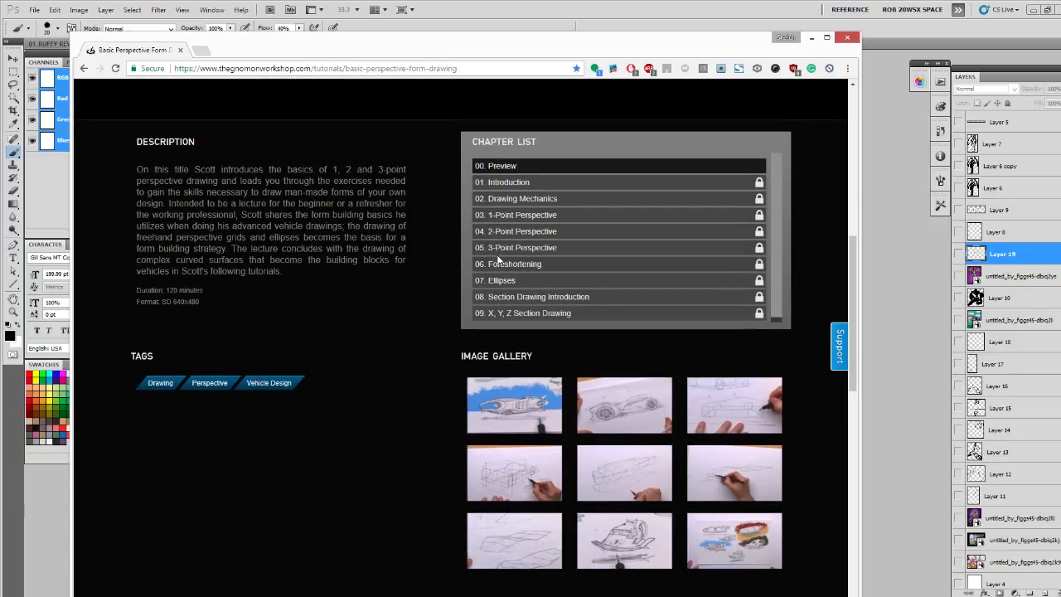
pyautogui.scroll(-1, 505, 305)
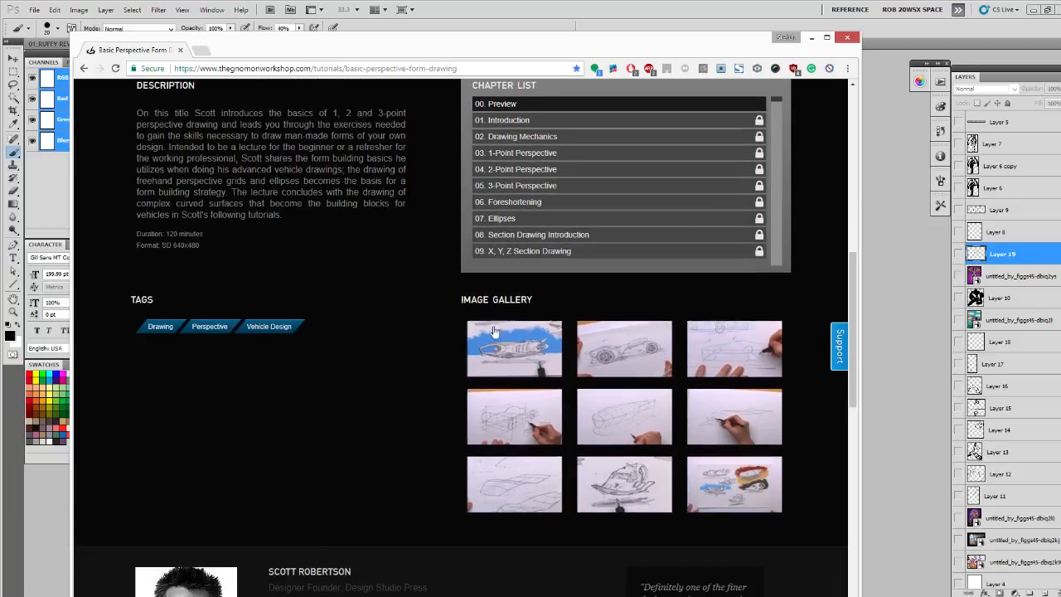
pyautogui.click(534, 474)
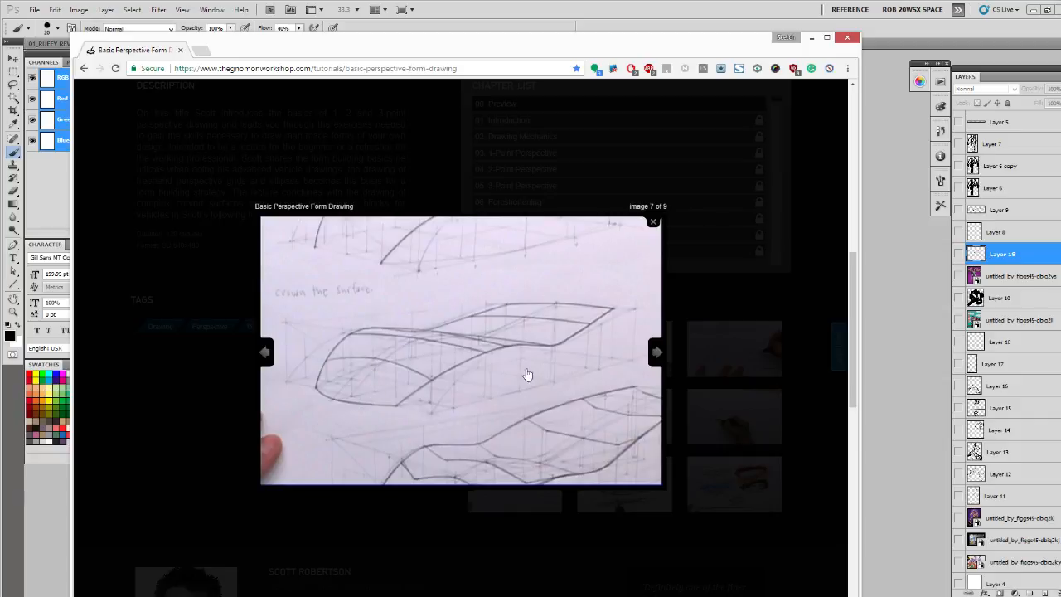
pyautogui.scroll(2, 500, 268)
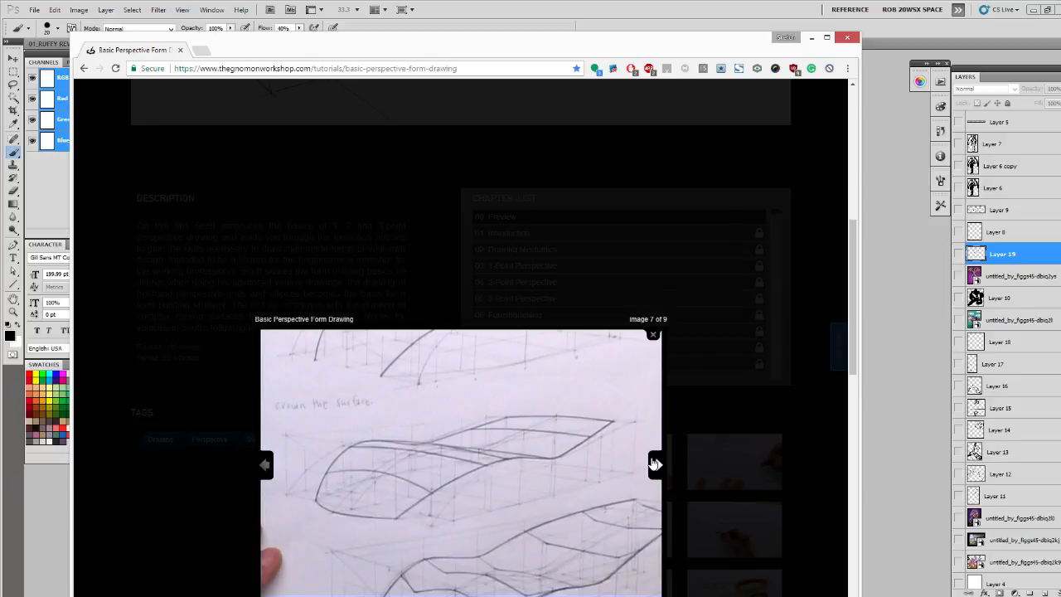
pyautogui.click(655, 464)
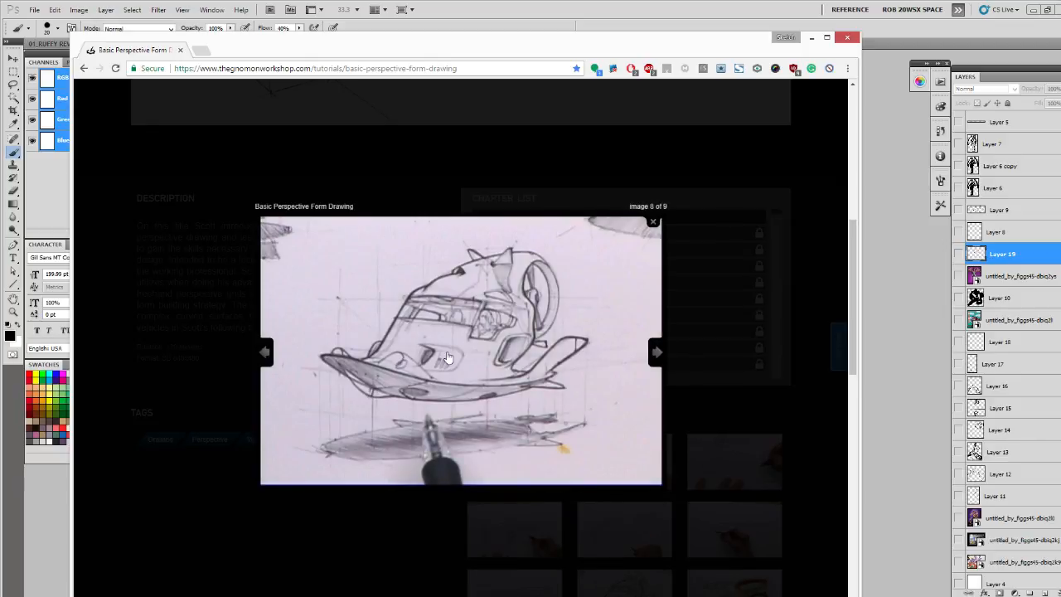
pyautogui.click(656, 353)
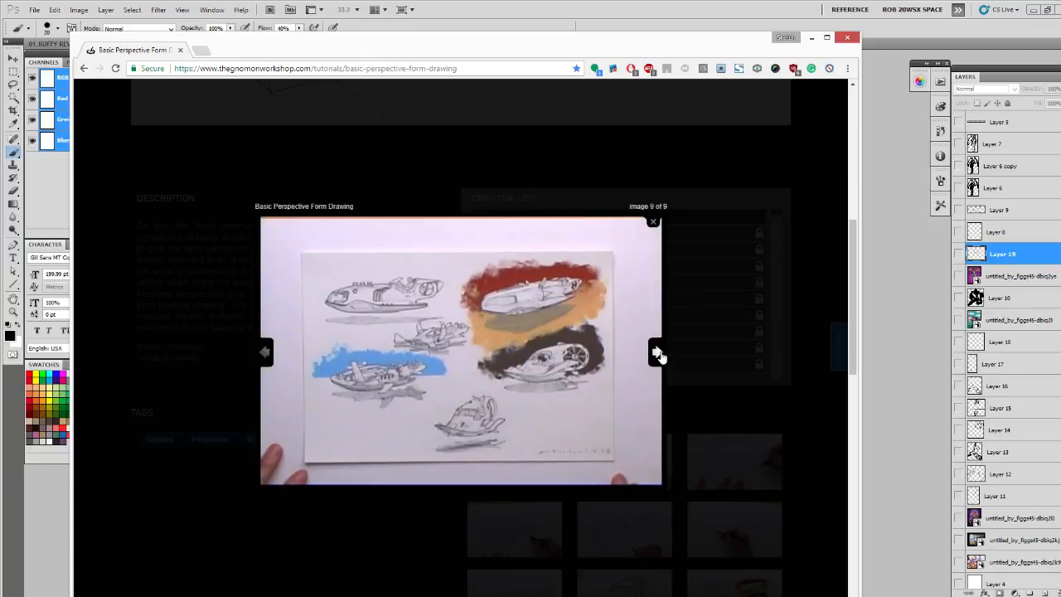
pyautogui.click(656, 354)
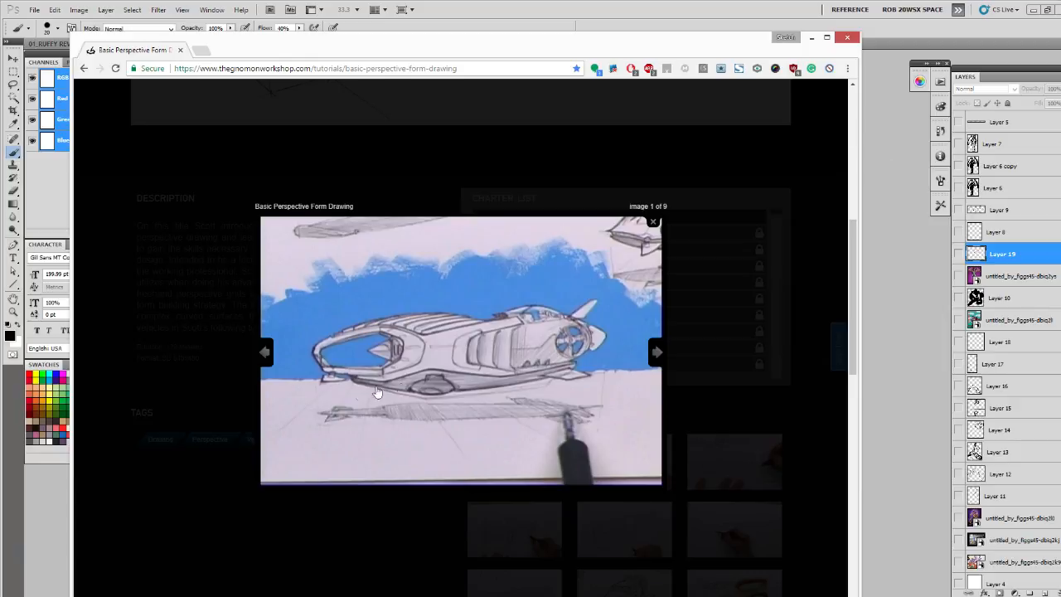
# - Switch back to Photoshop and briefly view the black silhouette on Layer 10 and the sketch on Layer 13
pyautogui.click(897, 248)
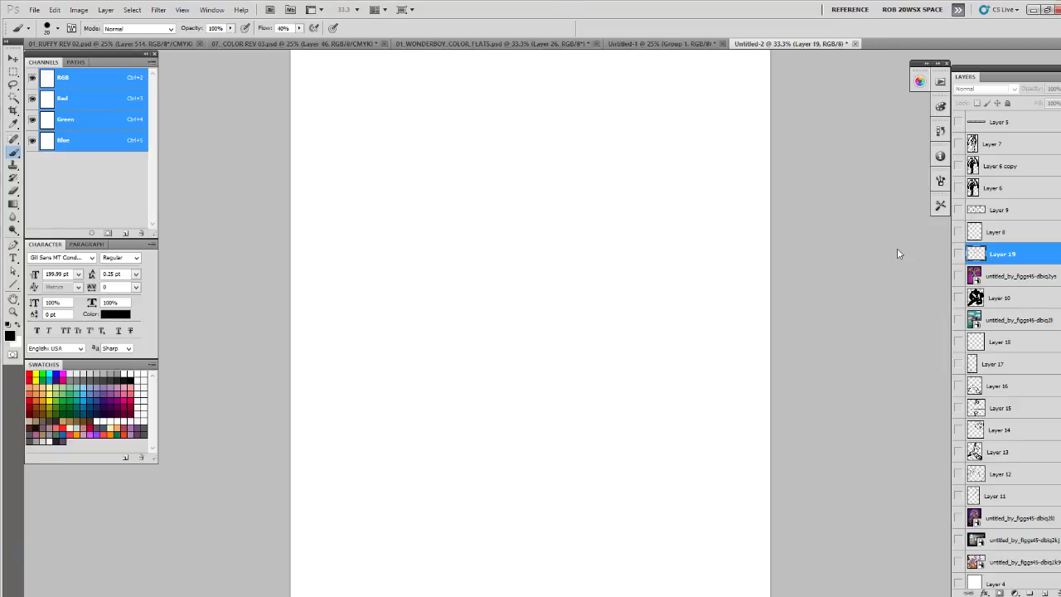
pyautogui.click(959, 298)
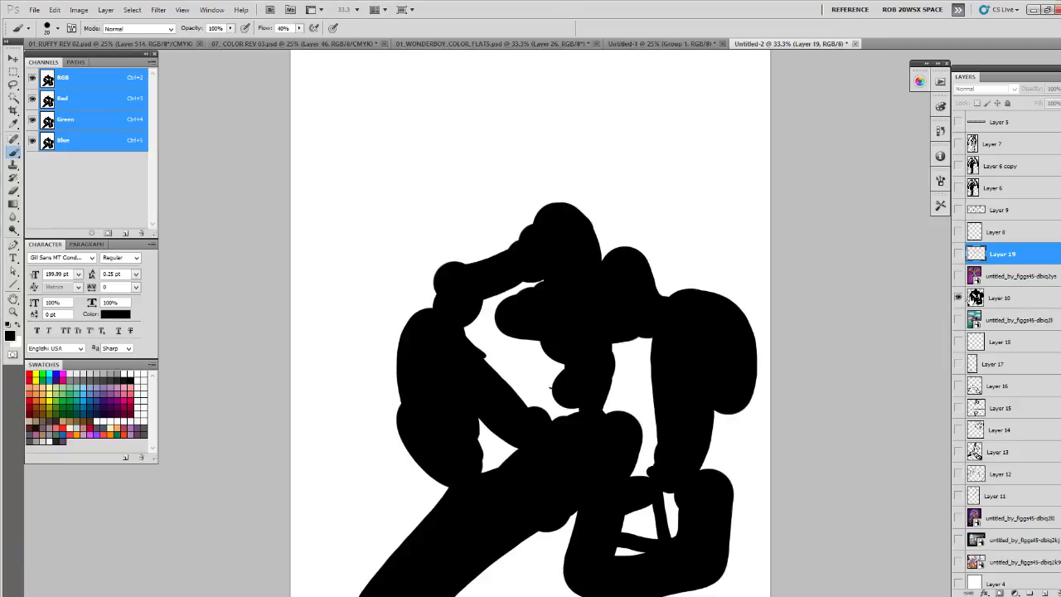
pyautogui.click(958, 298)
pyautogui.press('z')
pyautogui.keyDown('alt'); pyautogui.click(737, 362); pyautogui.keyUp('alt')
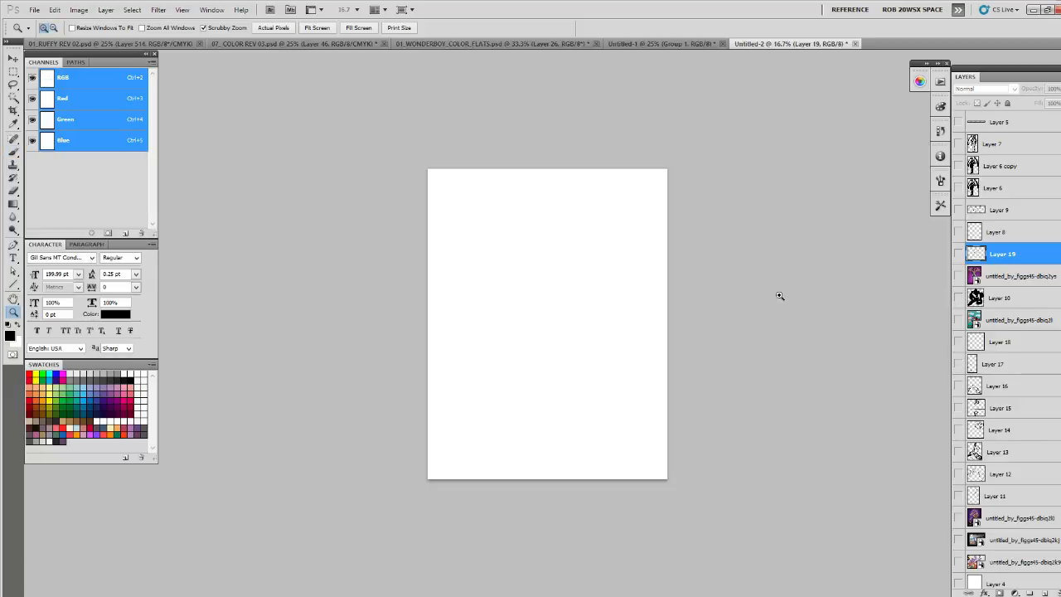
pyautogui.click(959, 452)
pyautogui.click(959, 452)
# - Show the purple creature artwork with the Big Drank cup and add a new layer above Layer 16
pyautogui.click(960, 562)
pyautogui.click(1049, 386)
pyautogui.click(612, 368)
pyautogui.press('b')
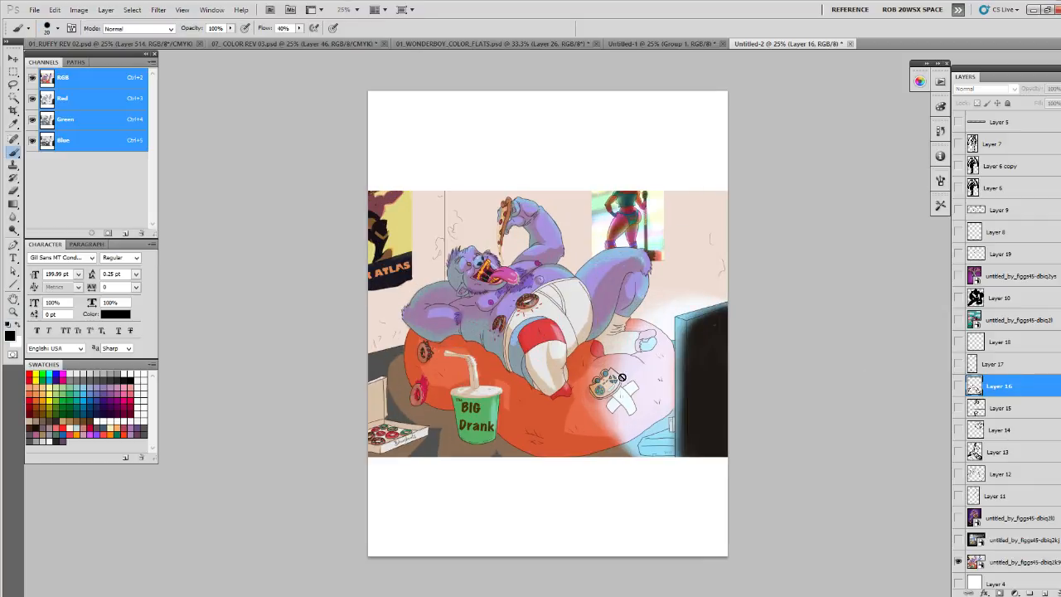
pyautogui.hotkey('ctrl', 'shift', 'alt', 'n')
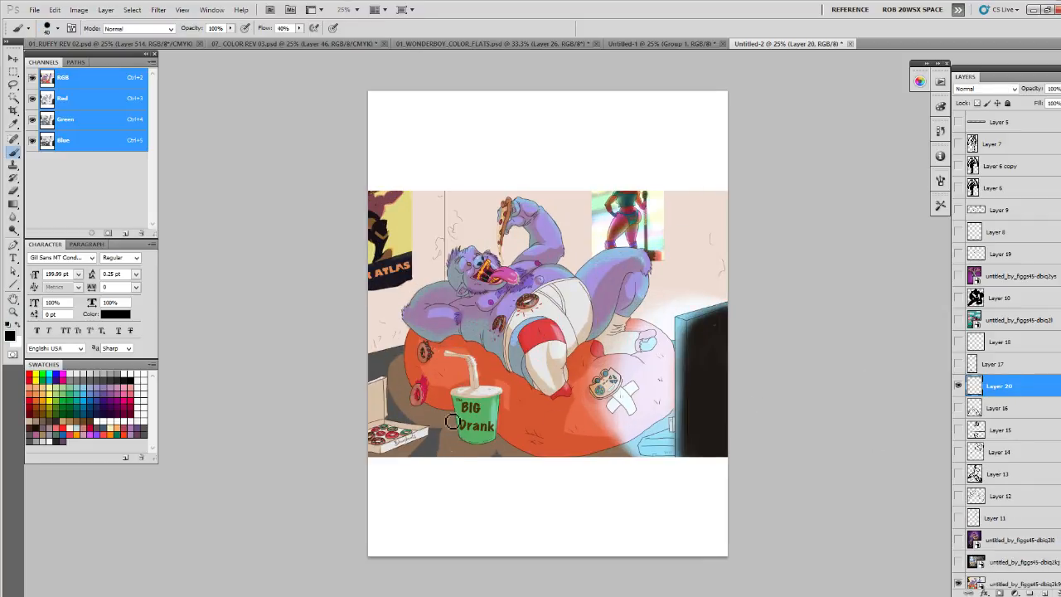
# - Draw the room's vertical wall corner and the two floor edges running from its base behind the creature
pyautogui.moveTo(448, 202)
pyautogui.mouseDown()
pyautogui.moveTo(455, 340)
pyautogui.moveTo(452, 330)
pyautogui.moveTo(436, 351)
pyautogui.moveTo(449, 338)
pyautogui.moveTo(388, 357)
pyautogui.mouseUp()
pyautogui.moveTo(449, 335); pyautogui.dragTo(728, 411)
pyautogui.hotkey('ctrl', 'z')
pyautogui.moveTo(449, 335); pyautogui.dragTo(728, 351)
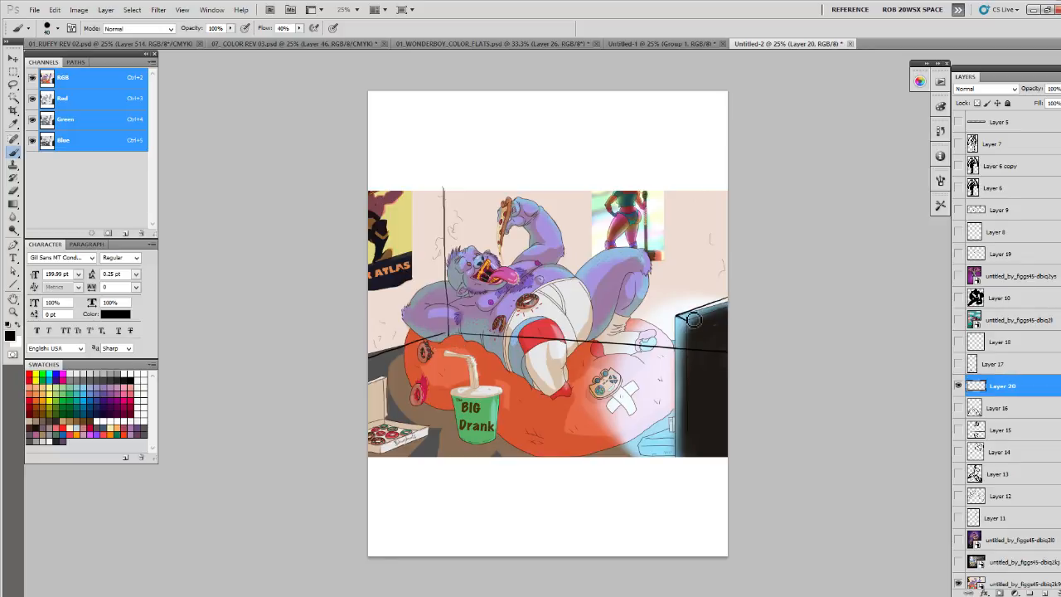
# - Outline the television's top and side edges and draw a curve beneath the orange beanbag
pyautogui.moveTo(687, 318); pyautogui.dragTo(738, 304)
pyautogui.moveTo(676, 315); pyautogui.dragTo(682, 462)
pyautogui.moveTo(685, 346)
pyautogui.mouseDown()
pyautogui.moveTo(690, 482)
pyautogui.moveTo(539, 466)
pyautogui.mouseUp()
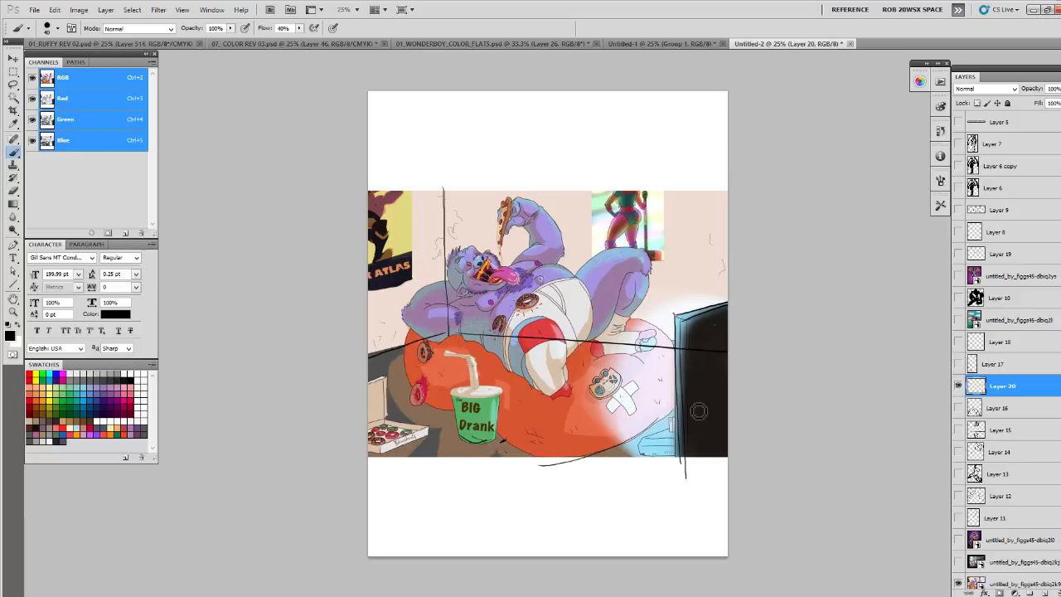
# - Compare the creature artwork with and without the perspective lines, leaving the lines hidden
pyautogui.click(959, 386)
pyautogui.click(958, 387)
pyautogui.click(959, 386)
# - Scale the creature artwork down to about two thirds of its size and move it to the upper part of the page
pyautogui.scroll(-3, 987, 497)
pyautogui.click(989, 504)
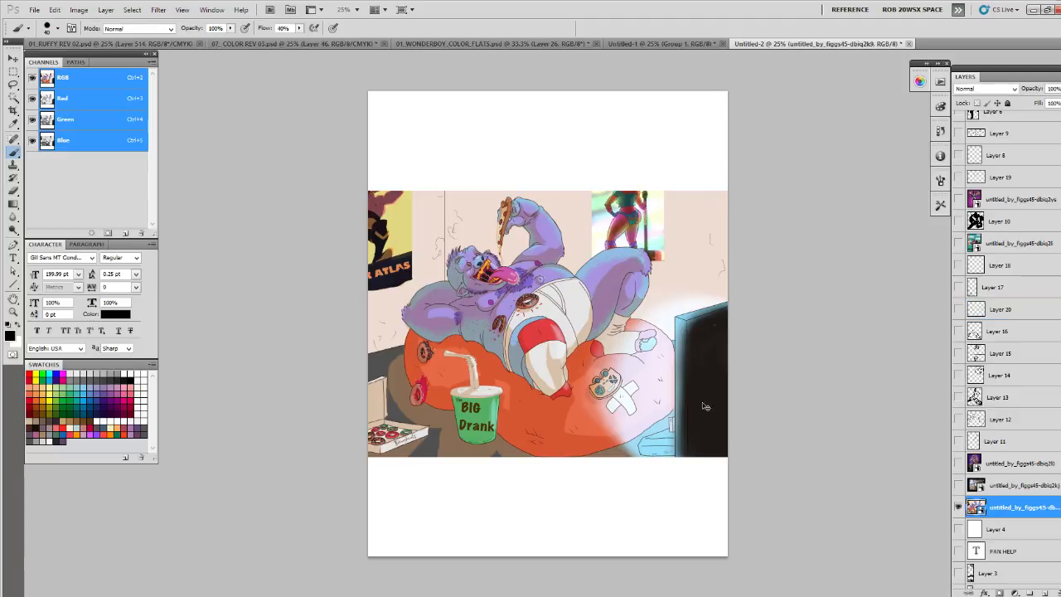
pyautogui.hotkey('ctrl', 't')
pyautogui.moveTo(733, 461); pyautogui.dragTo(675, 412)
pyautogui.moveTo(633, 376); pyautogui.dragTo(627, 267)
pyautogui.press('Return')
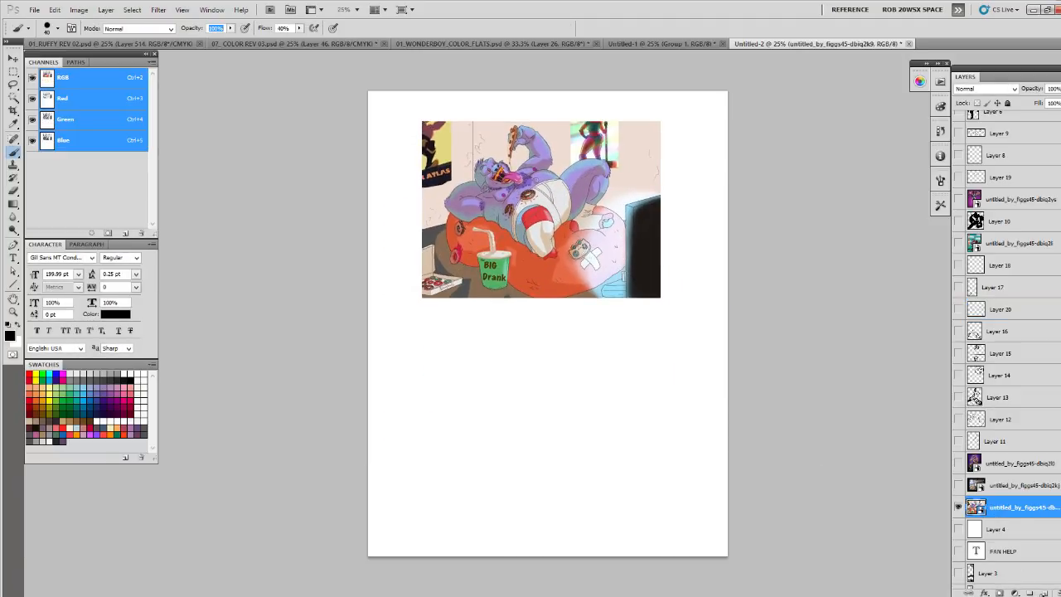
# - On a new layer, draw a black-outlined rectangular frame in the empty area below the creature artwork
pyautogui.click(1045, 593)
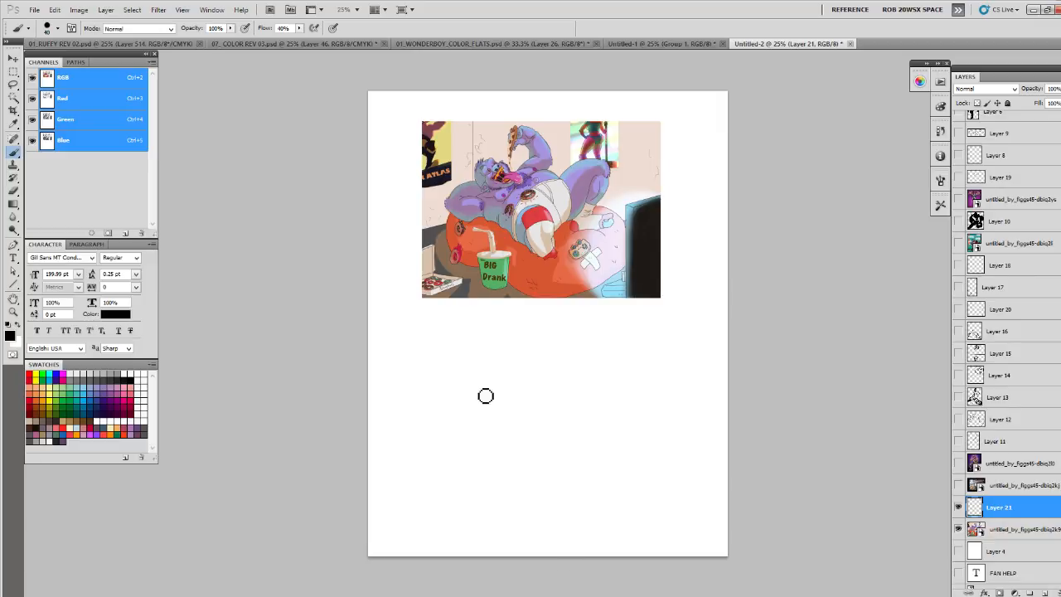
pyautogui.press('m')
pyautogui.moveTo(414, 331); pyautogui.dragTo(677, 489)
pyautogui.click(54, 9)
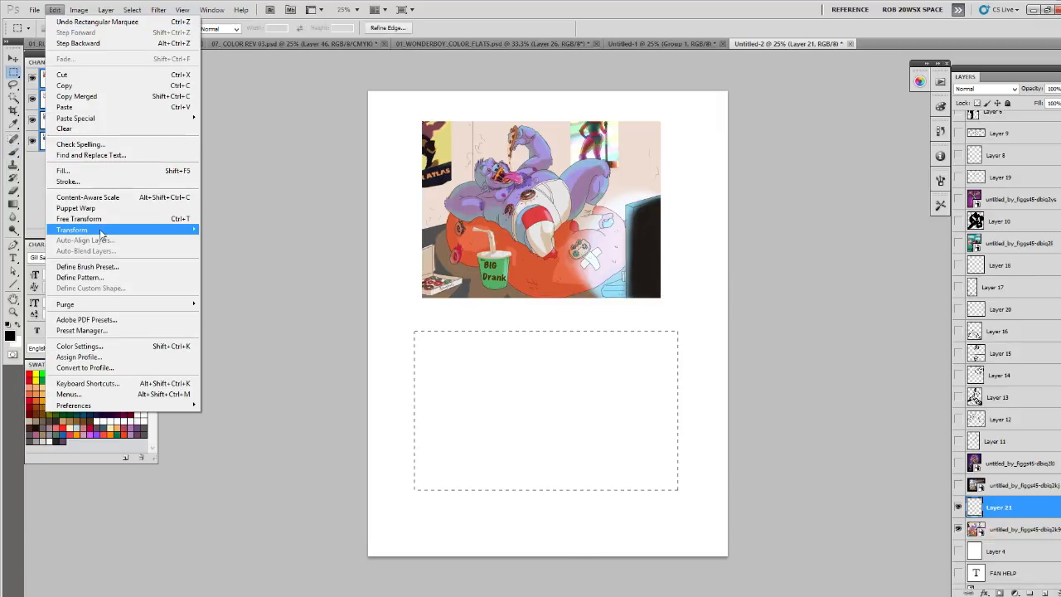
pyautogui.click(83, 182)
pyautogui.press('Return')
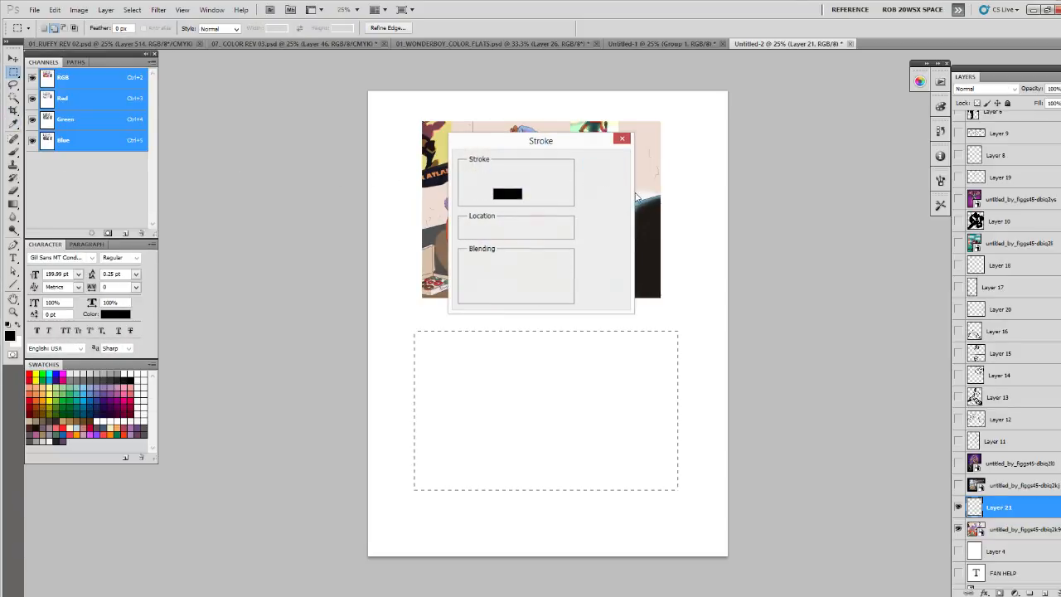
# - On another new layer, sketch slanted ground lines, a low beanbag mound and a small round shape inside the deselected frame
pyautogui.click(1046, 593)
pyautogui.hotkey('ctrl', 'd')
pyautogui.press('b')
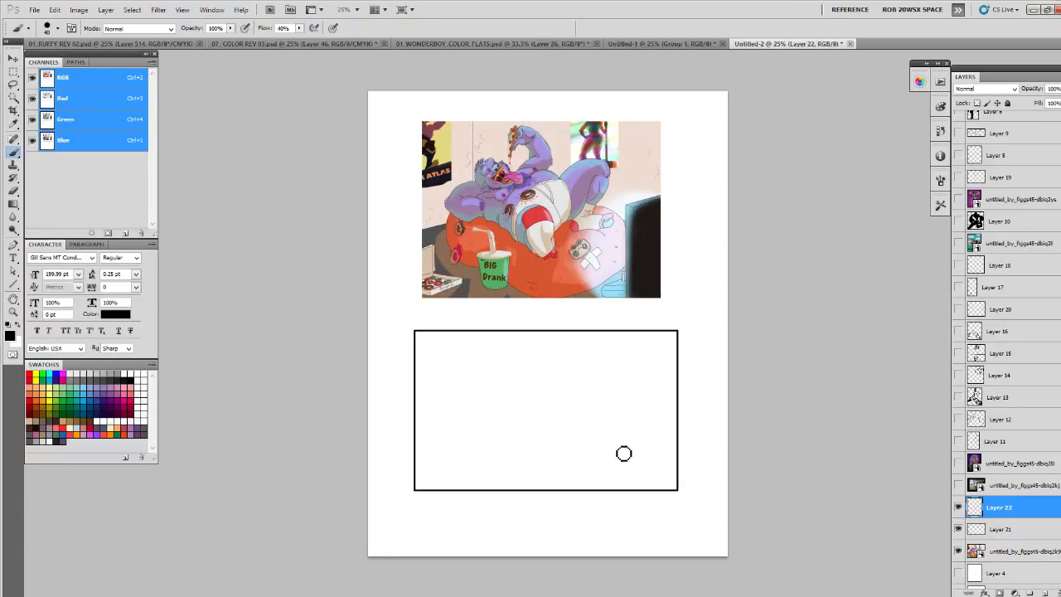
pyautogui.moveTo(457, 477); pyautogui.dragTo(673, 448)
pyautogui.moveTo(389, 487); pyautogui.dragTo(658, 457)
pyautogui.moveTo(497, 450)
pyautogui.mouseDown()
pyautogui.moveTo(632, 418)
pyautogui.moveTo(514, 430)
pyautogui.moveTo(667, 429)
pyautogui.mouseUp()
pyautogui.moveTo(521, 413); pyautogui.dragTo(498, 464)
pyautogui.moveTo(581, 412)
pyautogui.mouseDown()
pyautogui.moveTo(620, 404)
pyautogui.moveTo(618, 370)
pyautogui.mouseUp()
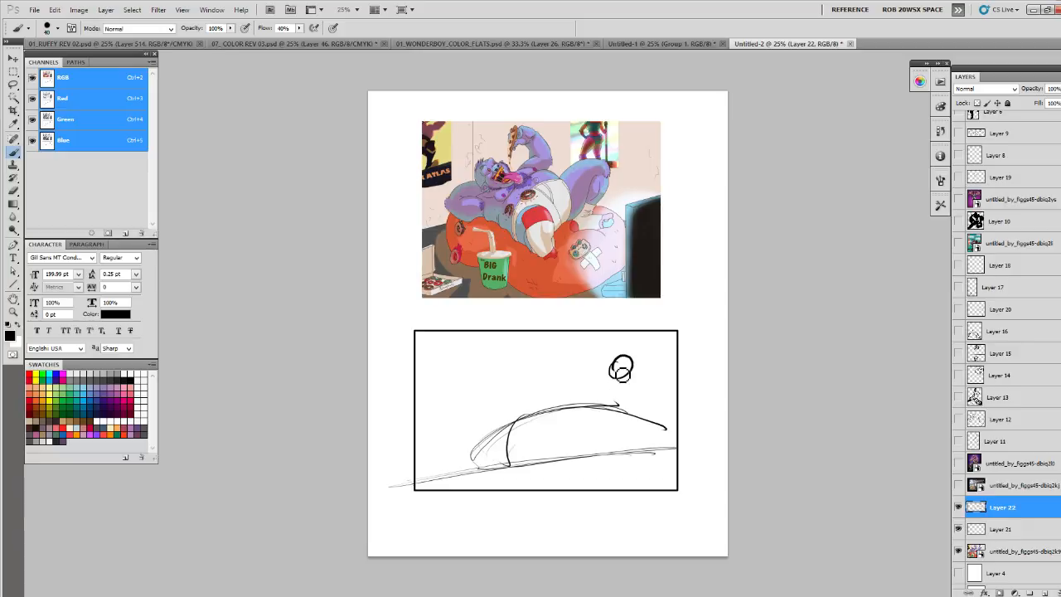
# - Rough in the creature's reclining body and limbs over the beanbag mound in the low-angle thumbnail
pyautogui.moveTo(524, 402)
pyautogui.mouseDown()
pyautogui.moveTo(538, 381)
pyautogui.moveTo(635, 379)
pyautogui.mouseUp()
pyautogui.moveTo(572, 363)
pyautogui.mouseDown()
pyautogui.moveTo(535, 401)
pyautogui.moveTo(553, 374)
pyautogui.moveTo(539, 380)
pyautogui.moveTo(592, 366)
pyautogui.moveTo(597, 374)
pyautogui.moveTo(486, 397)
pyautogui.moveTo(491, 371)
pyautogui.moveTo(514, 420)
pyautogui.moveTo(489, 359)
pyautogui.mouseUp()
pyautogui.moveTo(612, 359)
pyautogui.mouseDown()
pyautogui.moveTo(623, 419)
pyautogui.moveTo(602, 358)
pyautogui.mouseUp()
pyautogui.moveTo(572, 360)
pyautogui.mouseDown()
pyautogui.moveTo(577, 343)
pyautogui.moveTo(597, 350)
pyautogui.moveTo(569, 356)
pyautogui.moveTo(581, 367)
pyautogui.moveTo(625, 352)
pyautogui.moveTo(618, 426)
pyautogui.mouseUp()
pyautogui.moveTo(606, 365); pyautogui.dragTo(614, 414)
pyautogui.moveTo(526, 417); pyautogui.dragTo(512, 466)
# - Reinforce the thumbnail's ground lines, add small props beside the beanbag, and hide this first sketch layer
pyautogui.moveTo(465, 472); pyautogui.dragTo(658, 446)
pyautogui.moveTo(564, 463); pyautogui.dragTo(423, 482)
pyautogui.moveTo(423, 486); pyautogui.dragTo(692, 457)
pyautogui.moveTo(433, 467)
pyautogui.mouseDown()
pyautogui.moveTo(447, 427)
pyautogui.moveTo(472, 449)
pyautogui.mouseUp()
pyautogui.click(446, 416)
pyautogui.click(451, 402)
pyautogui.click(960, 507)
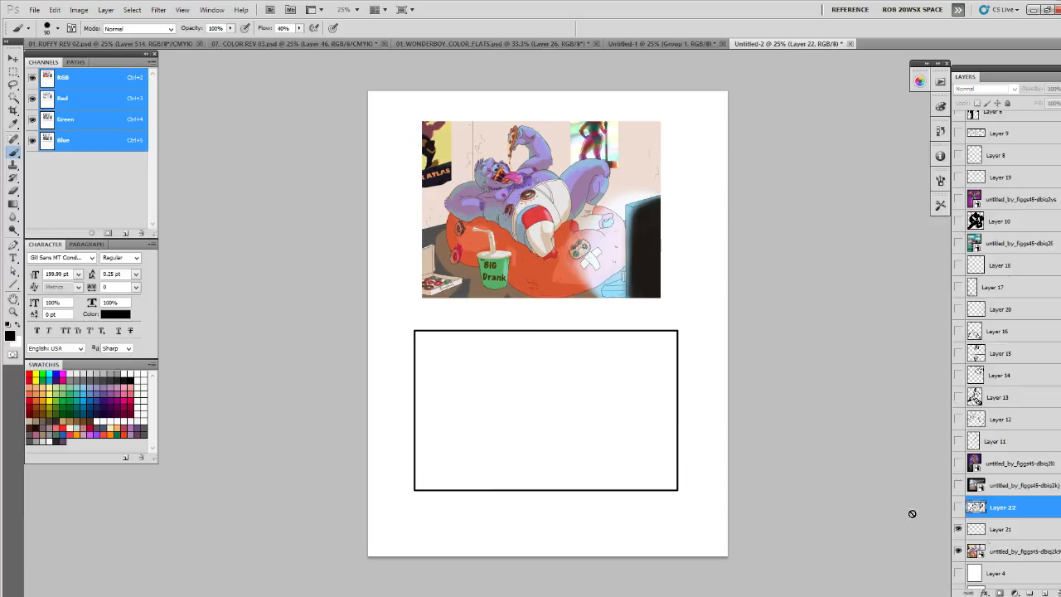
# - On a new layer, sketch a high-angle thumbnail with a boxed floor, oval beanbag, figure and dark television, and hide it
pyautogui.click(1047, 593)
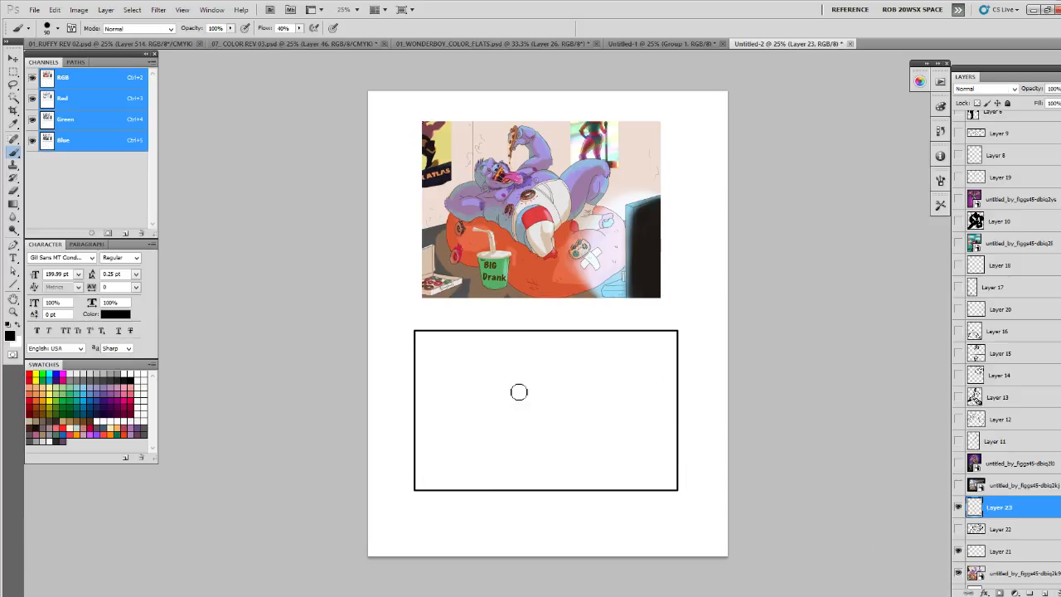
pyautogui.moveTo(406, 450); pyautogui.dragTo(539, 336)
pyautogui.moveTo(454, 358); pyautogui.dragTo(627, 388)
pyautogui.moveTo(433, 431); pyautogui.dragTo(565, 469)
pyautogui.moveTo(632, 401); pyautogui.dragTo(593, 456)
pyautogui.moveTo(572, 406)
pyautogui.mouseDown()
pyautogui.moveTo(540, 380)
pyautogui.moveTo(549, 430)
pyautogui.mouseUp()
pyautogui.moveTo(525, 389)
pyautogui.mouseDown()
pyautogui.moveTo(555, 393)
pyautogui.moveTo(540, 402)
pyautogui.moveTo(577, 393)
pyautogui.moveTo(544, 408)
pyautogui.moveTo(514, 391)
pyautogui.moveTo(526, 394)
pyautogui.moveTo(490, 432)
pyautogui.moveTo(494, 401)
pyautogui.moveTo(441, 428)
pyautogui.moveTo(440, 447)
pyautogui.moveTo(452, 461)
pyautogui.moveTo(576, 490)
pyautogui.moveTo(585, 502)
pyautogui.moveTo(628, 440)
pyautogui.moveTo(576, 474)
pyautogui.moveTo(624, 427)
pyautogui.moveTo(566, 437)
pyautogui.moveTo(610, 381)
pyautogui.moveTo(590, 408)
pyautogui.moveTo(615, 394)
pyautogui.moveTo(597, 413)
pyautogui.moveTo(602, 425)
pyautogui.moveTo(585, 419)
pyautogui.moveTo(613, 376)
pyautogui.moveTo(615, 418)
pyautogui.moveTo(613, 402)
pyautogui.moveTo(579, 388)
pyautogui.mouseUp()
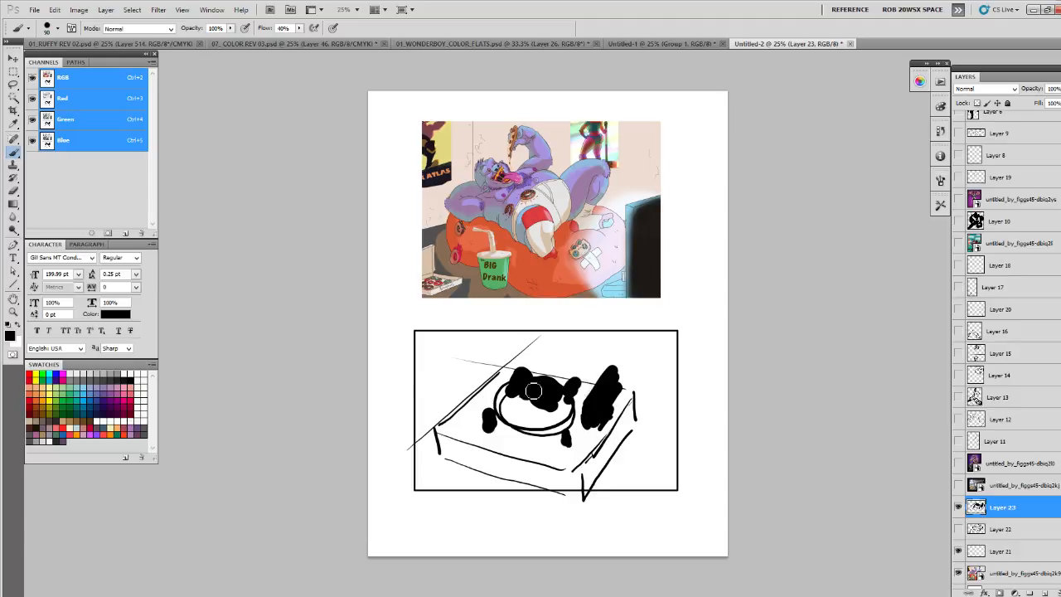
pyautogui.click(960, 507)
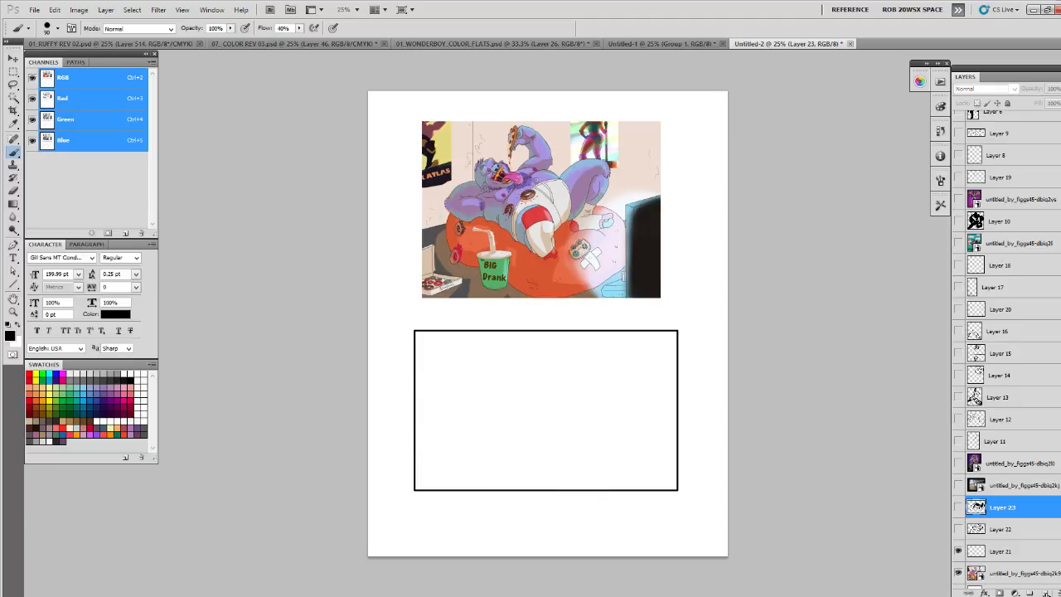
# - On a new layer, draw sweeping curved perspective guidelines fanning out from the frame's left edge
pyautogui.click(1047, 594)
pyautogui.moveTo(406, 448)
pyautogui.mouseDown()
pyautogui.moveTo(709, 413)
pyautogui.moveTo(559, 368)
pyautogui.moveTo(651, 336)
pyautogui.mouseUp()
pyautogui.moveTo(418, 416); pyautogui.dragTo(543, 332)
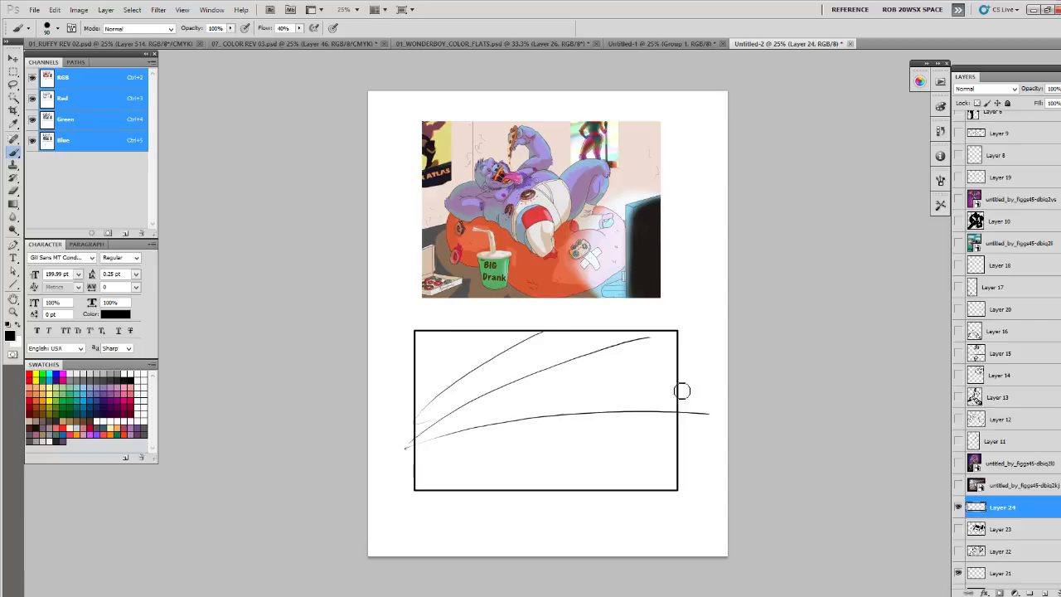
pyautogui.moveTo(410, 439)
pyautogui.mouseDown()
pyautogui.moveTo(614, 460)
pyautogui.moveTo(585, 500)
pyautogui.moveTo(604, 495)
pyautogui.mouseUp()
# - Sketch the beanbag, the creature's bulky body and the foreground props along the curved perspective guidelines
pyautogui.moveTo(459, 420)
pyautogui.mouseDown()
pyautogui.moveTo(463, 461)
pyautogui.moveTo(457, 429)
pyautogui.moveTo(630, 445)
pyautogui.moveTo(526, 397)
pyautogui.mouseUp()
pyautogui.moveTo(462, 440)
pyautogui.mouseDown()
pyautogui.moveTo(451, 438)
pyautogui.moveTo(612, 371)
pyautogui.mouseUp()
pyautogui.moveTo(540, 384)
pyautogui.mouseDown()
pyautogui.moveTo(588, 377)
pyautogui.moveTo(652, 387)
pyautogui.moveTo(547, 490)
pyautogui.moveTo(541, 399)
pyautogui.moveTo(494, 405)
pyautogui.moveTo(446, 451)
pyautogui.moveTo(552, 385)
pyautogui.moveTo(498, 452)
pyautogui.moveTo(599, 381)
pyautogui.moveTo(476, 432)
pyautogui.moveTo(505, 400)
pyautogui.moveTo(477, 403)
pyautogui.moveTo(493, 423)
pyautogui.moveTo(542, 420)
pyautogui.moveTo(554, 451)
pyautogui.moveTo(522, 452)
pyautogui.moveTo(534, 400)
pyautogui.moveTo(543, 420)
pyautogui.moveTo(555, 413)
pyautogui.moveTo(570, 407)
pyautogui.moveTo(561, 376)
pyautogui.moveTo(616, 360)
pyautogui.moveTo(565, 395)
pyautogui.mouseUp()
pyautogui.moveTo(448, 447)
pyautogui.mouseDown()
pyautogui.moveTo(563, 498)
pyautogui.moveTo(653, 416)
pyautogui.mouseUp()
pyautogui.moveTo(632, 425)
pyautogui.mouseDown()
pyautogui.moveTo(587, 440)
pyautogui.moveTo(575, 492)
pyautogui.mouseUp()
pyautogui.moveTo(667, 368)
pyautogui.mouseDown()
pyautogui.moveTo(678, 349)
pyautogui.moveTo(476, 489)
pyautogui.mouseUp()
pyautogui.moveTo(447, 448)
pyautogui.mouseDown()
pyautogui.moveTo(444, 486)
pyautogui.moveTo(419, 462)
pyautogui.moveTo(425, 477)
pyautogui.moveTo(452, 497)
pyautogui.mouseUp()
pyautogui.moveTo(398, 454)
pyautogui.mouseDown()
pyautogui.moveTo(531, 535)
pyautogui.moveTo(509, 503)
pyautogui.mouseUp()
# - Block in a large black television shape extending past the frame's right edge, and hide this third thumbnail layer
pyautogui.moveTo(673, 352)
pyautogui.mouseDown()
pyautogui.moveTo(694, 380)
pyautogui.moveTo(670, 358)
pyautogui.moveTo(685, 385)
pyautogui.moveTo(698, 326)
pyautogui.moveTo(647, 375)
pyautogui.moveTo(658, 444)
pyautogui.moveTo(653, 399)
pyautogui.moveTo(662, 414)
pyautogui.moveTo(664, 364)
pyautogui.moveTo(698, 306)
pyautogui.mouseUp()
pyautogui.moveTo(706, 367)
pyautogui.mouseDown()
pyautogui.moveTo(692, 299)
pyautogui.moveTo(691, 325)
pyautogui.moveTo(635, 387)
pyautogui.moveTo(678, 345)
pyautogui.moveTo(690, 292)
pyautogui.moveTo(646, 374)
pyautogui.moveTo(644, 404)
pyautogui.moveTo(658, 468)
pyautogui.moveTo(713, 393)
pyautogui.moveTo(679, 439)
pyautogui.moveTo(704, 332)
pyautogui.moveTo(697, 326)
pyautogui.moveTo(653, 425)
pyautogui.moveTo(666, 468)
pyautogui.moveTo(704, 427)
pyautogui.moveTo(684, 453)
pyautogui.moveTo(699, 464)
pyautogui.moveTo(694, 480)
pyautogui.moveTo(683, 484)
pyautogui.moveTo(700, 461)
pyautogui.moveTo(671, 487)
pyautogui.moveTo(688, 492)
pyautogui.moveTo(713, 457)
pyautogui.mouseUp()
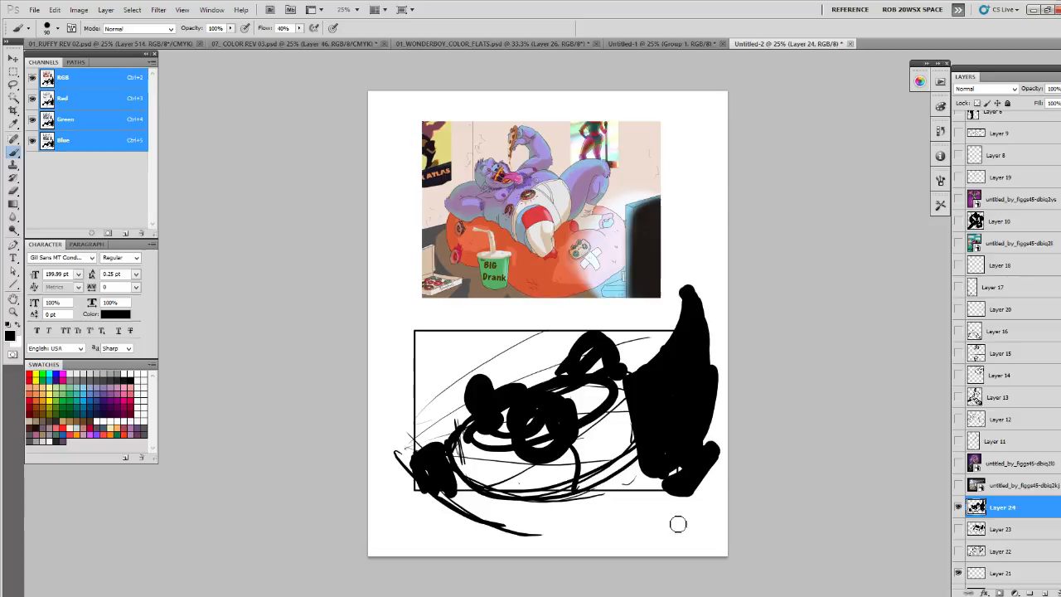
pyautogui.click(959, 507)
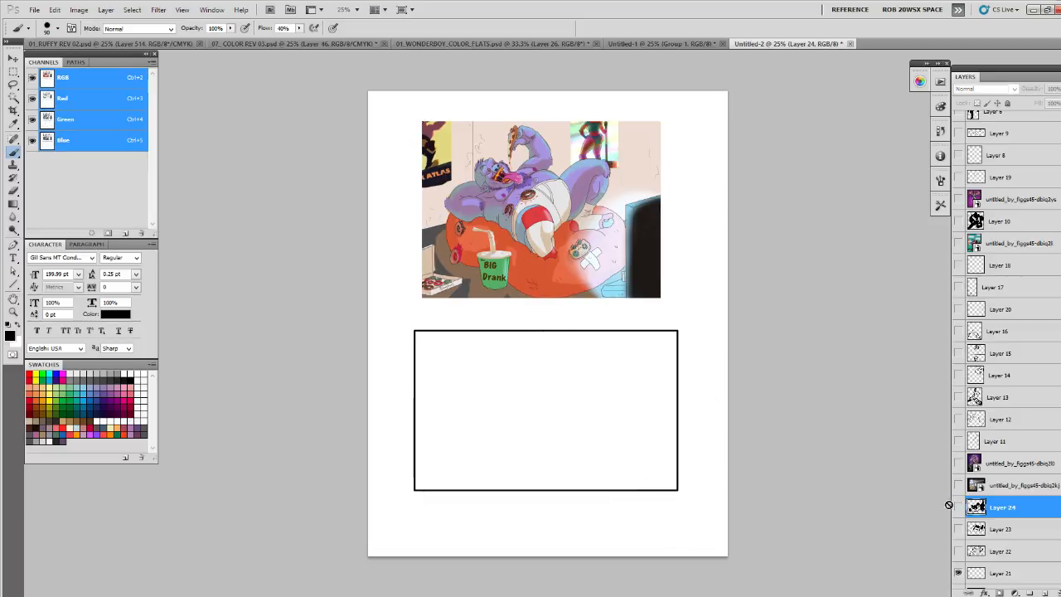
# - On a new layer, write 92 and 04 inside the frame with an arrow beneath and "12 yr." above
pyautogui.scroll(-5, 1007, 348)
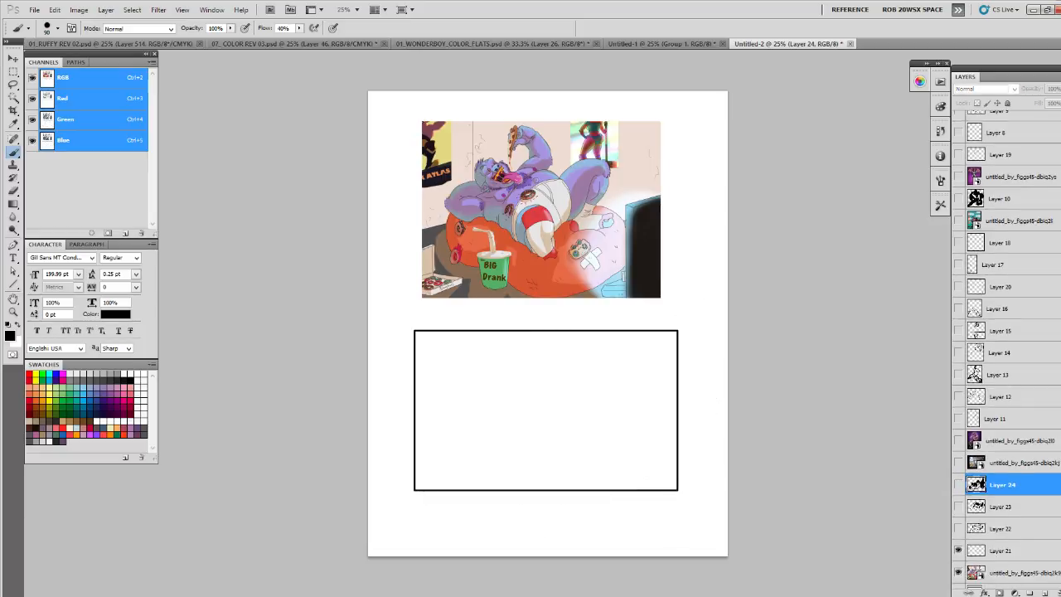
pyautogui.click(1046, 592)
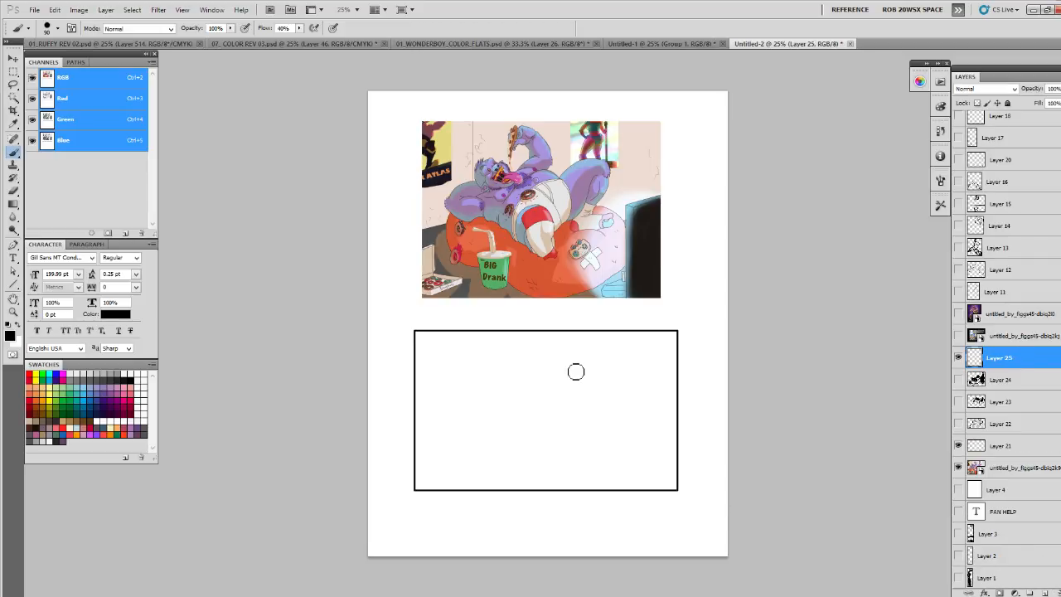
pyautogui.moveTo(577, 374); pyautogui.dragTo(590, 383)
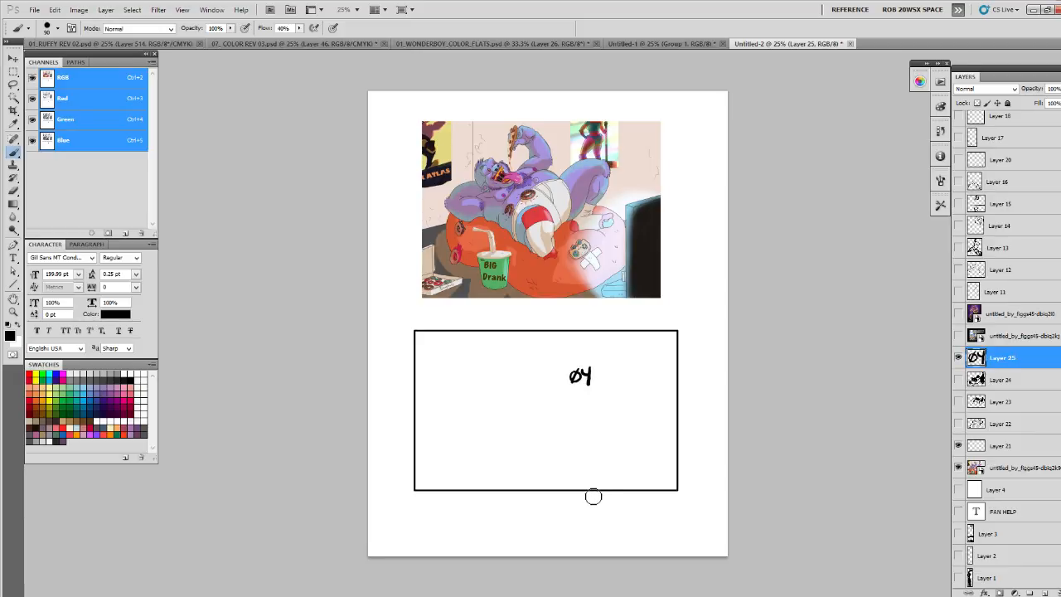
pyautogui.moveTo(503, 372); pyautogui.dragTo(514, 383)
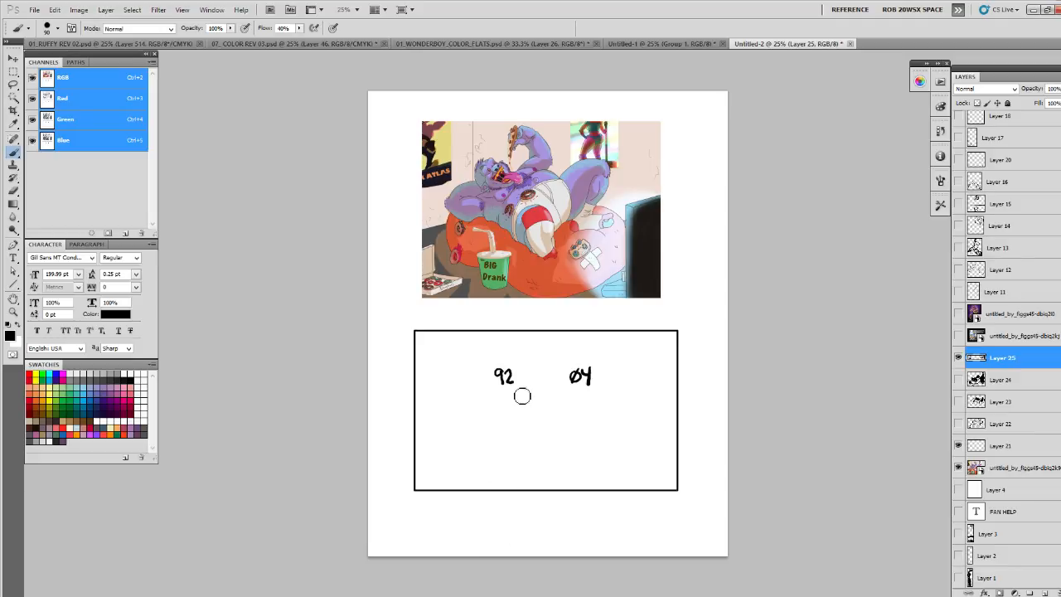
pyautogui.moveTo(526, 397); pyautogui.dragTo(553, 396)
pyautogui.moveTo(537, 345); pyautogui.dragTo(549, 357)
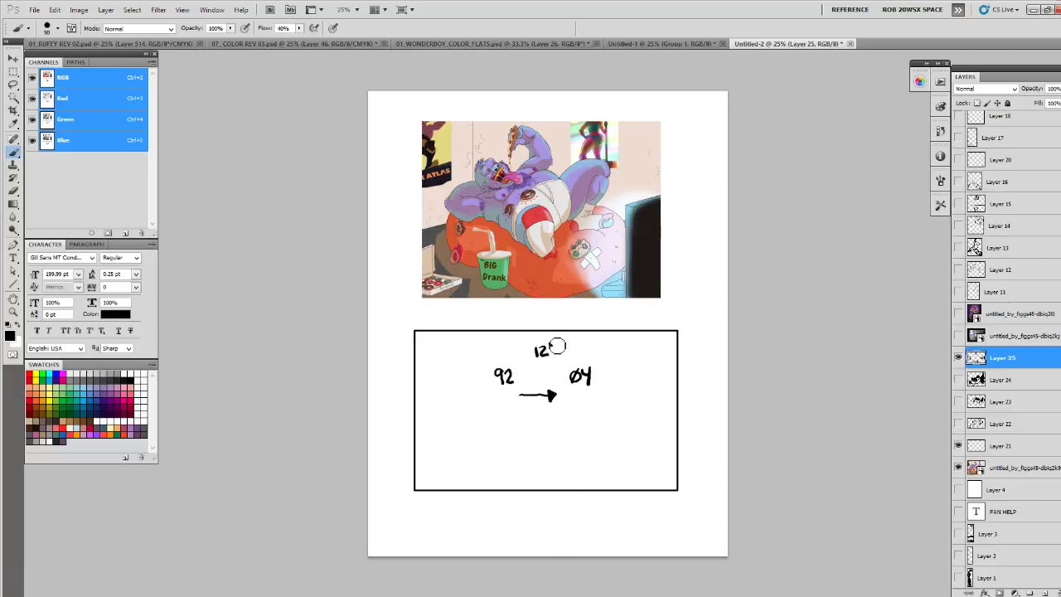
pyautogui.moveTo(560, 345); pyautogui.dragTo(565, 342)
# - Erase the "12 yr." note above the two numbers and write .5 in its place
pyautogui.press('e')
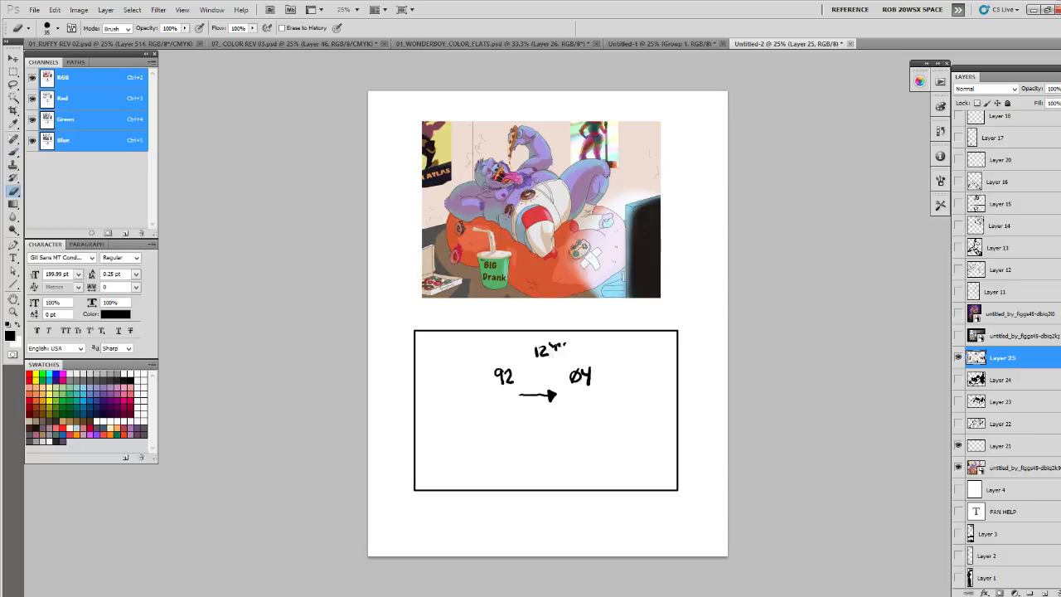
pyautogui.moveTo(540, 355)
pyautogui.mouseDown()
pyautogui.moveTo(564, 353)
pyautogui.moveTo(541, 356)
pyautogui.mouseUp()
pyautogui.press('b')
pyautogui.moveTo(547, 345); pyautogui.dragTo(558, 341)
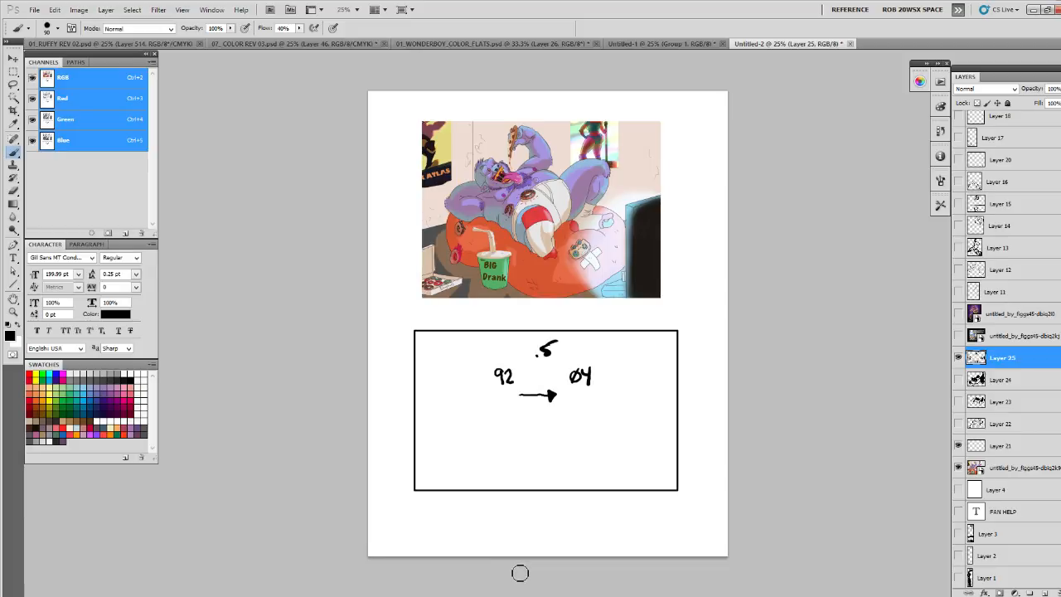
# - Hide the handwritten notes and the rectangular frame, and display and select the prison corridor artwork layer
pyautogui.click(958, 357)
pyautogui.click(957, 447)
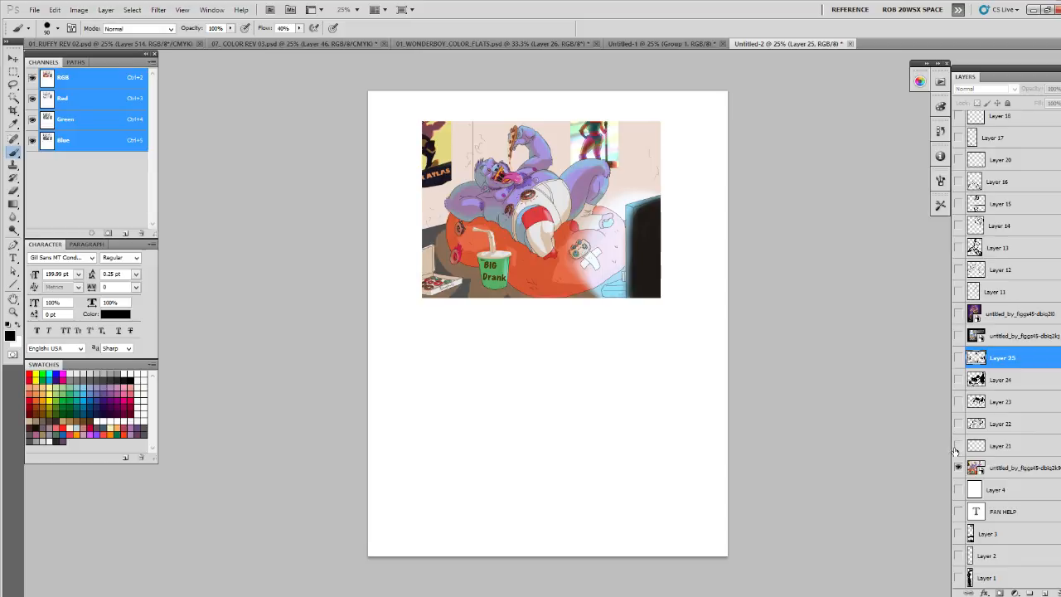
pyautogui.click(981, 466)
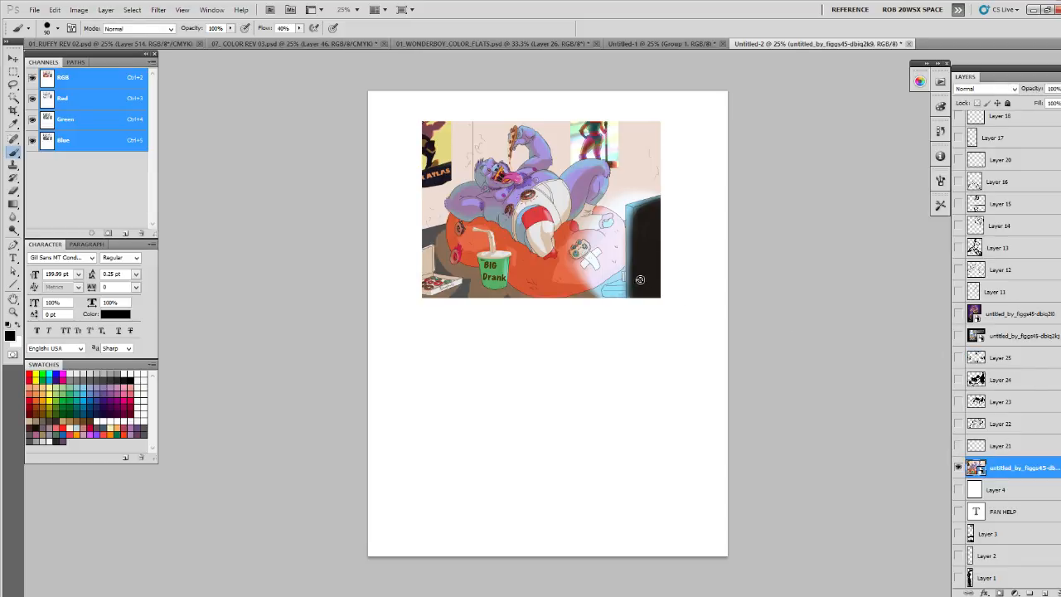
pyautogui.press('c')
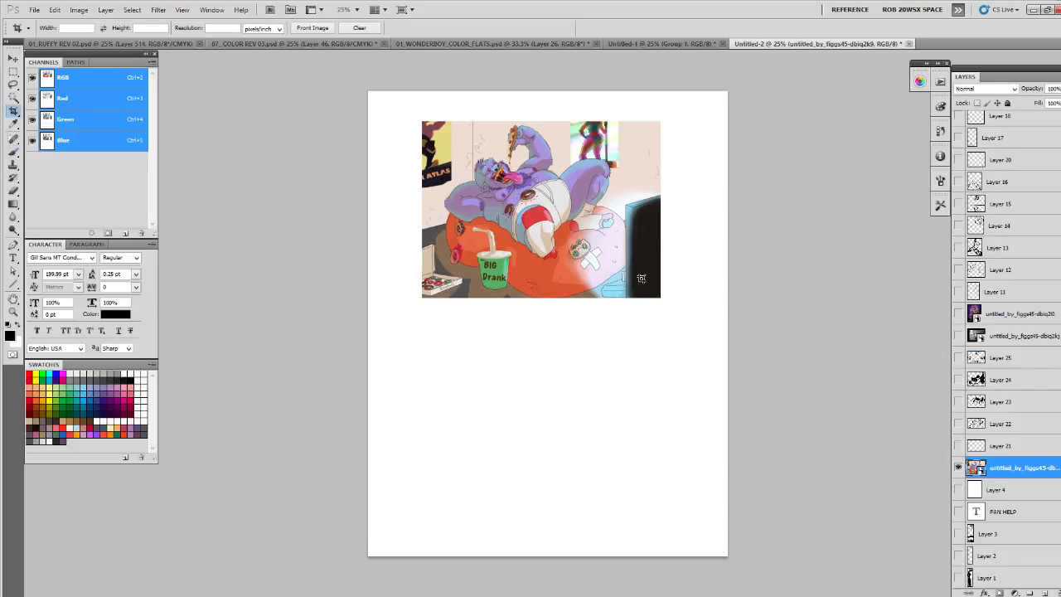
pyautogui.click(958, 334)
pyautogui.click(977, 336)
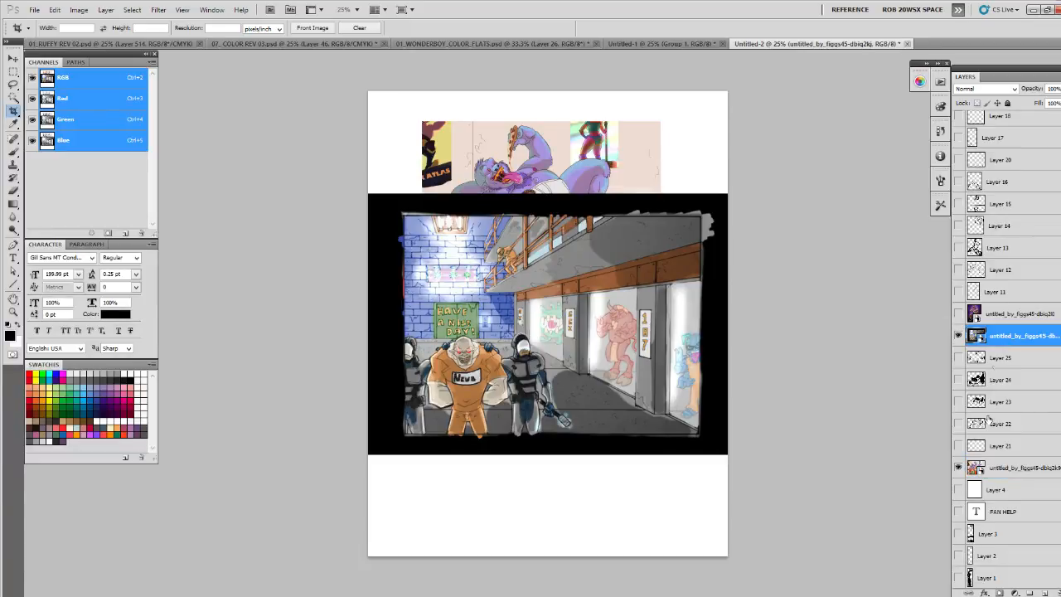
# - On a new layer, paint the front guard's missing lower legs in white below the prison picture's edge
pyautogui.click(1031, 593)
pyautogui.press('b')
pyautogui.scroll(1, 597, 408)
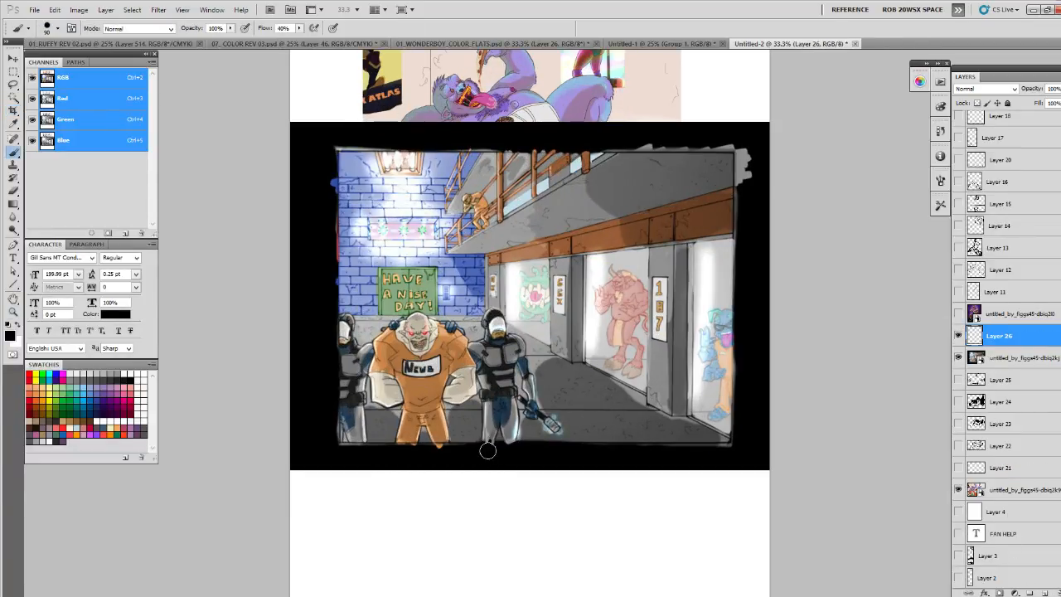
pyautogui.press('x')
pyautogui.moveTo(487, 439)
pyautogui.mouseDown()
pyautogui.moveTo(487, 464)
pyautogui.moveTo(507, 493)
pyautogui.mouseUp()
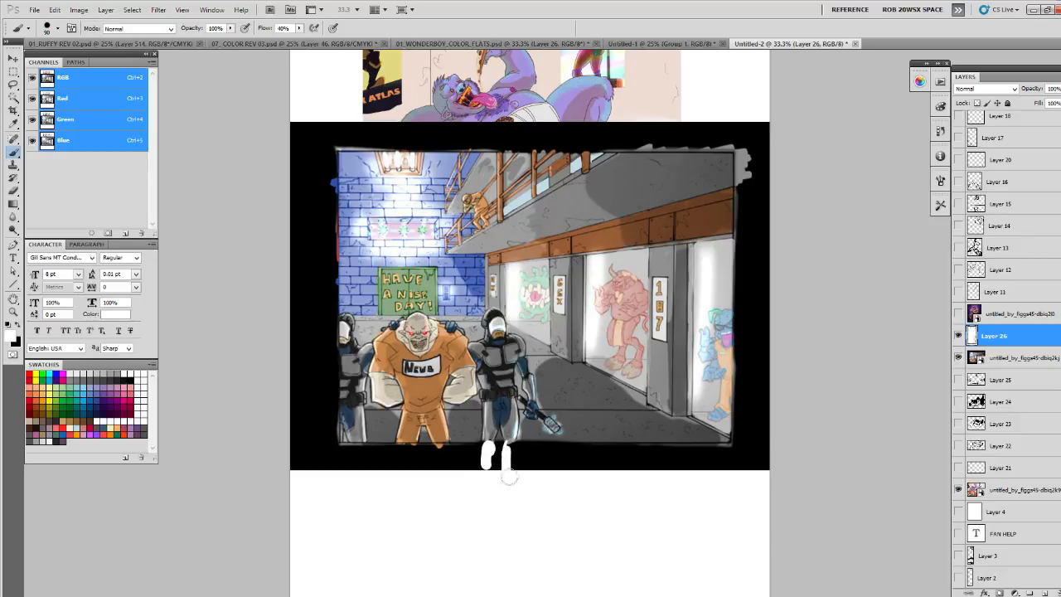
# - Draw white perspective lines over the prison floor, back wall and upper railing, and hide the sketch and artwork
pyautogui.click(535, 370)
pyautogui.keyDown('shift'); pyautogui.click(643, 452); pyautogui.keyUp('shift')
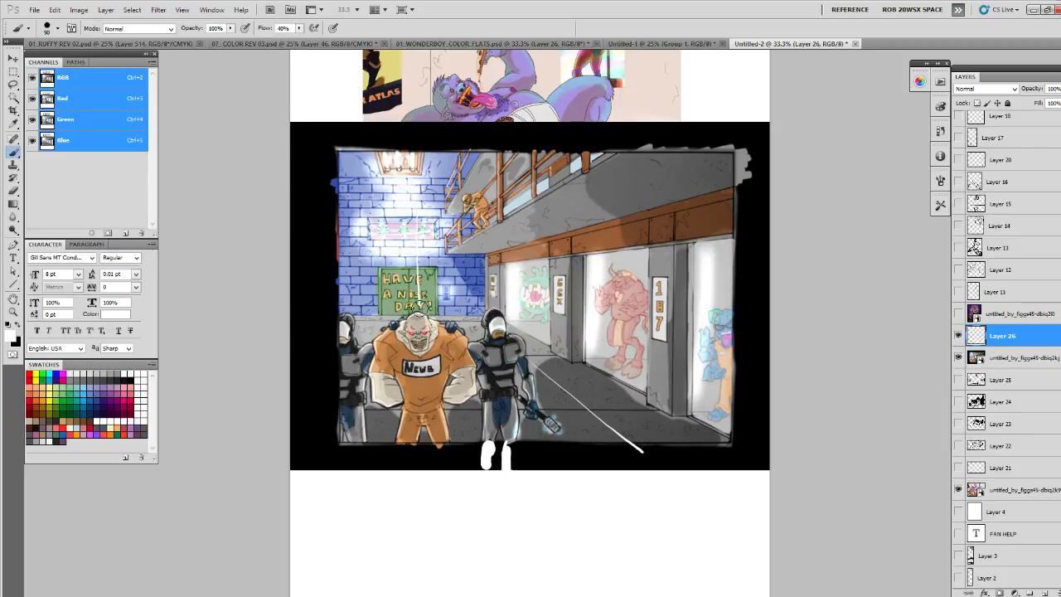
pyautogui.moveTo(493, 315)
pyautogui.mouseDown()
pyautogui.moveTo(351, 309)
pyautogui.moveTo(489, 261)
pyautogui.mouseUp()
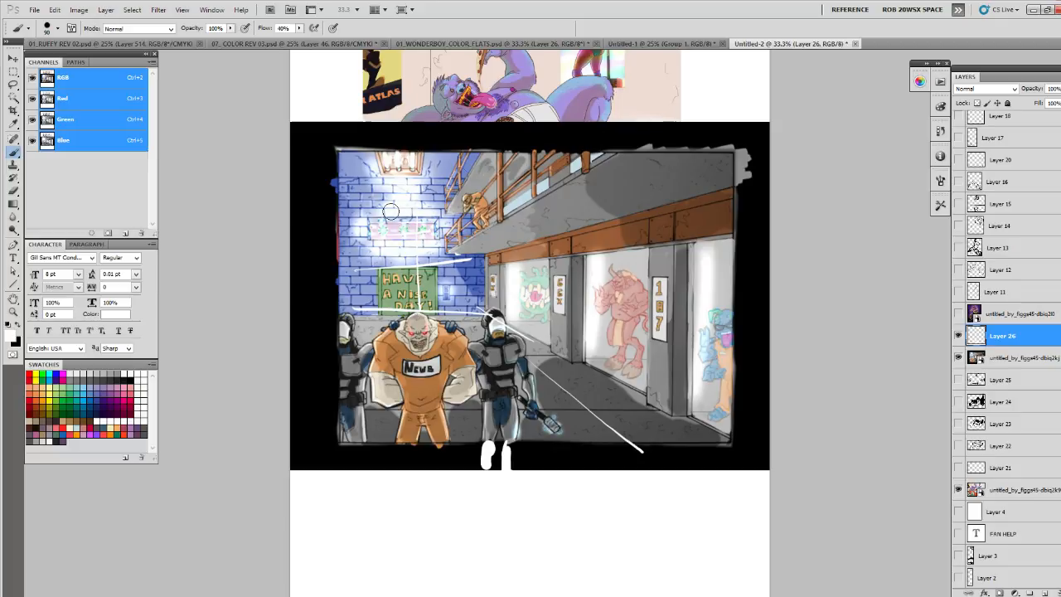
pyautogui.moveTo(424, 249); pyautogui.dragTo(454, 163)
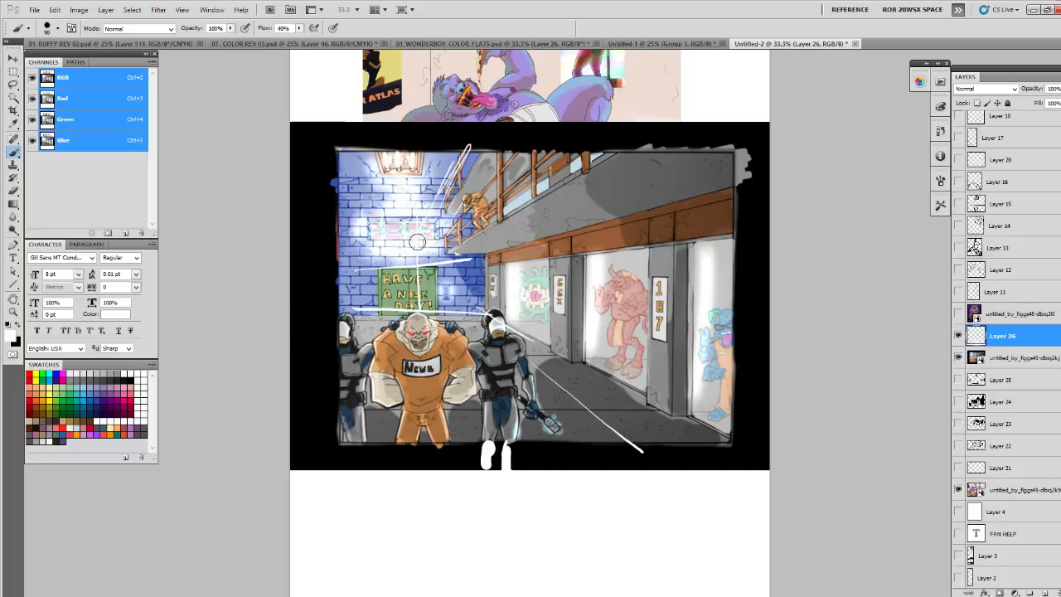
pyautogui.moveTo(457, 314); pyautogui.dragTo(341, 313)
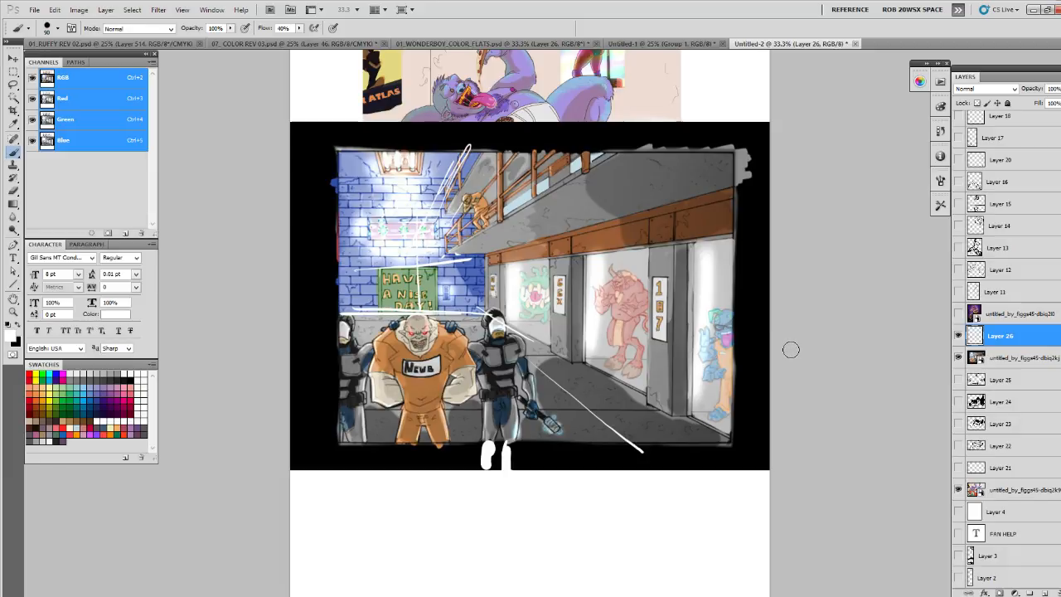
pyautogui.click(959, 358)
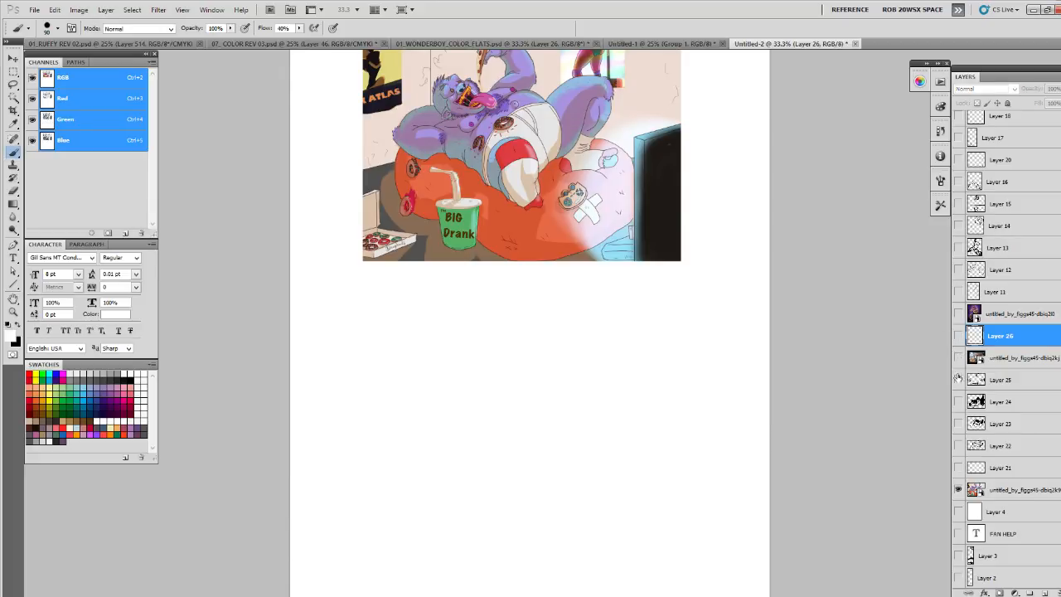
# - On a new layer, write 02 - 04 in black below the creature artwork, with a curly brace and short mark above
pyautogui.click(1046, 593)
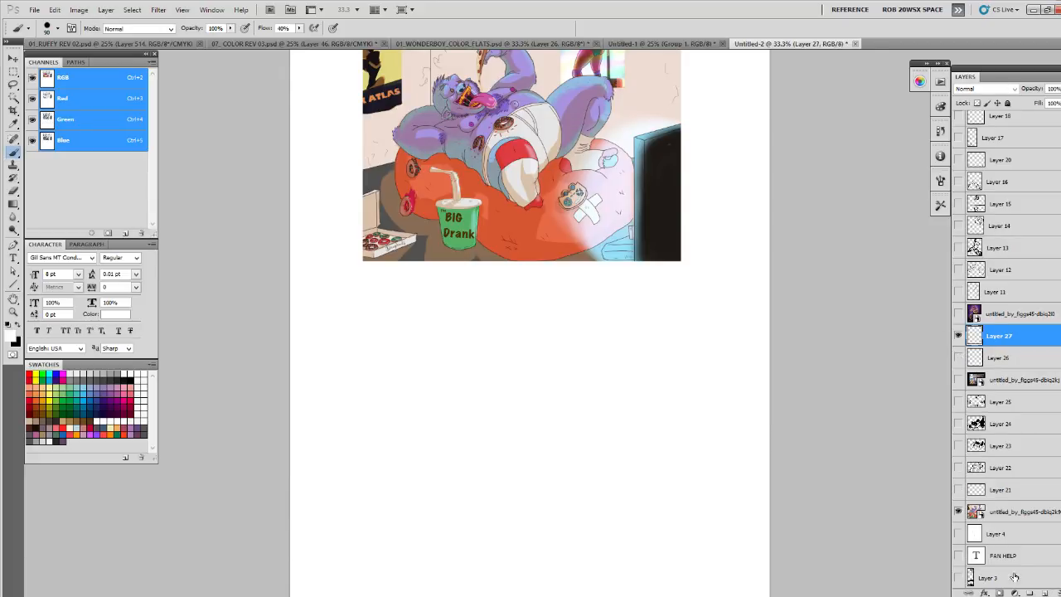
pyautogui.click(370, 332)
pyautogui.press('c')
pyautogui.press('x')
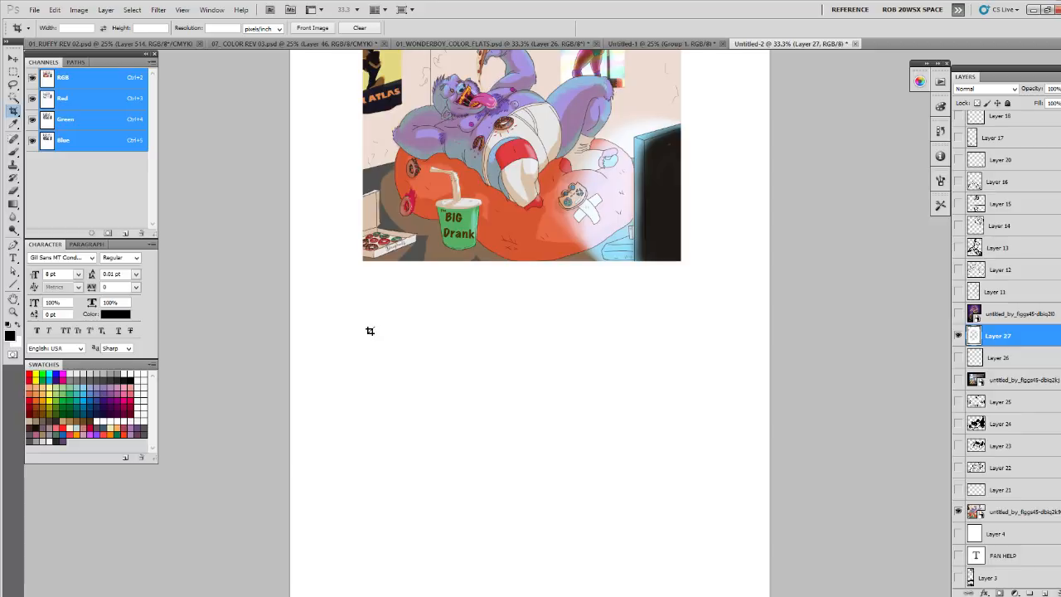
pyautogui.press('b')
pyautogui.moveTo(371, 332)
pyautogui.mouseDown()
pyautogui.moveTo(450, 331)
pyautogui.moveTo(452, 348)
pyautogui.mouseUp()
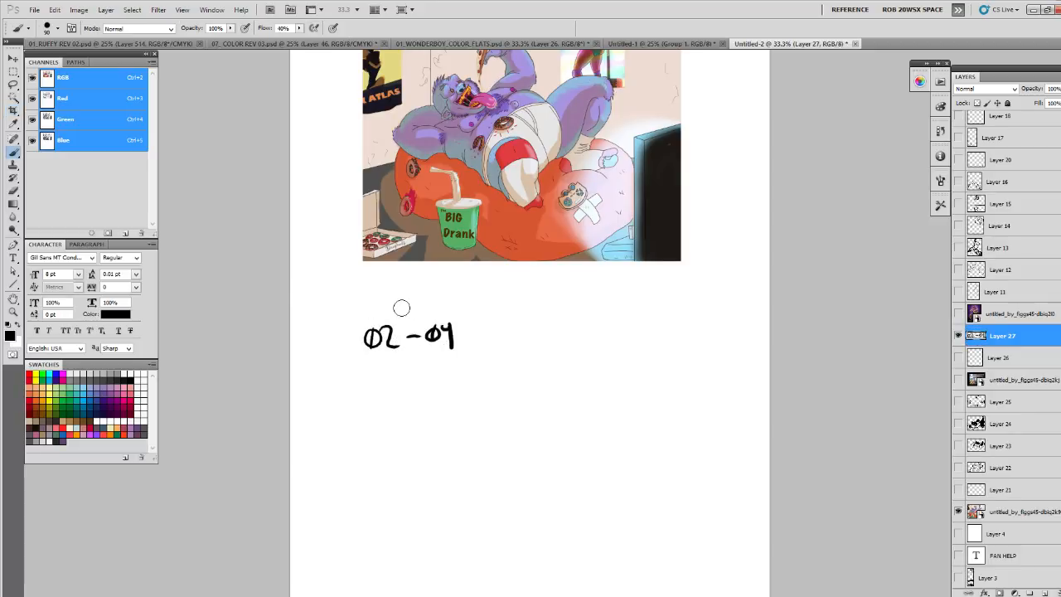
pyautogui.moveTo(366, 317)
pyautogui.mouseDown()
pyautogui.moveTo(408, 299)
pyautogui.moveTo(448, 312)
pyautogui.mouseUp()
pyautogui.click(408, 288)
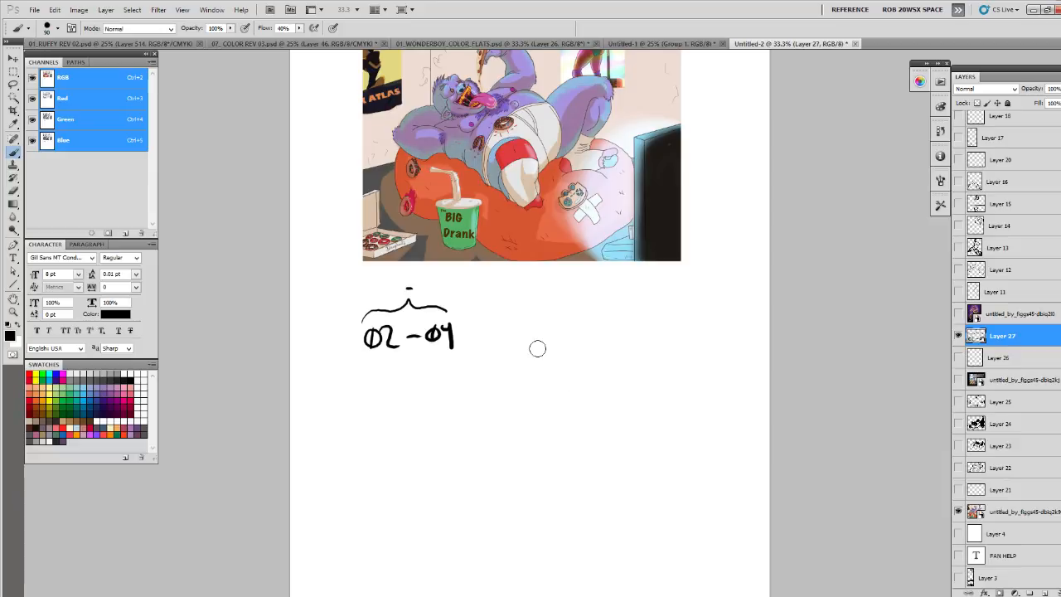
# - Sketch three small doodles beside the numbers: a solid black blob, a pointed round face and an E-like mark under a slanted line
pyautogui.moveTo(540, 339)
pyautogui.mouseDown()
pyautogui.moveTo(514, 377)
pyautogui.moveTo(547, 358)
pyautogui.mouseUp()
pyautogui.moveTo(594, 329)
pyautogui.mouseDown()
pyautogui.moveTo(589, 344)
pyautogui.moveTo(600, 355)
pyautogui.moveTo(616, 340)
pyautogui.moveTo(618, 357)
pyautogui.mouseUp()
pyautogui.moveTo(608, 307)
pyautogui.mouseDown()
pyautogui.moveTo(608, 335)
pyautogui.moveTo(618, 330)
pyautogui.moveTo(607, 348)
pyautogui.mouseUp()
pyautogui.moveTo(655, 321)
pyautogui.mouseDown()
pyautogui.moveTo(663, 340)
pyautogui.moveTo(679, 334)
pyautogui.moveTo(664, 318)
pyautogui.moveTo(697, 297)
pyautogui.mouseUp()
pyautogui.press('e')
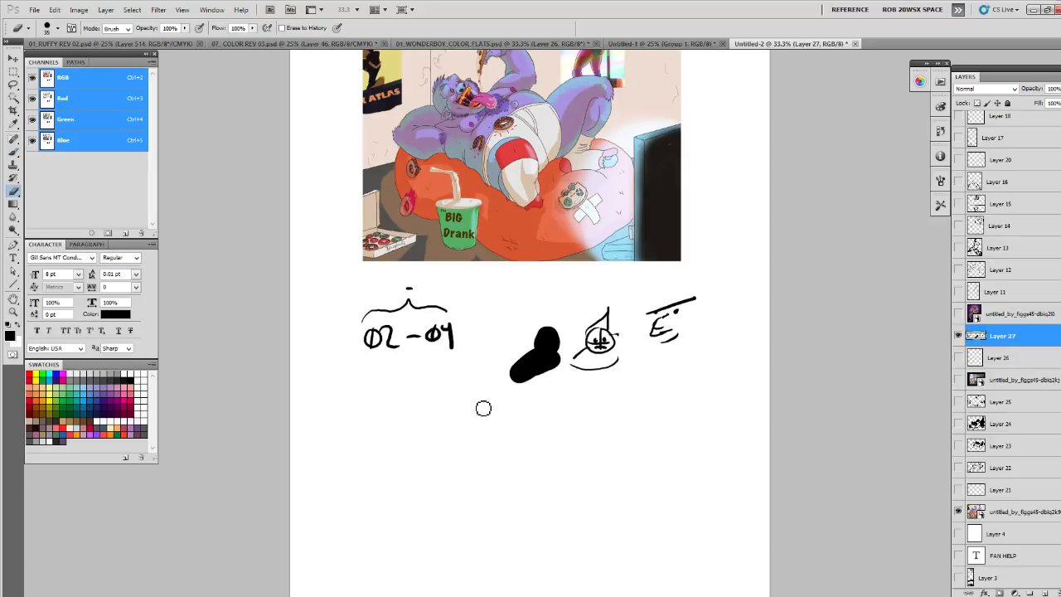
# - Paint a solid black silhouette of a standing figure below the 02 - 04 note, with head, arms and legs in thick strokes
pyautogui.press('b')
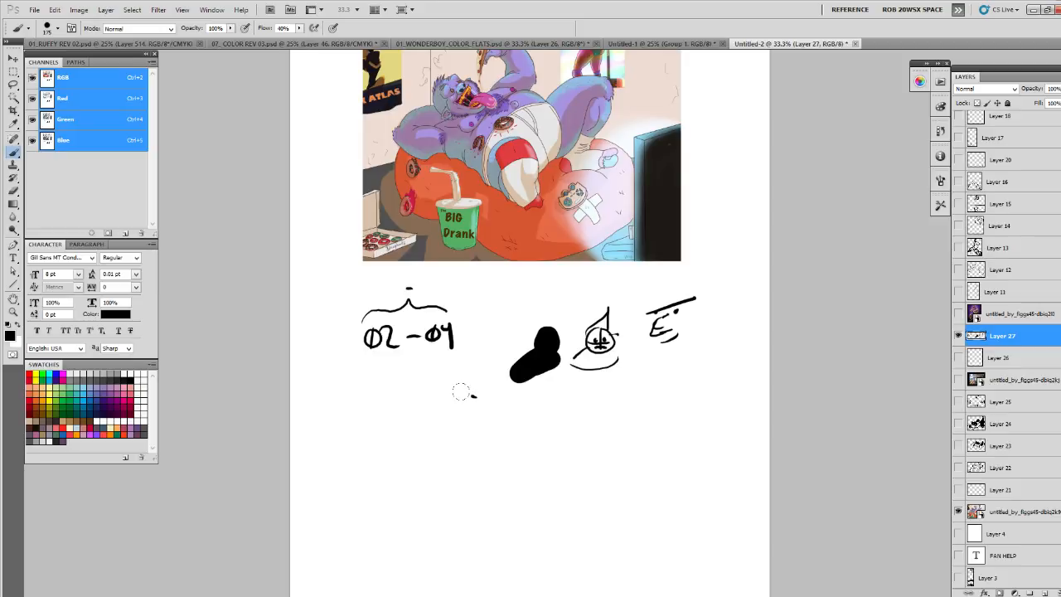
pyautogui.moveTo(449, 424)
pyautogui.mouseDown()
pyautogui.moveTo(442, 451)
pyautogui.moveTo(457, 419)
pyautogui.moveTo(446, 446)
pyautogui.moveTo(426, 444)
pyautogui.moveTo(460, 419)
pyautogui.moveTo(457, 406)
pyautogui.moveTo(446, 432)
pyautogui.moveTo(459, 413)
pyautogui.moveTo(456, 454)
pyautogui.mouseUp()
pyautogui.moveTo(450, 462)
pyautogui.mouseDown()
pyautogui.moveTo(425, 519)
pyautogui.moveTo(432, 539)
pyautogui.mouseUp()
pyautogui.moveTo(460, 444); pyautogui.dragTo(478, 499)
pyautogui.moveTo(433, 543); pyautogui.dragTo(436, 549)
pyautogui.moveTo(432, 442); pyautogui.dragTo(428, 490)
pyautogui.moveTo(465, 440); pyautogui.dragTo(452, 399)
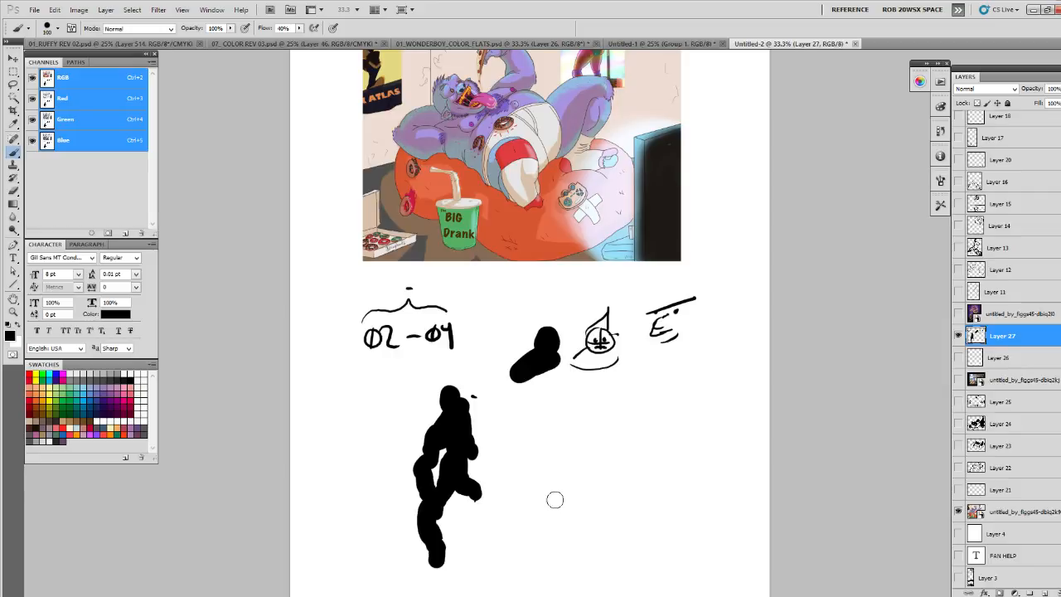
# - Paint a second black silhouette beside the first, with legs spread and two oversized feet, and refine its head and arms
pyautogui.moveTo(553, 419)
pyautogui.mouseDown()
pyautogui.moveTo(563, 430)
pyautogui.moveTo(547, 477)
pyautogui.moveTo(532, 485)
pyautogui.moveTo(531, 526)
pyautogui.mouseUp()
pyautogui.moveTo(567, 441)
pyautogui.mouseDown()
pyautogui.moveTo(574, 489)
pyautogui.moveTo(595, 521)
pyautogui.moveTo(591, 501)
pyautogui.mouseUp()
pyautogui.moveTo(525, 497)
pyautogui.mouseDown()
pyautogui.moveTo(521, 516)
pyautogui.moveTo(516, 483)
pyautogui.moveTo(535, 507)
pyautogui.mouseUp()
pyautogui.moveTo(585, 493); pyautogui.dragTo(622, 494)
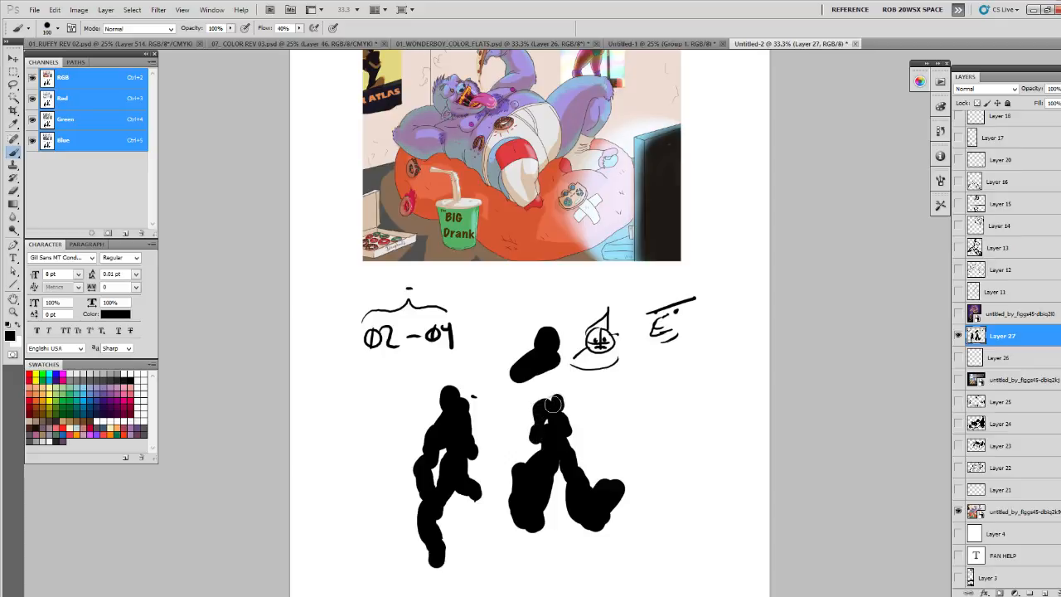
pyautogui.press('x')
pyautogui.moveTo(547, 404)
pyautogui.mouseDown()
pyautogui.moveTo(543, 403)
pyautogui.moveTo(576, 452)
pyautogui.moveTo(537, 424)
pyautogui.moveTo(532, 441)
pyautogui.moveTo(539, 401)
pyautogui.moveTo(570, 427)
pyautogui.mouseUp()
pyautogui.press('x')
# - Erase thin contour lines inside both silhouettes to define the soles, legs, torsos, arms and heads
pyautogui.press('e')
pyautogui.moveTo(516, 474)
pyautogui.mouseDown()
pyautogui.moveTo(528, 532)
pyautogui.moveTo(542, 535)
pyautogui.moveTo(537, 467)
pyautogui.mouseUp()
pyautogui.press('x')
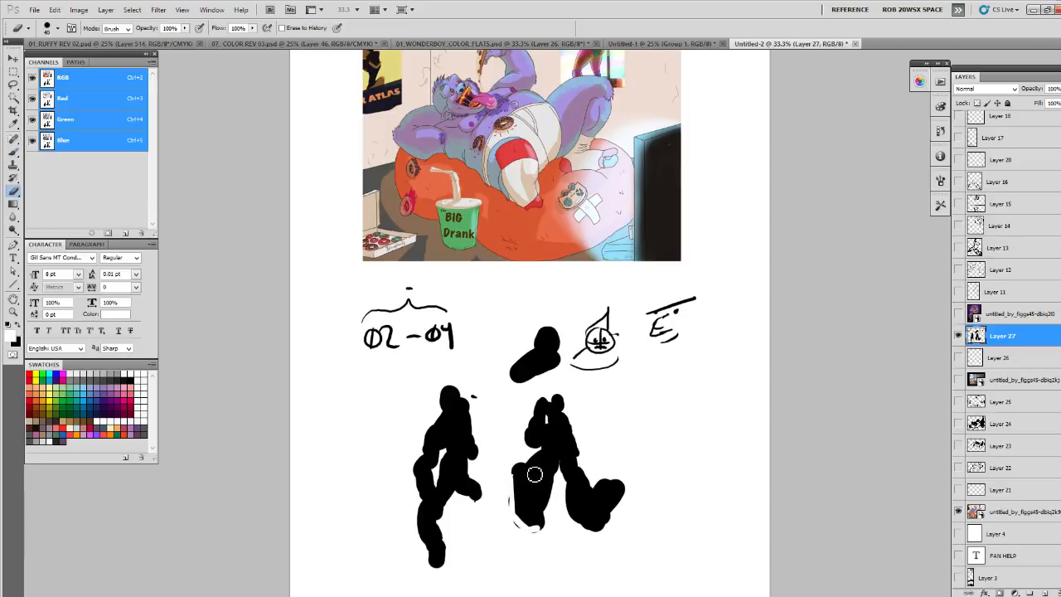
pyautogui.moveTo(529, 471)
pyautogui.mouseDown()
pyautogui.moveTo(552, 521)
pyautogui.moveTo(528, 480)
pyautogui.moveTo(518, 487)
pyautogui.moveTo(540, 527)
pyautogui.moveTo(535, 467)
pyautogui.mouseUp()
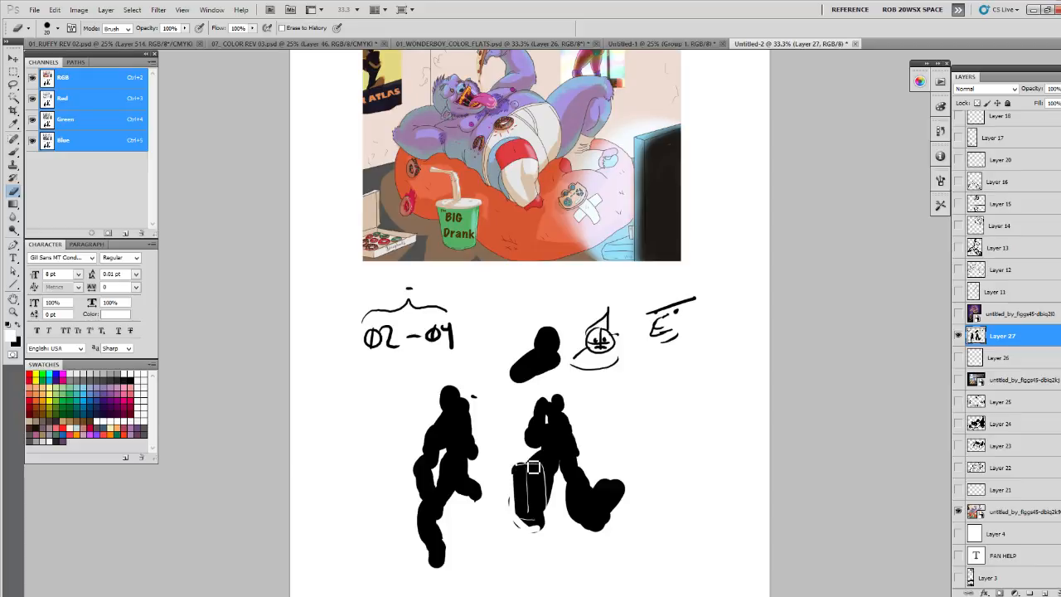
pyautogui.moveTo(557, 430)
pyautogui.mouseDown()
pyautogui.moveTo(544, 468)
pyautogui.moveTo(566, 439)
pyautogui.moveTo(563, 458)
pyautogui.moveTo(579, 454)
pyautogui.moveTo(575, 500)
pyautogui.moveTo(609, 489)
pyautogui.moveTo(578, 516)
pyautogui.moveTo(588, 530)
pyautogui.moveTo(625, 501)
pyautogui.moveTo(609, 525)
pyautogui.moveTo(618, 487)
pyautogui.moveTo(594, 494)
pyautogui.moveTo(574, 440)
pyautogui.moveTo(553, 431)
pyautogui.moveTo(565, 432)
pyautogui.moveTo(551, 411)
pyautogui.moveTo(574, 433)
pyautogui.moveTo(552, 405)
pyautogui.moveTo(568, 412)
pyautogui.moveTo(550, 403)
pyautogui.moveTo(547, 447)
pyautogui.moveTo(554, 413)
pyautogui.moveTo(580, 444)
pyautogui.mouseUp()
pyautogui.moveTo(455, 403)
pyautogui.mouseDown()
pyautogui.moveTo(439, 433)
pyautogui.moveTo(452, 451)
pyautogui.moveTo(471, 429)
pyautogui.moveTo(470, 464)
pyautogui.moveTo(452, 467)
pyautogui.moveTo(470, 454)
pyautogui.moveTo(470, 470)
pyautogui.moveTo(461, 484)
pyautogui.moveTo(458, 470)
pyautogui.moveTo(448, 508)
pyautogui.moveTo(457, 496)
pyautogui.moveTo(437, 490)
pyautogui.moveTo(443, 452)
pyautogui.moveTo(441, 501)
pyautogui.moveTo(434, 445)
pyautogui.moveTo(421, 479)
pyautogui.moveTo(444, 517)
pyautogui.moveTo(473, 447)
pyautogui.moveTo(453, 452)
pyautogui.moveTo(472, 415)
pyautogui.moveTo(481, 450)
pyautogui.moveTo(438, 517)
pyautogui.moveTo(432, 510)
pyautogui.moveTo(448, 549)
pyautogui.moveTo(442, 568)
pyautogui.moveTo(462, 490)
pyautogui.moveTo(480, 499)
pyautogui.moveTo(453, 425)
pyautogui.mouseUp()
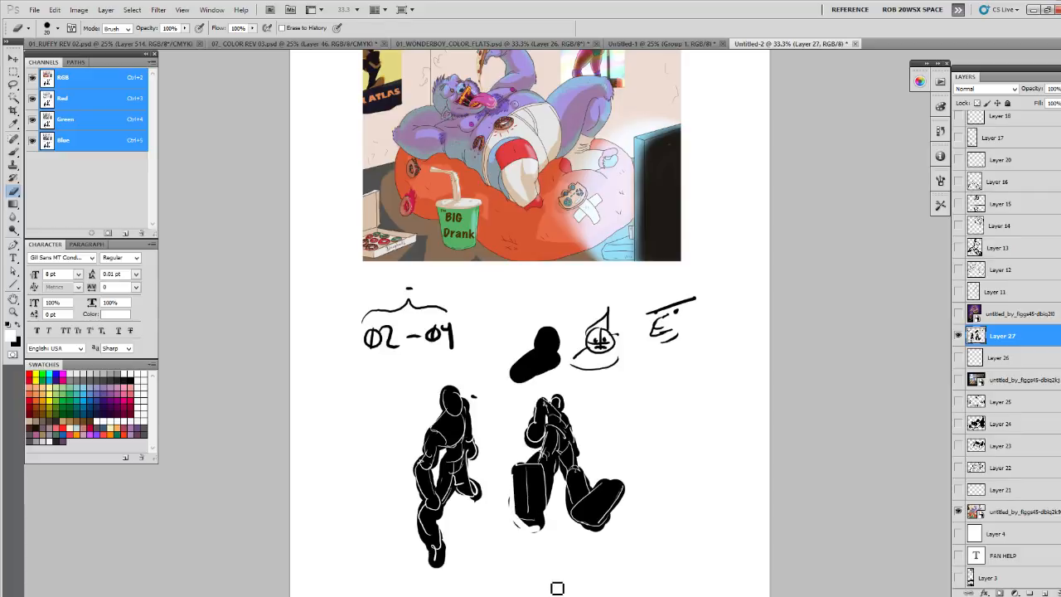
# - Hide the silhouette sketch and the creature artwork, and show the prison corridor artwork with the whole page in view
pyautogui.click(958, 335)
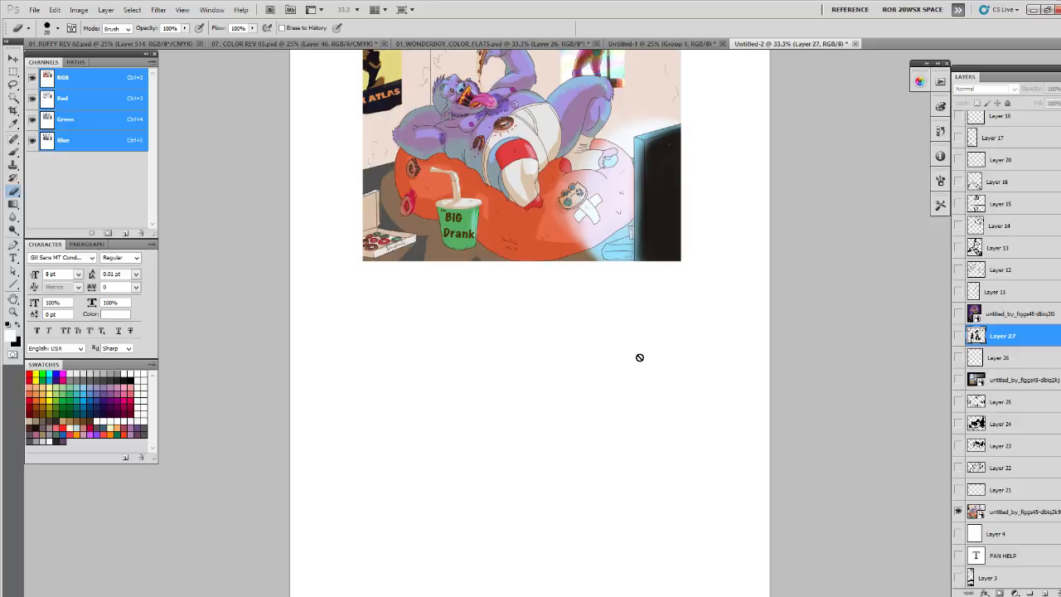
pyautogui.click(959, 314)
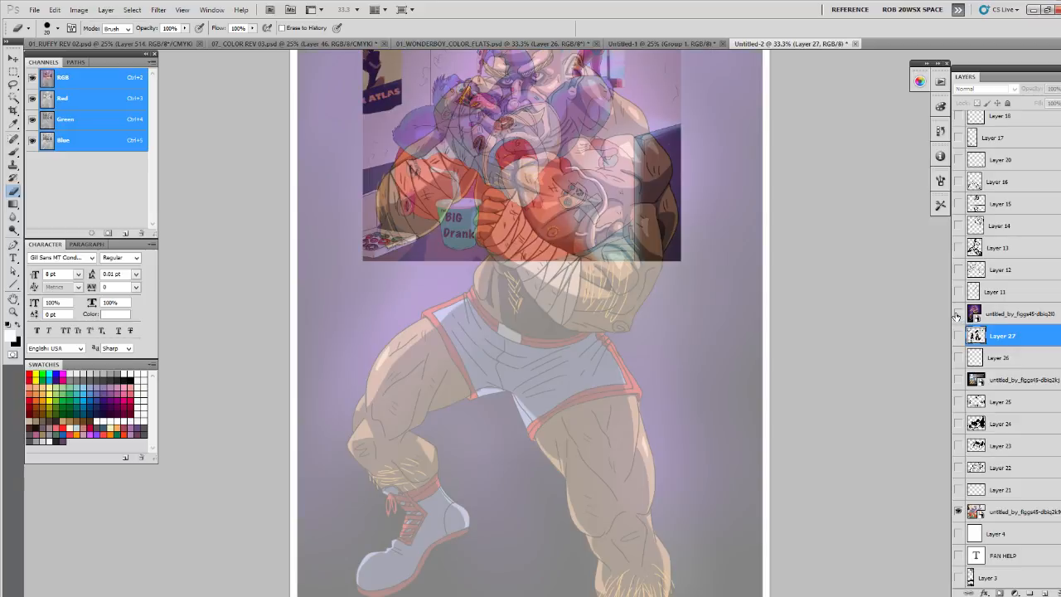
pyautogui.click(958, 315)
pyautogui.press('z')
pyautogui.keyDown('alt'); pyautogui.click(671, 358); pyautogui.keyUp('alt')
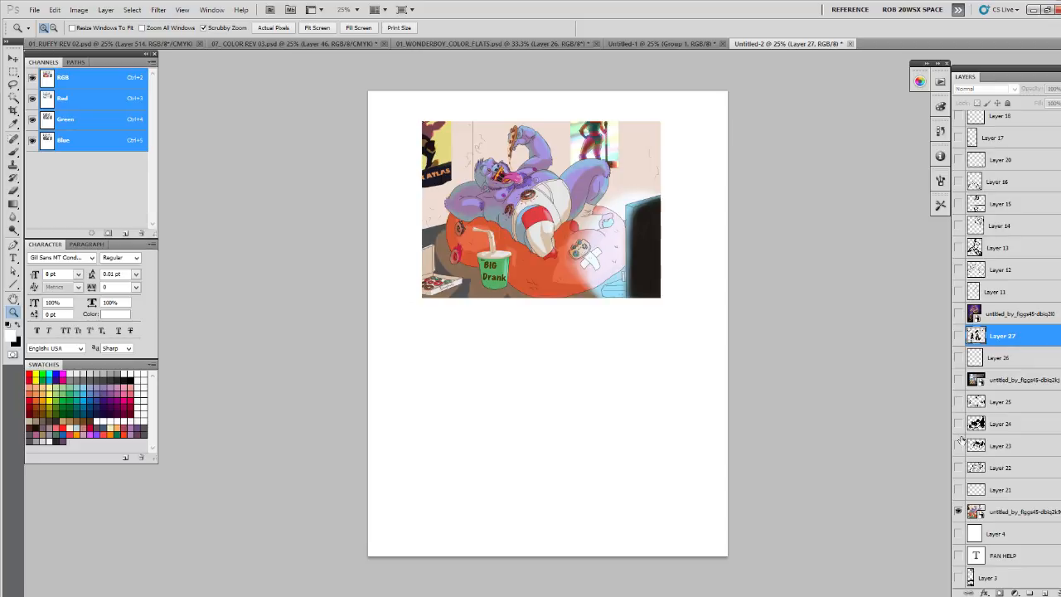
pyautogui.click(958, 514)
pyautogui.click(958, 380)
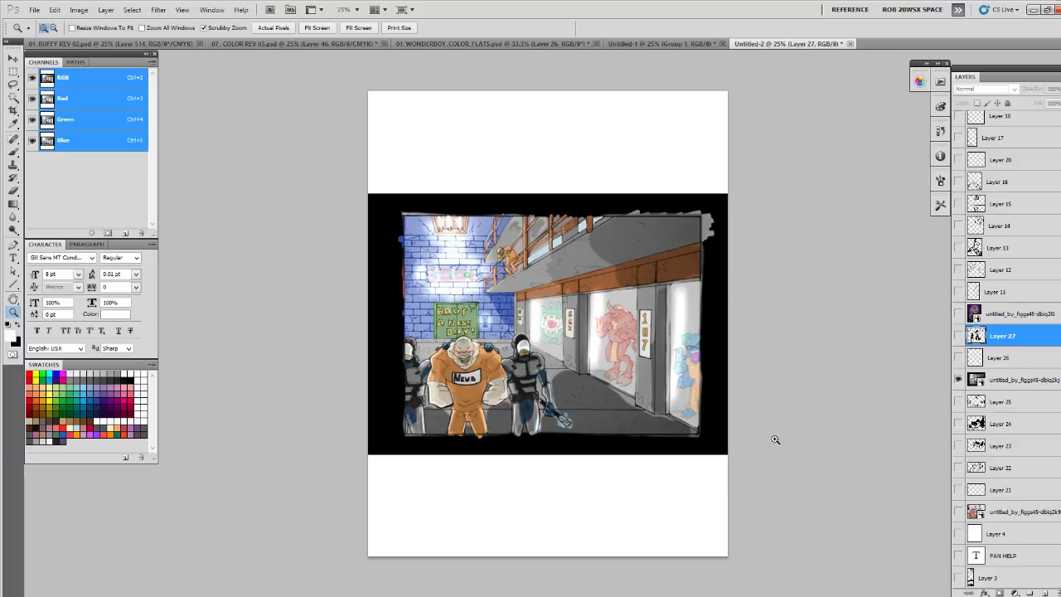
# - On a new layer above the prison artwork, fill a rectangle covering the picture with white and invert it to black
pyautogui.click(989, 381)
pyautogui.click(1030, 594)
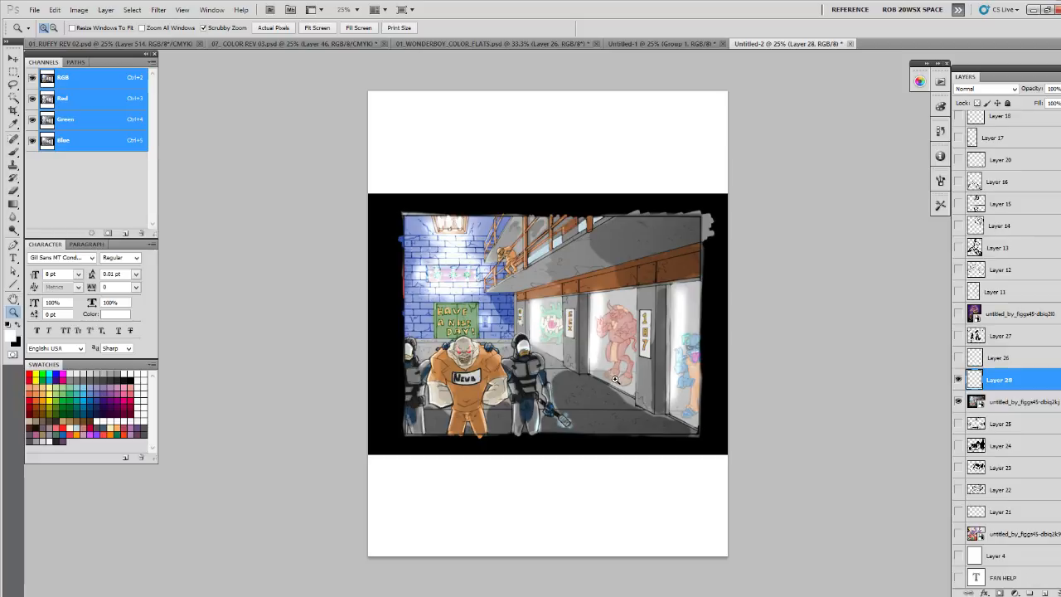
pyautogui.press('b')
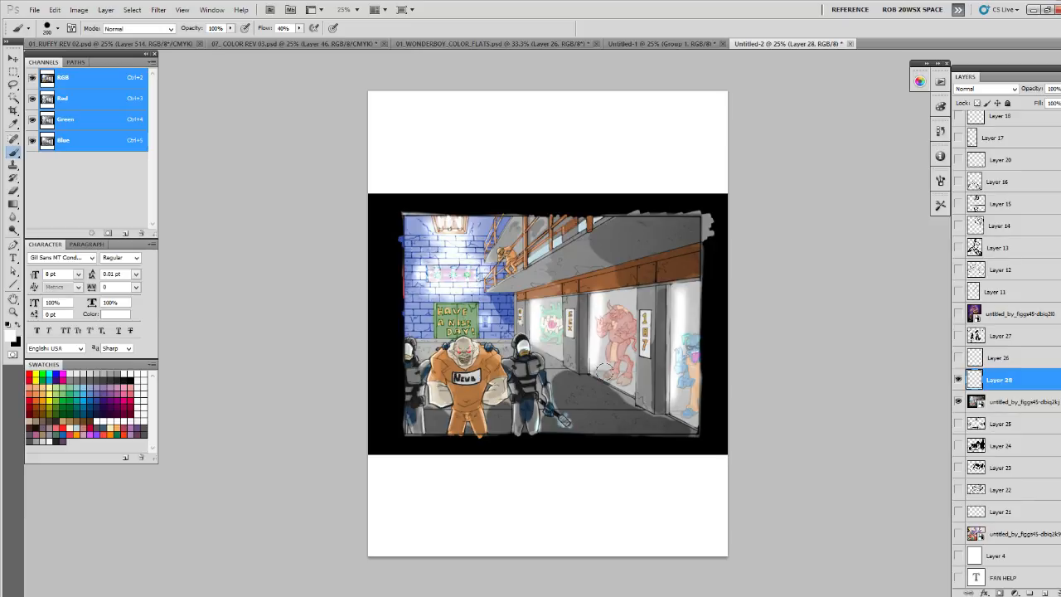
pyautogui.press('m')
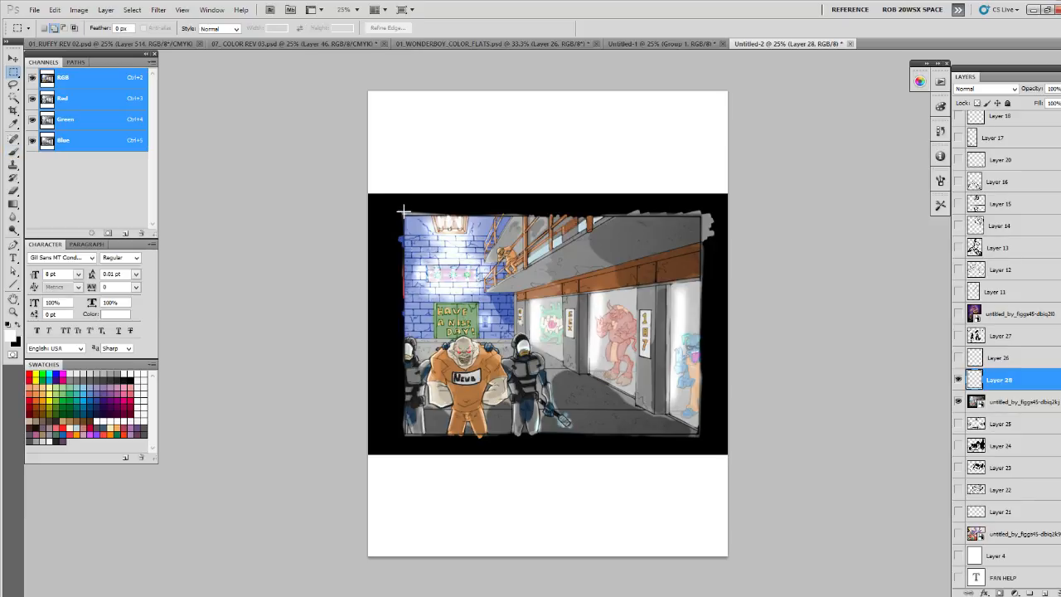
pyautogui.moveTo(592, 362); pyautogui.dragTo(707, 435)
pyautogui.hotkey('alt', 'BackSpace')
pyautogui.hotkey('ctrl', 'd')
pyautogui.hotkey('ctrl', 'i')
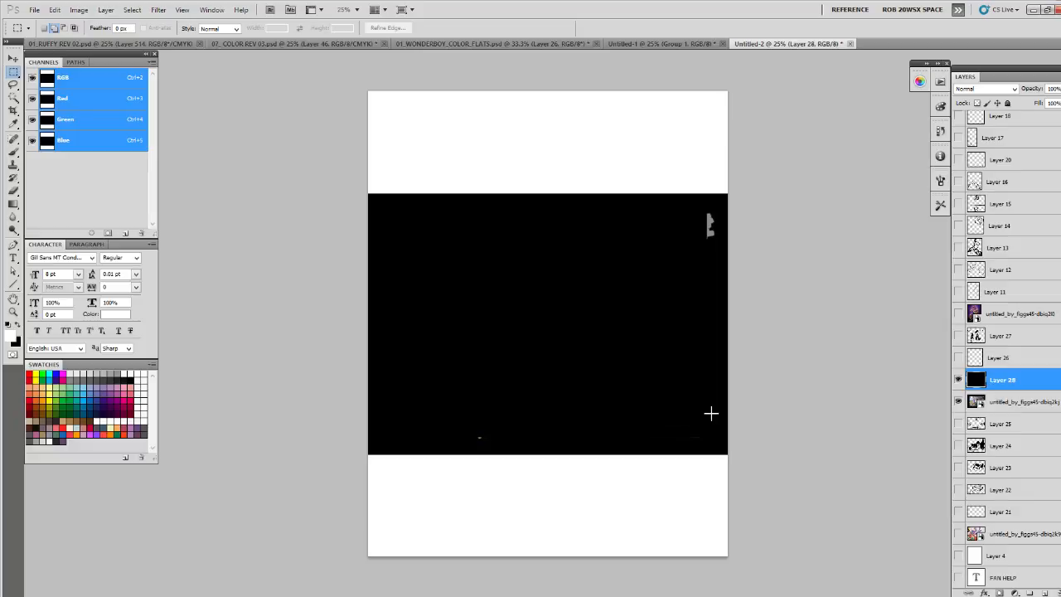
# - Try the black rectangle in Overlay mode, and switch it to Multiply at 34% opacity
pyautogui.click(997, 86)
pyautogui.click(969, 237)
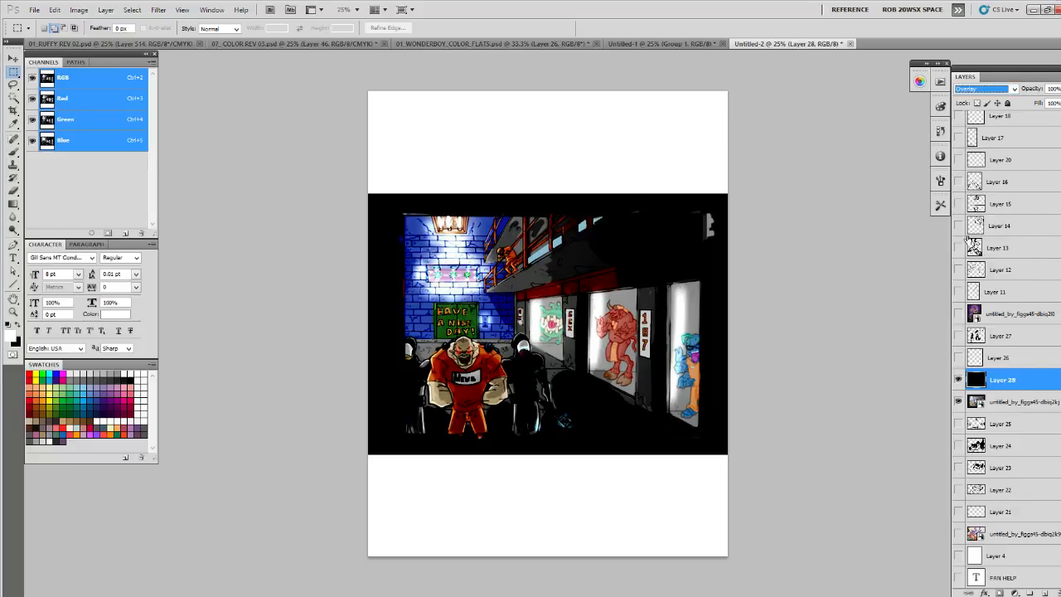
pyautogui.click(985, 89)
pyautogui.click(971, 137)
pyautogui.moveTo(1059, 89); pyautogui.dragTo(1034, 105)
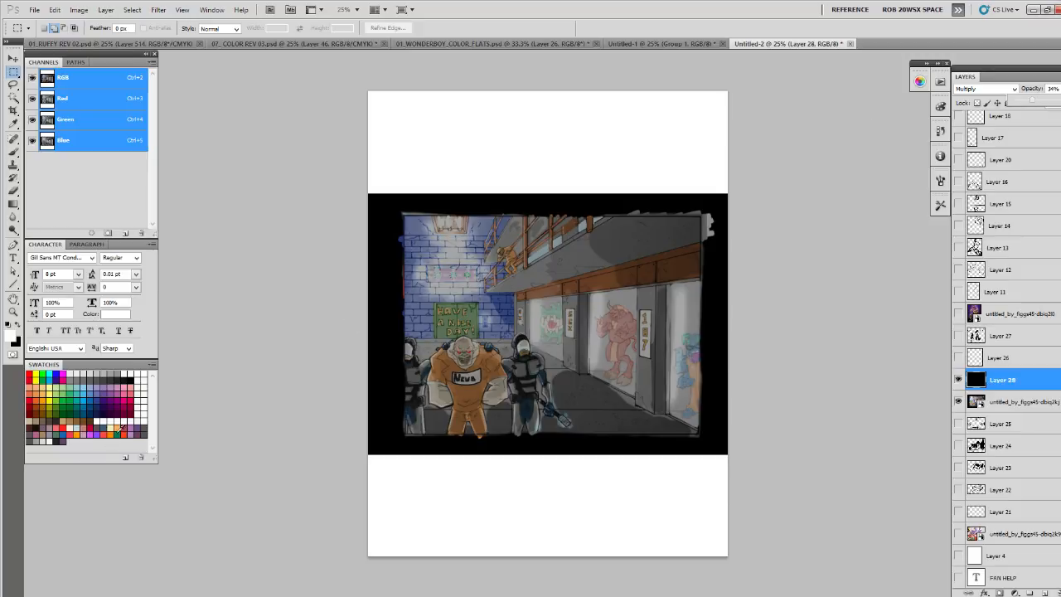
# - Recolor the rectangle with a dull purple swatch and try it in Hard Light mode at 100% opacity
pyautogui.click(143, 431)
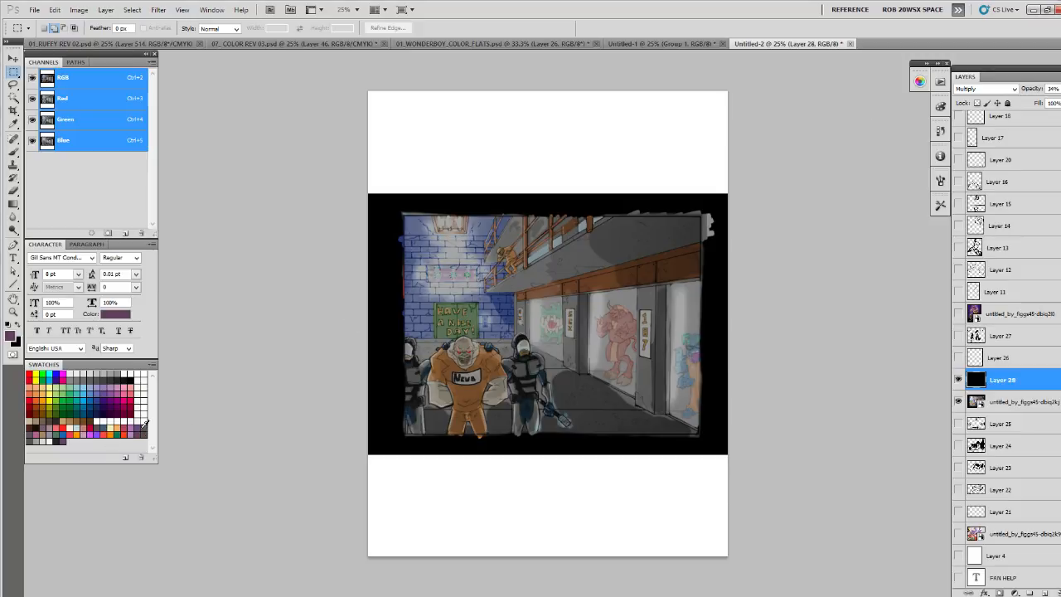
pyautogui.hotkey('alt', 'BackSpace')
pyautogui.click(1007, 86)
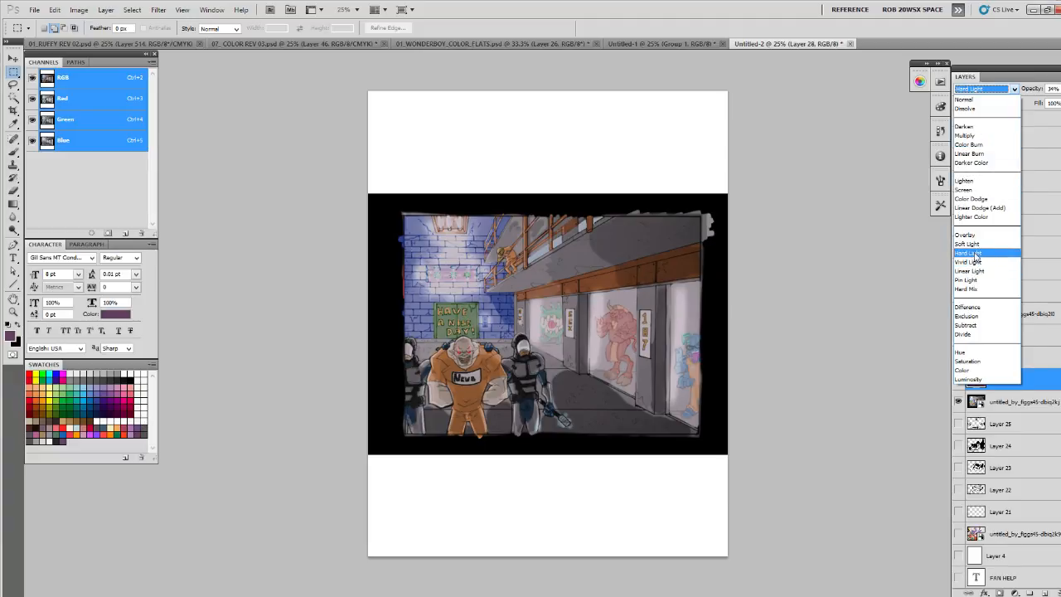
pyautogui.click(977, 257)
pyautogui.click(1060, 89)
pyautogui.moveTo(1034, 103); pyautogui.dragTo(1060, 104)
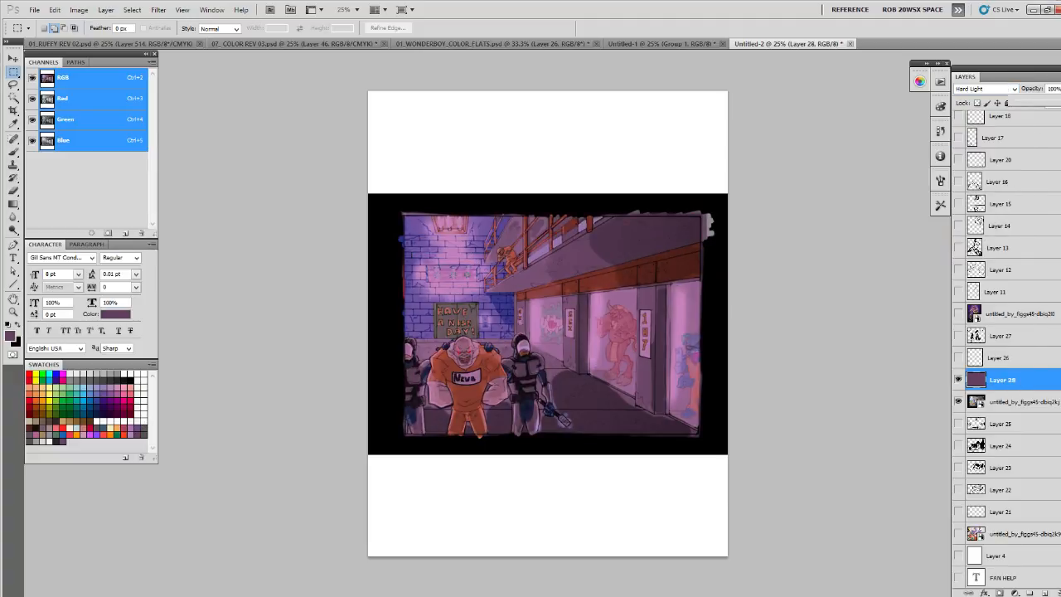
# - Set the overlay layer to Multiply and refill its rectangle with bright blue
pyautogui.click(1010, 91)
pyautogui.click(978, 139)
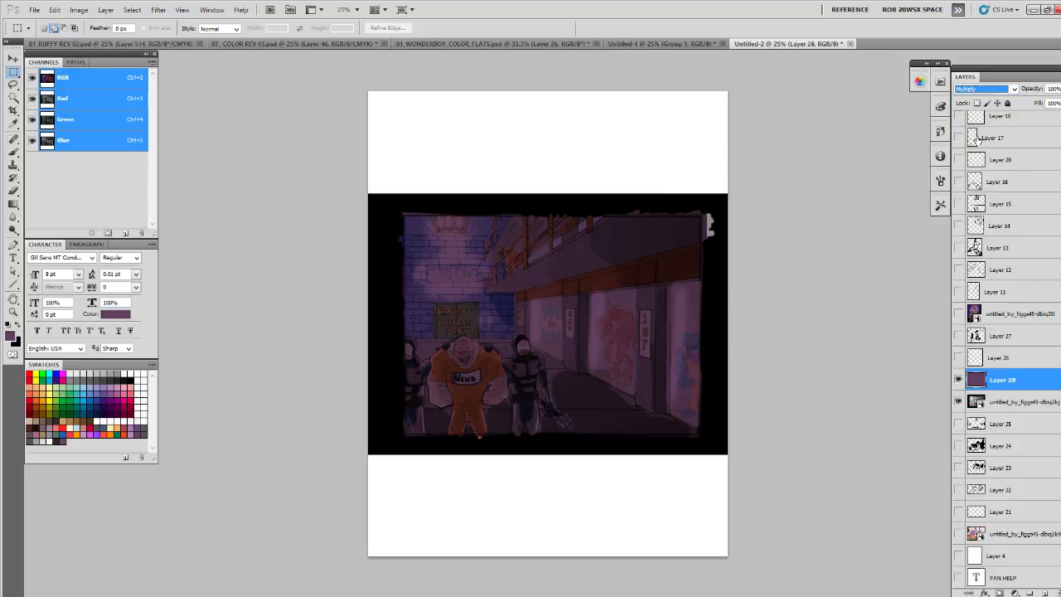
pyautogui.click(88, 392)
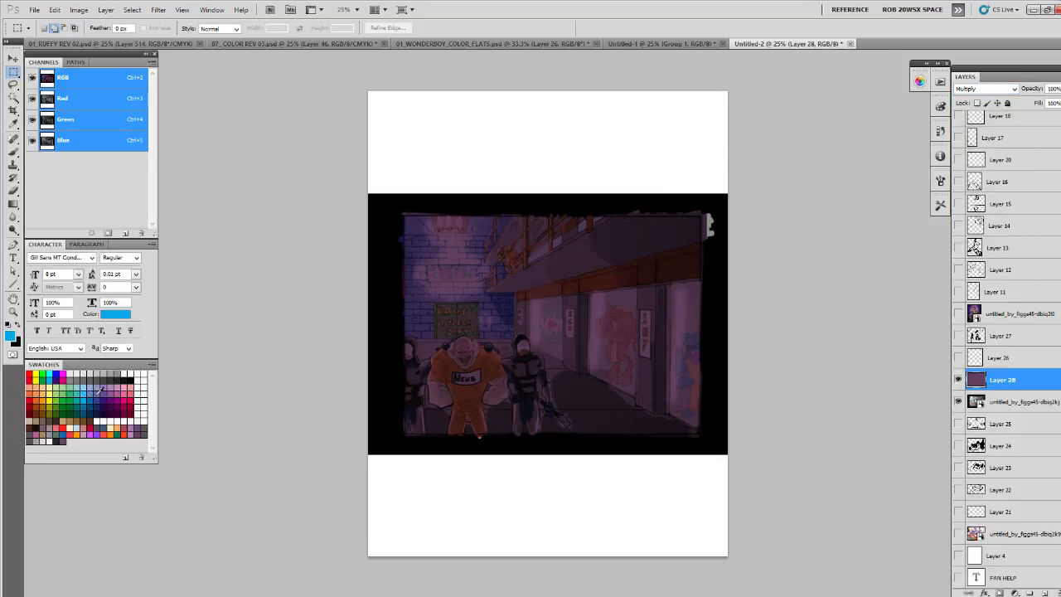
pyautogui.hotkey('alt', 'BackSpace')
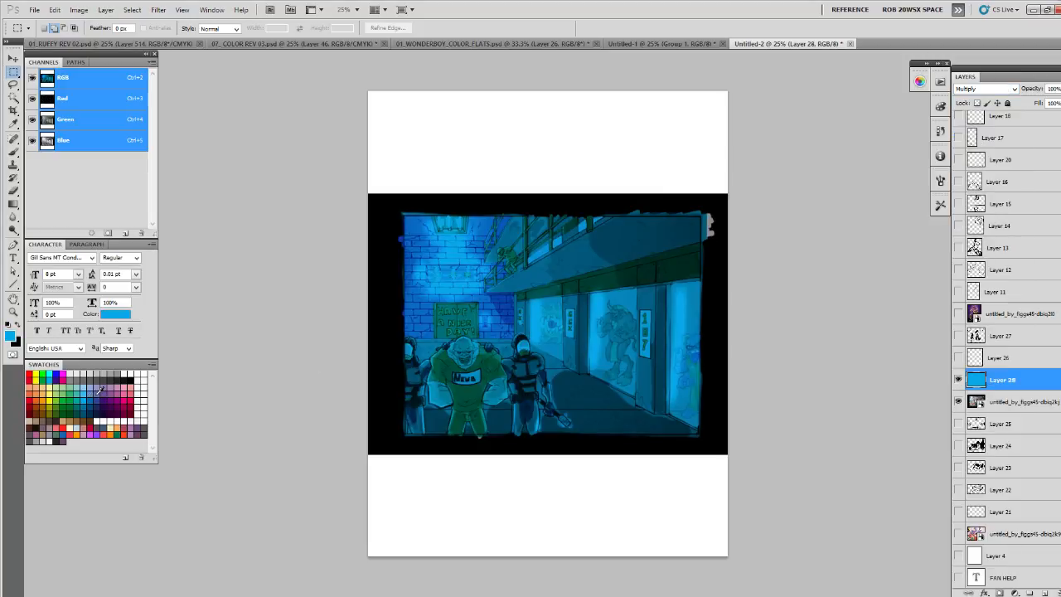
# - Add a mask to the blue layer, try a black brush stroke from the lamp to the prisoner, and undo it
pyautogui.click(999, 593)
pyautogui.press('d')
pyautogui.press('b')
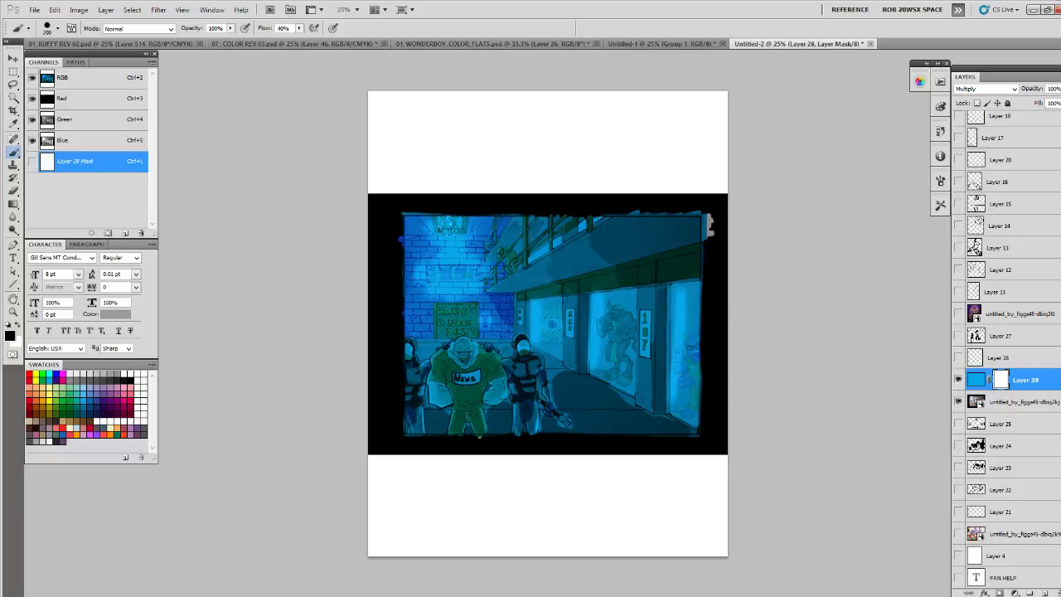
pyautogui.moveTo(447, 217); pyautogui.dragTo(463, 369)
pyautogui.hotkey('ctrl', 'z')
# - Keep the layer in Multiply, refill its color with dark blue, and lower its opacity to 73%
pyautogui.click(987, 89)
pyautogui.click(983, 135)
pyautogui.click(978, 379)
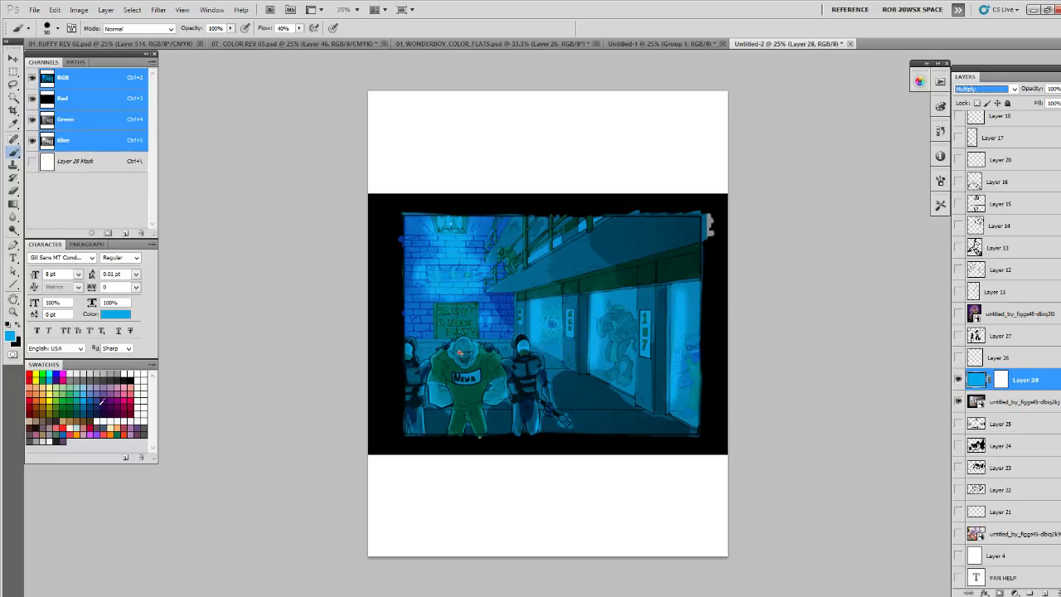
pyautogui.click(116, 387)
pyautogui.hotkey('alt', 'BackSpace')
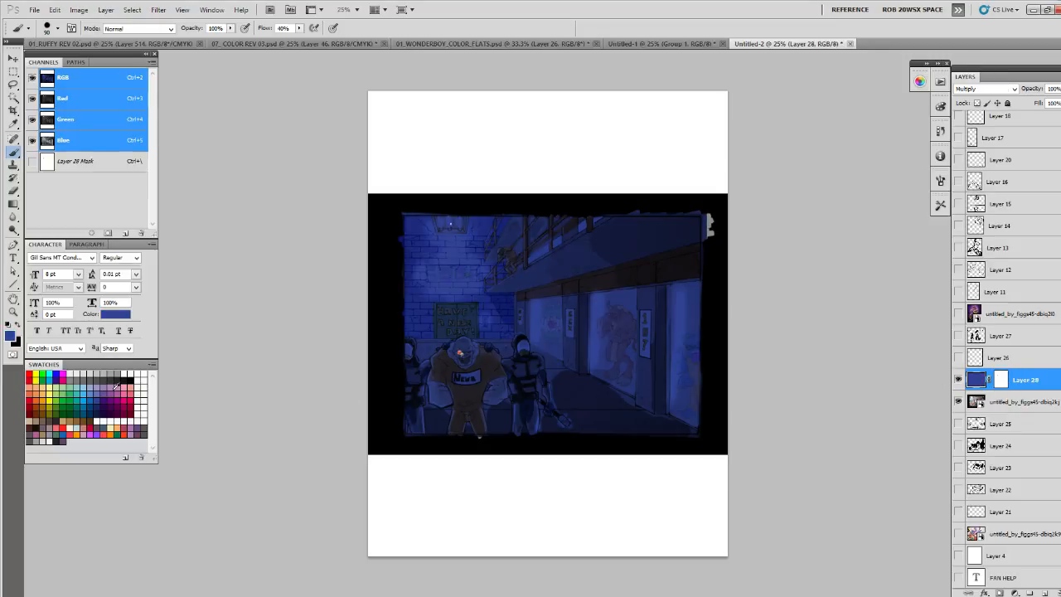
pyautogui.click(1001, 380)
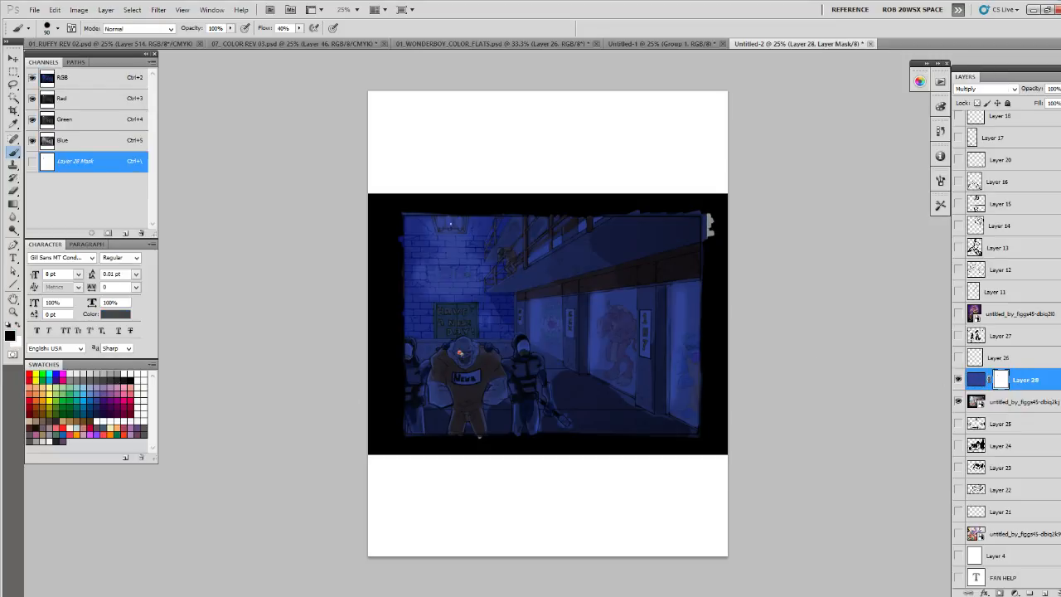
pyautogui.moveTo(1060, 89); pyautogui.dragTo(1040, 105)
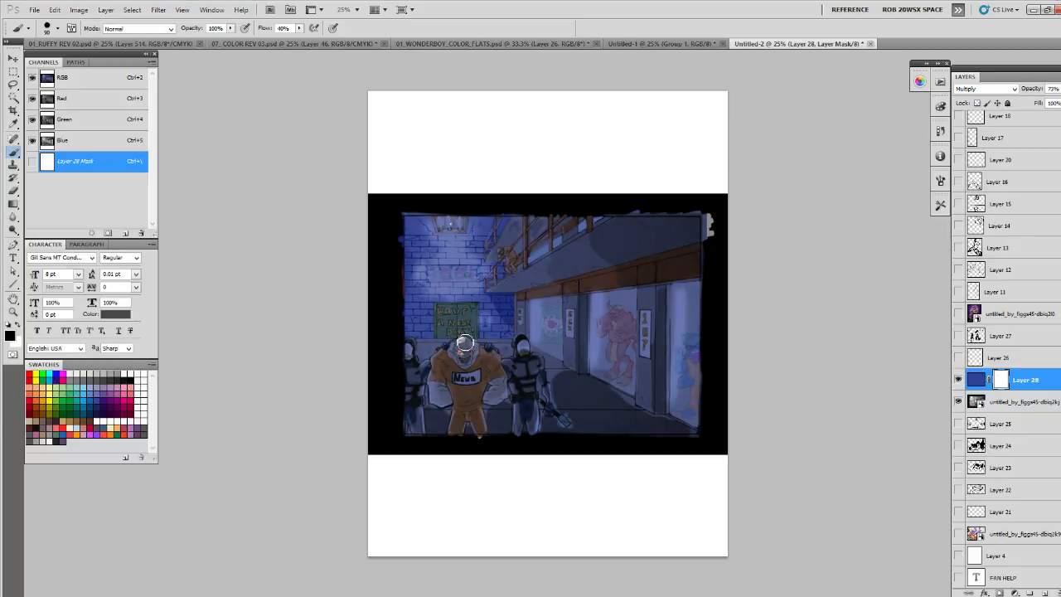
# - Paint black on the layer mask to reveal the ceiling lamp and the lit tops of the prisoner's head and shoulders
pyautogui.moveTo(447, 352)
pyautogui.mouseDown()
pyautogui.moveTo(483, 346)
pyautogui.moveTo(489, 357)
pyautogui.moveTo(418, 358)
pyautogui.moveTo(409, 343)
pyautogui.mouseUp()
pyautogui.moveTo(449, 219)
pyautogui.mouseDown()
pyautogui.moveTo(459, 221)
pyautogui.moveTo(438, 265)
pyautogui.moveTo(456, 248)
pyautogui.mouseUp()
pyautogui.press(']')
pyautogui.press(']')
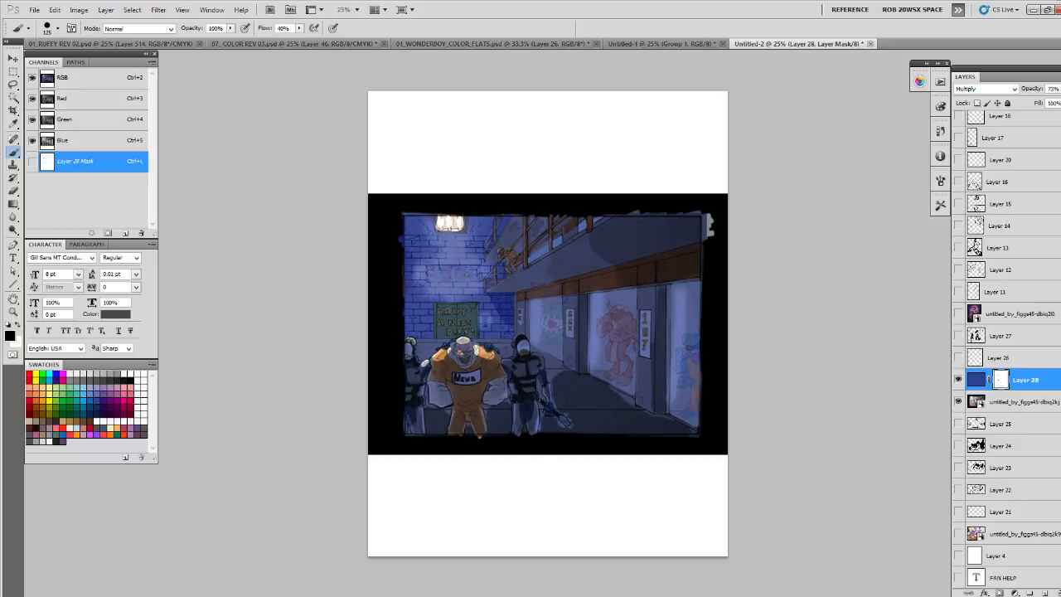
pyautogui.hotkey('ctrl', 'z')
# - With a larger soft brush, paint the mask to reveal a glow on the brick wall beneath the lamp
pyautogui.rightClick(452, 251)
pyautogui.click(488, 399)
pyautogui.click(452, 244)
pyautogui.press(']')
pyautogui.moveTo(449, 222); pyautogui.dragTo(452, 291)
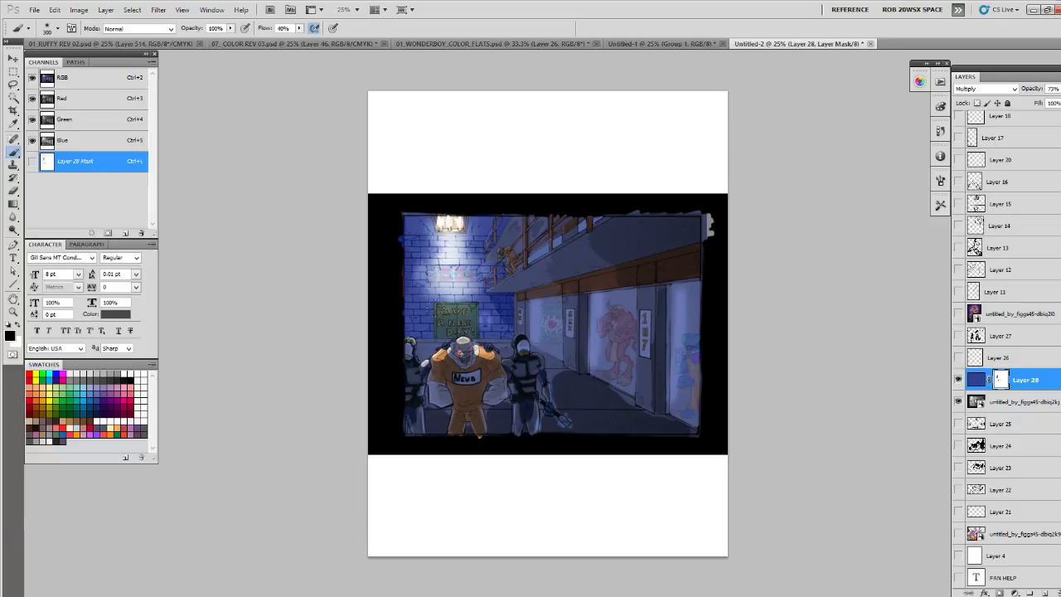
# - With a small hard brush, reveal mask highlights on the prisoner's chest, the guard's helmet and the balcony's end
pyautogui.rightClick(452, 290)
pyautogui.click(501, 421)
pyautogui.press('Return')
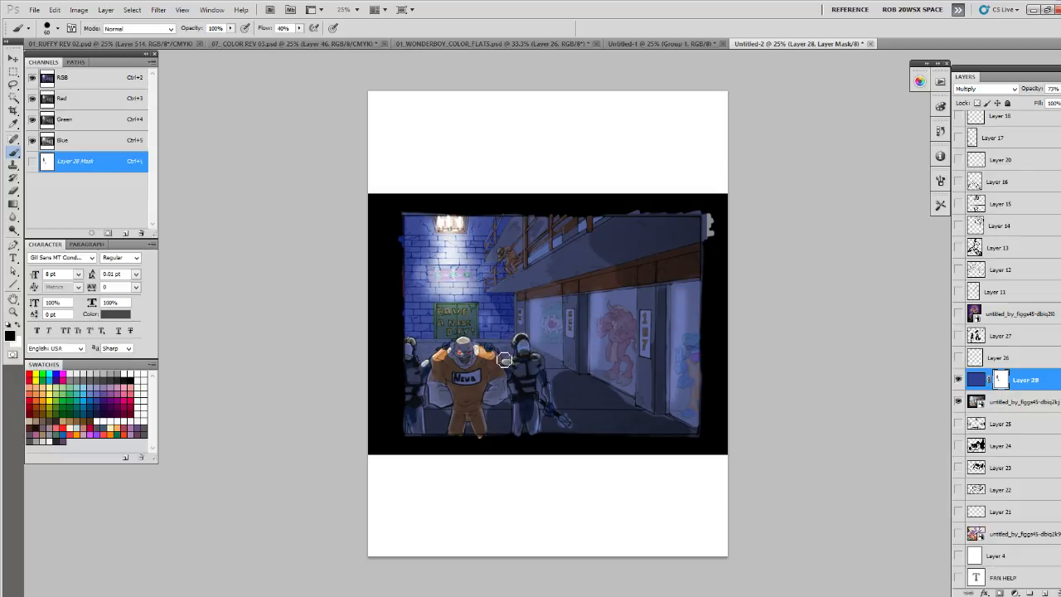
pyautogui.moveTo(467, 375)
pyautogui.mouseDown()
pyautogui.moveTo(458, 373)
pyautogui.moveTo(477, 370)
pyautogui.moveTo(462, 358)
pyautogui.mouseUp()
pyautogui.moveTo(530, 348); pyautogui.dragTo(524, 348)
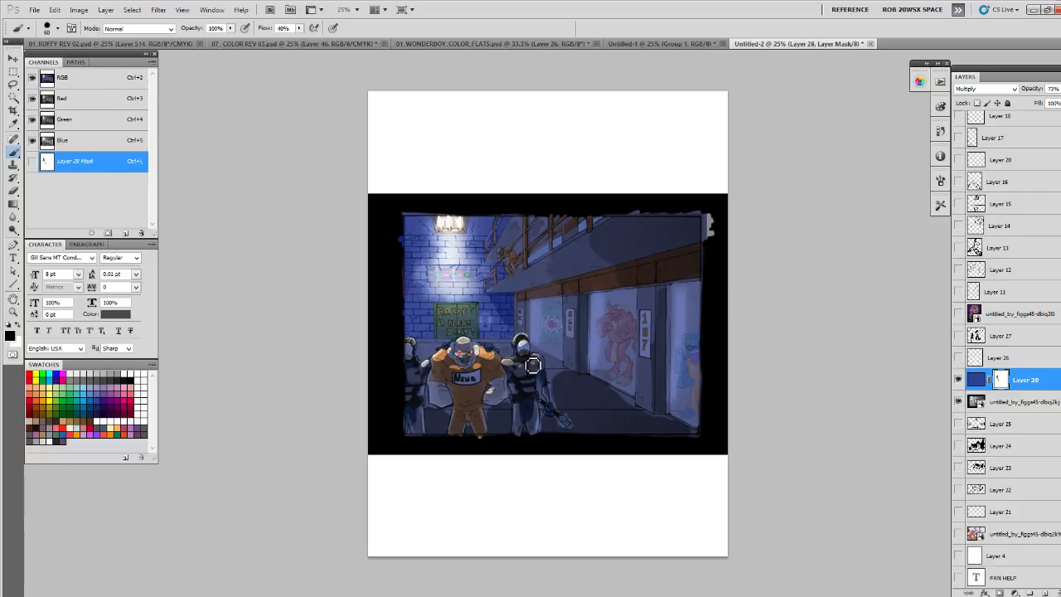
pyautogui.moveTo(488, 284); pyautogui.dragTo(496, 269)
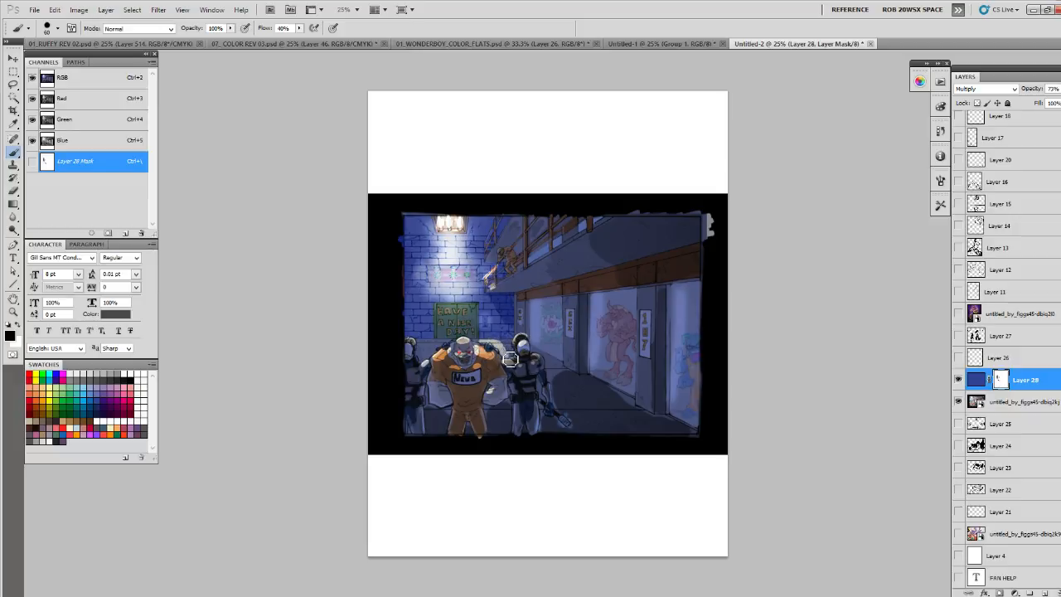
# - Reveal the lamp's cone of light on the brick wall, the sign and the balcony's end by painting black on the mask
pyautogui.moveTo(429, 340)
pyautogui.mouseDown()
pyautogui.moveTo(440, 299)
pyautogui.moveTo(451, 327)
pyautogui.moveTo(467, 303)
pyautogui.moveTo(455, 328)
pyautogui.moveTo(464, 346)
pyautogui.moveTo(465, 324)
pyautogui.moveTo(476, 334)
pyautogui.moveTo(476, 304)
pyautogui.mouseUp()
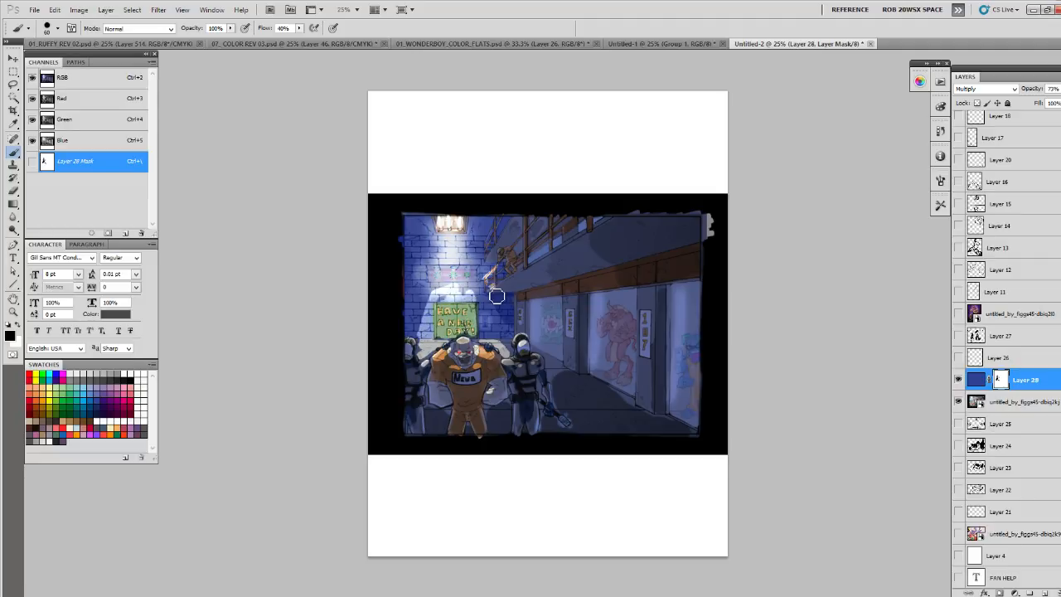
pyautogui.hotkey('ctrl', 'z')
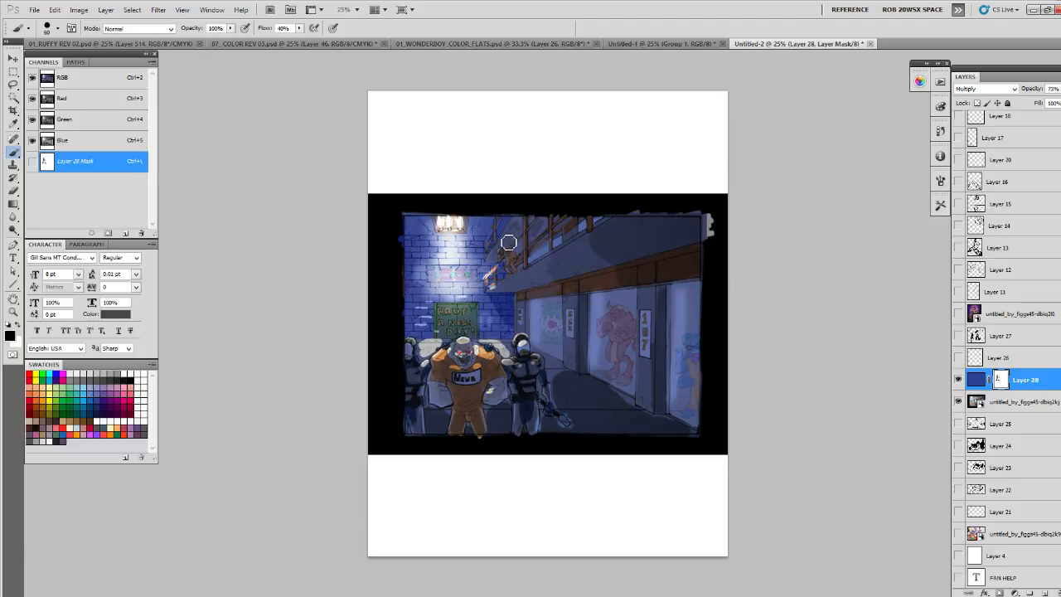
pyautogui.moveTo(498, 264); pyautogui.dragTo(507, 278)
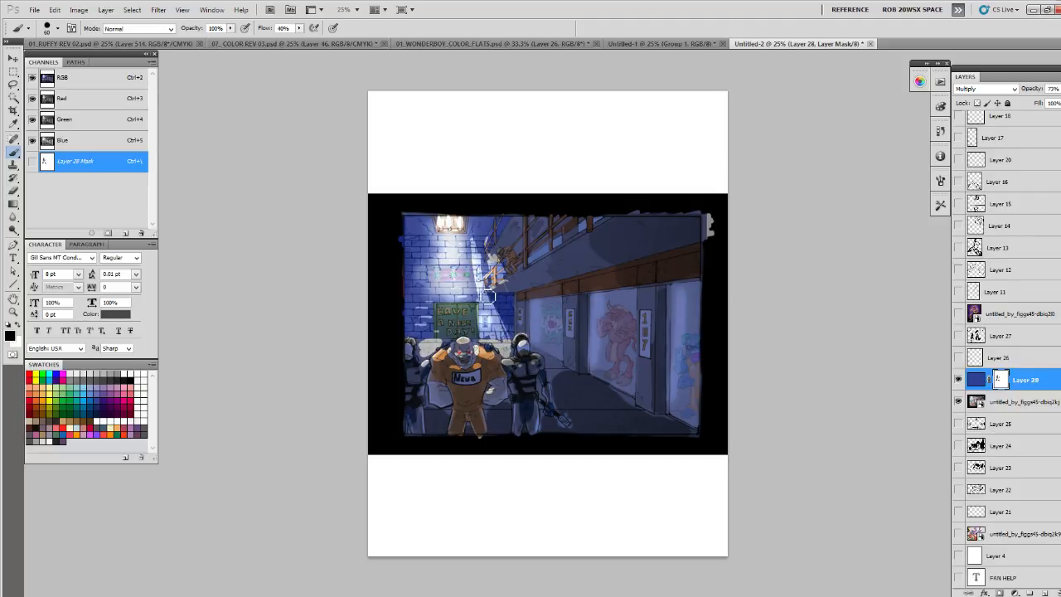
pyautogui.moveTo(471, 253)
pyautogui.mouseDown()
pyautogui.moveTo(464, 315)
pyautogui.moveTo(456, 274)
pyautogui.moveTo(448, 323)
pyautogui.moveTo(439, 288)
pyautogui.moveTo(452, 249)
pyautogui.moveTo(423, 340)
pyautogui.moveTo(433, 242)
pyautogui.moveTo(413, 307)
pyautogui.moveTo(412, 271)
pyautogui.mouseUp()
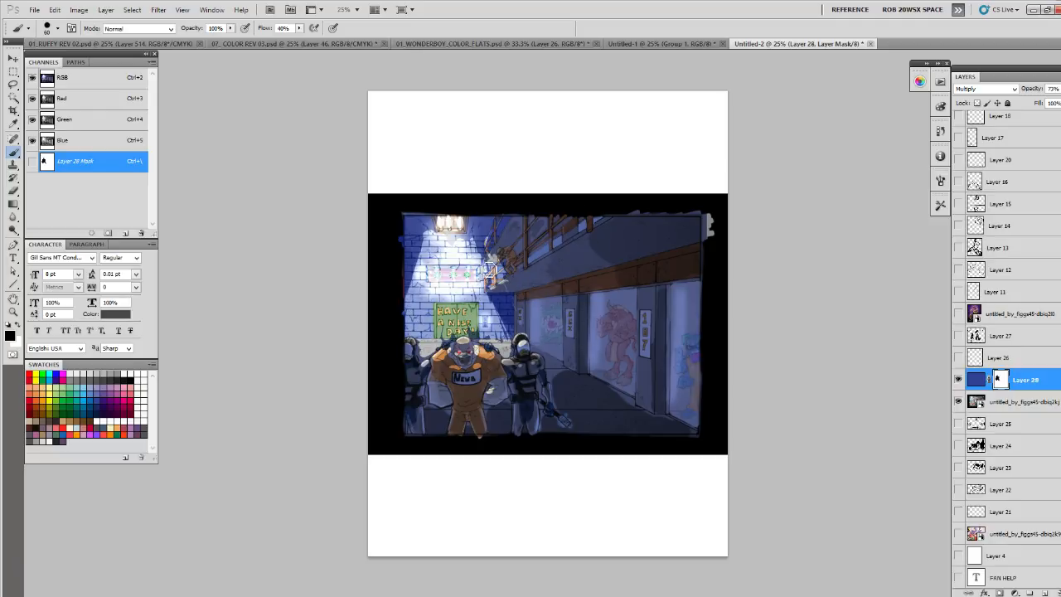
pyautogui.press('x')
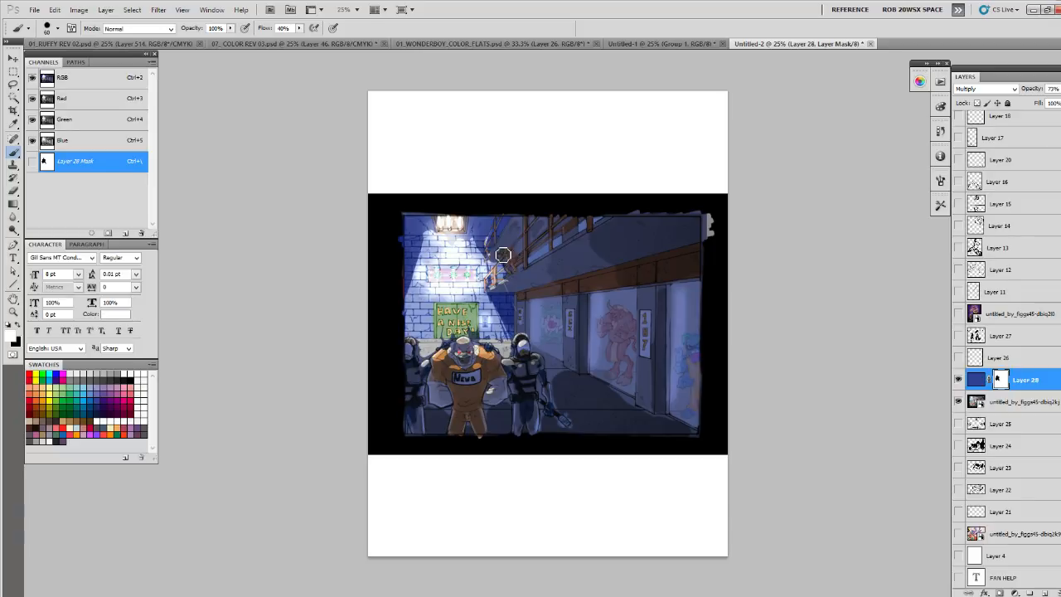
pyautogui.press('x')
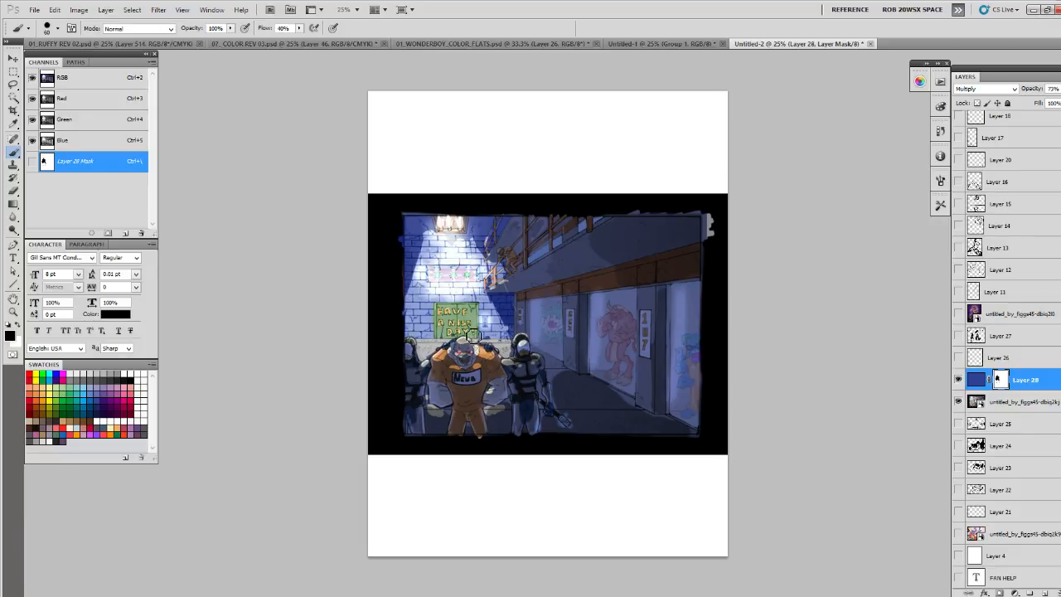
# - Refine the mask along both sides of the light cone so it spreads in straight edges from the ceiling lamp
pyautogui.press('x')
pyautogui.moveTo(433, 228); pyautogui.dragTo(410, 291)
pyautogui.moveTo(483, 249); pyautogui.dragTo(491, 269)
pyautogui.moveTo(471, 225); pyautogui.dragTo(493, 281)
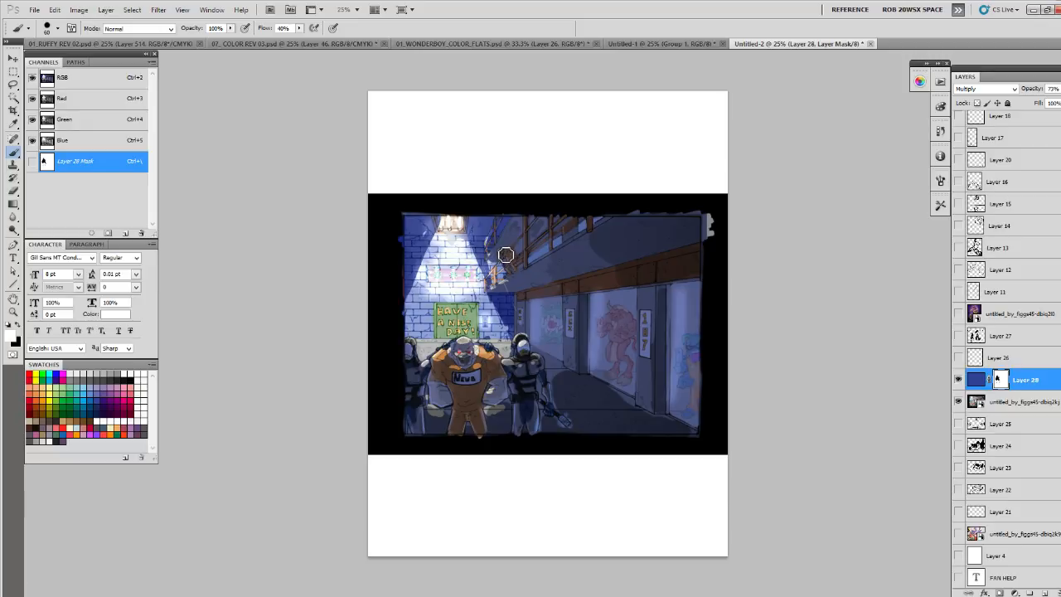
pyautogui.press('x')
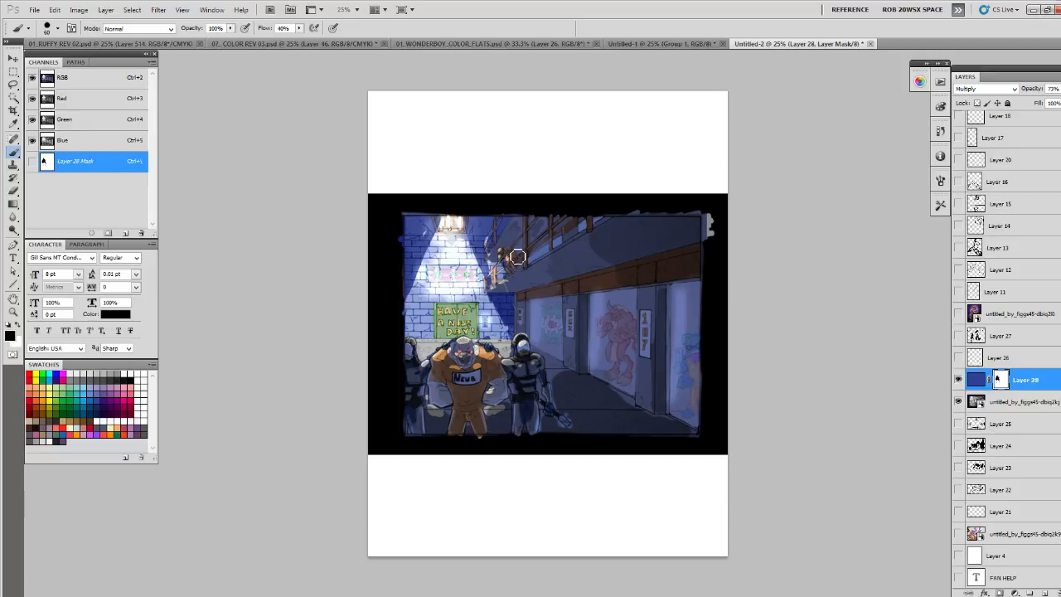
# - Duplicate the masked blue Multiply layer, hide the original, and fill the copy's mask with black
pyautogui.hotkey('ctrl', 'j')
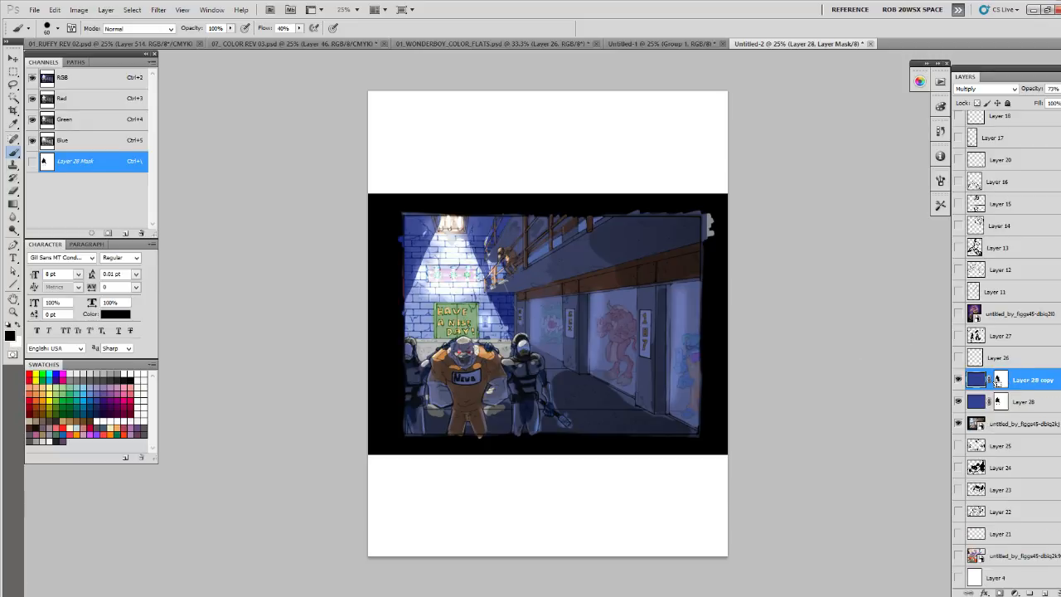
pyautogui.click(960, 402)
pyautogui.click(1001, 380)
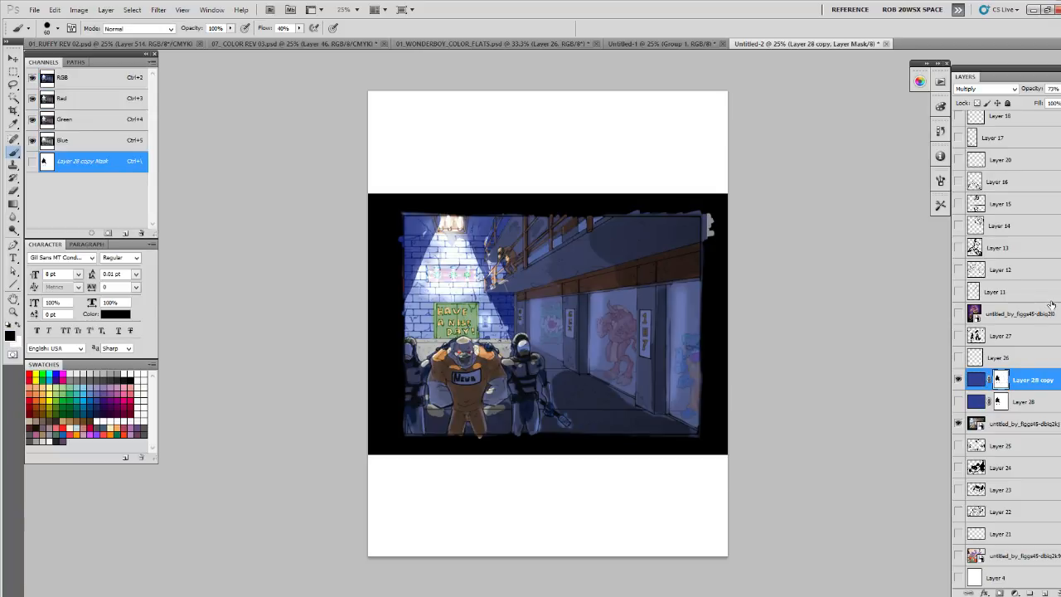
pyautogui.hotkey('alt', 'BackSpace')
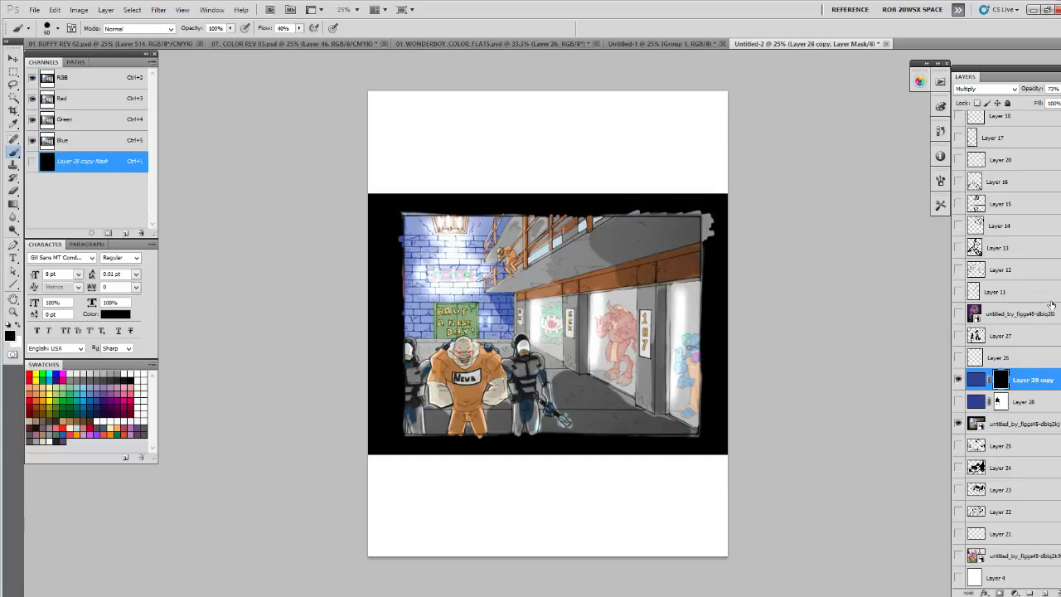
pyautogui.hotkey('ctrl', 'i')
pyautogui.hotkey('ctrl', 'i')
# - Paint white on the copy's mask to bring the blue shading back along the balcony's side
pyautogui.press('x')
pyautogui.moveTo(495, 292); pyautogui.dragTo(636, 218)
pyautogui.moveTo(578, 261)
pyautogui.mouseDown()
pyautogui.moveTo(516, 286)
pyautogui.moveTo(683, 230)
pyautogui.moveTo(657, 224)
pyautogui.moveTo(595, 247)
pyautogui.moveTo(603, 238)
pyautogui.moveTo(500, 291)
pyautogui.mouseUp()
pyautogui.moveTo(503, 242)
pyautogui.mouseDown()
pyautogui.moveTo(497, 249)
pyautogui.moveTo(518, 240)
pyautogui.moveTo(506, 245)
pyautogui.moveTo(514, 253)
pyautogui.mouseUp()
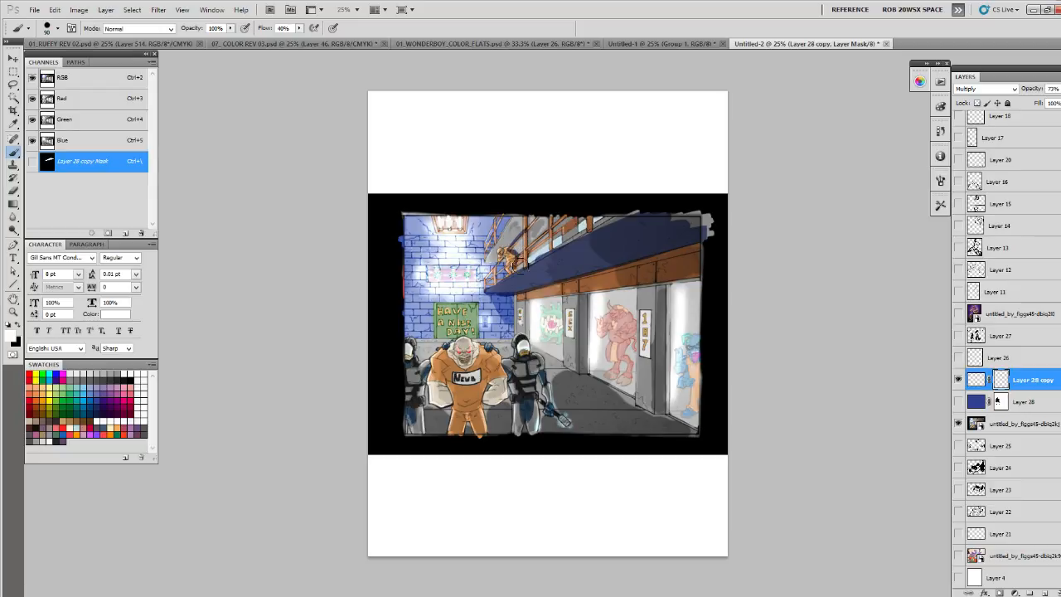
# - Try the copied layer at 46% opacity and in Hard Light mode at 62% opacity
pyautogui.click(1060, 89)
pyautogui.moveTo(1059, 103); pyautogui.dragTo(1047, 103)
pyautogui.click(987, 89)
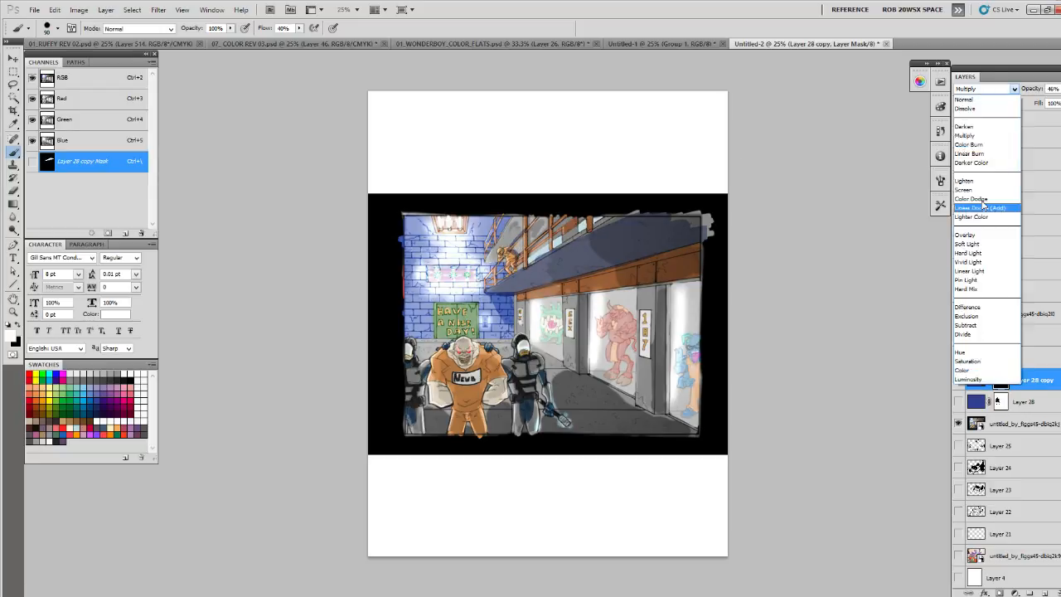
pyautogui.click(969, 253)
pyautogui.click(1059, 89)
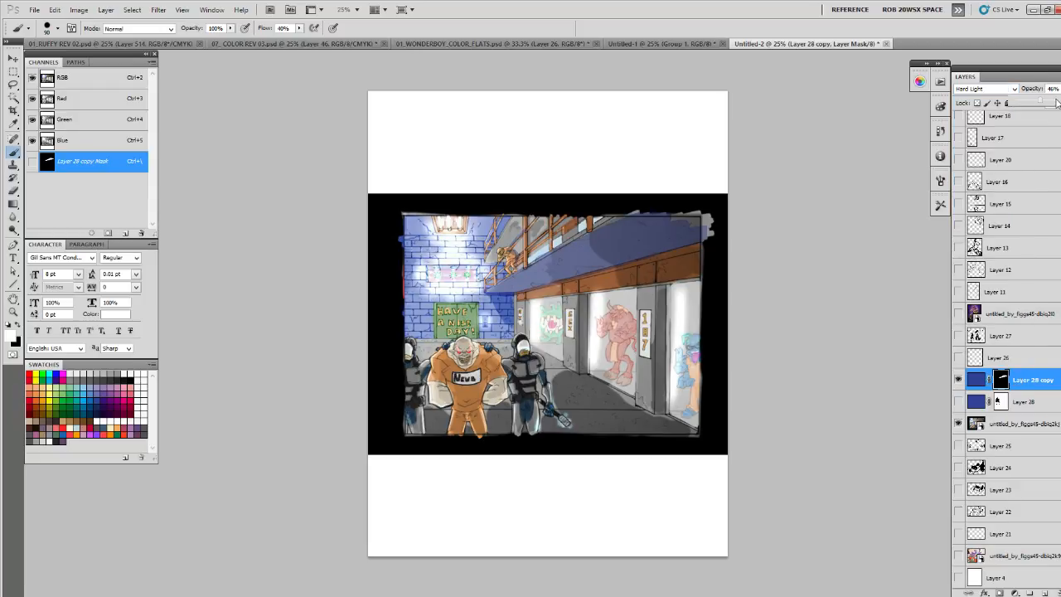
pyautogui.moveTo(1051, 103); pyautogui.dragTo(1057, 103)
# - Set the copied layer's blend mode to Color Burn and its opacity to 49%
pyautogui.click(977, 89)
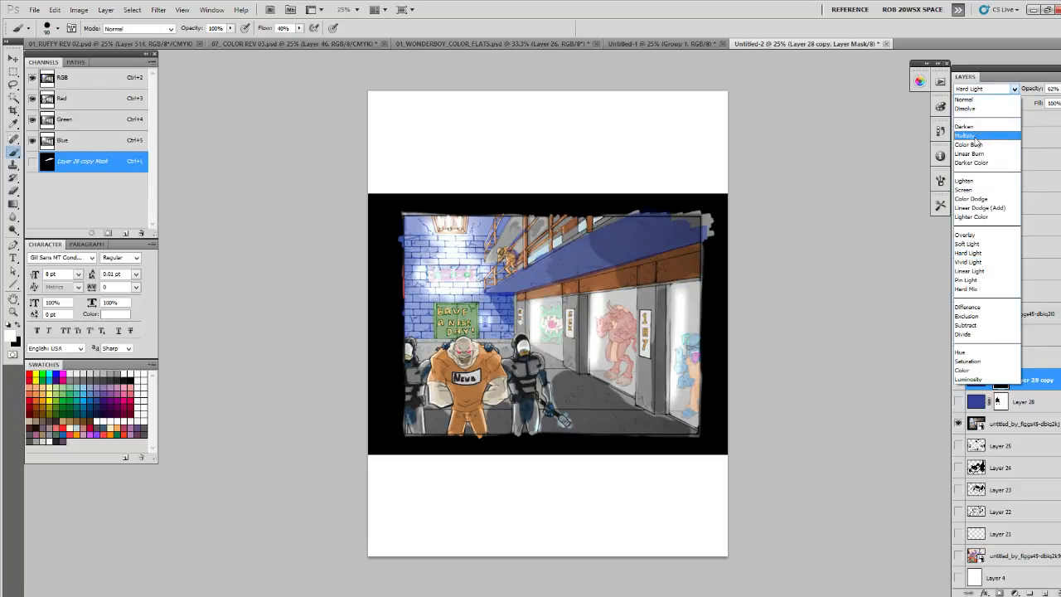
pyautogui.click(973, 141)
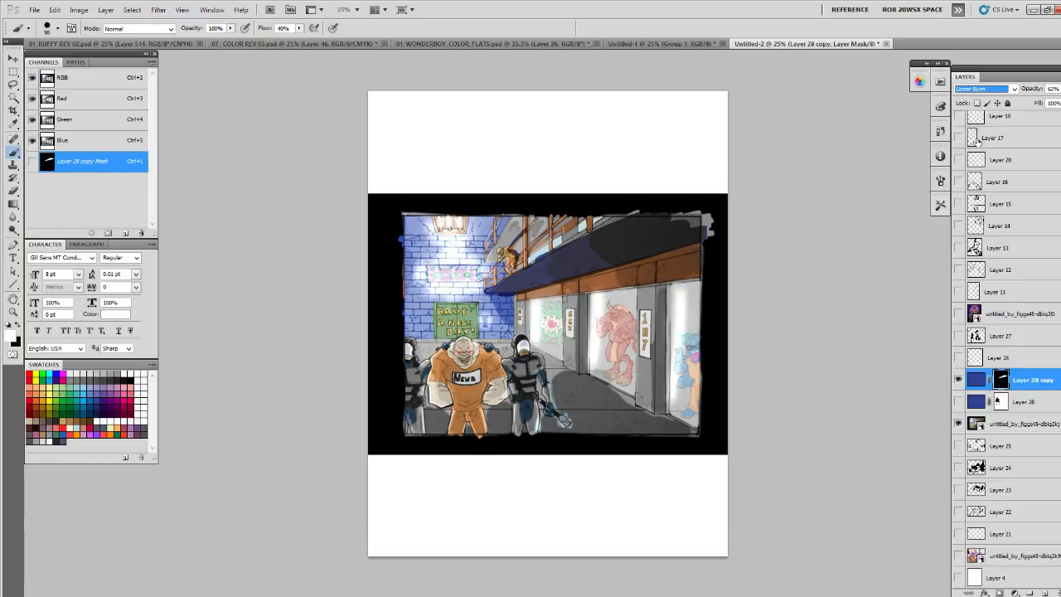
pyautogui.click(1059, 89)
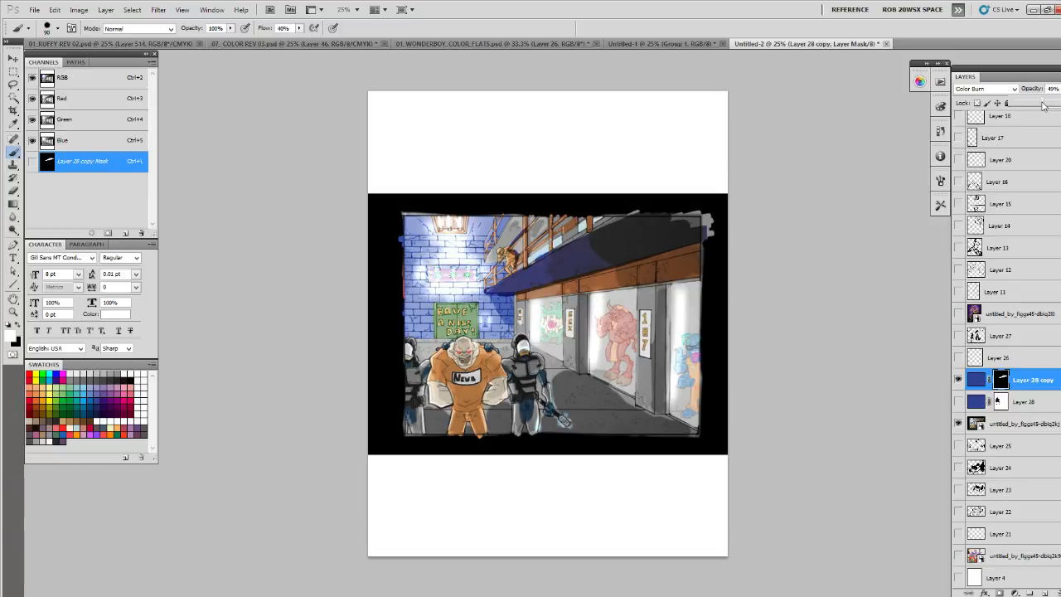
pyautogui.moveTo(1044, 104); pyautogui.dragTo(1045, 104)
pyautogui.click(519, 252)
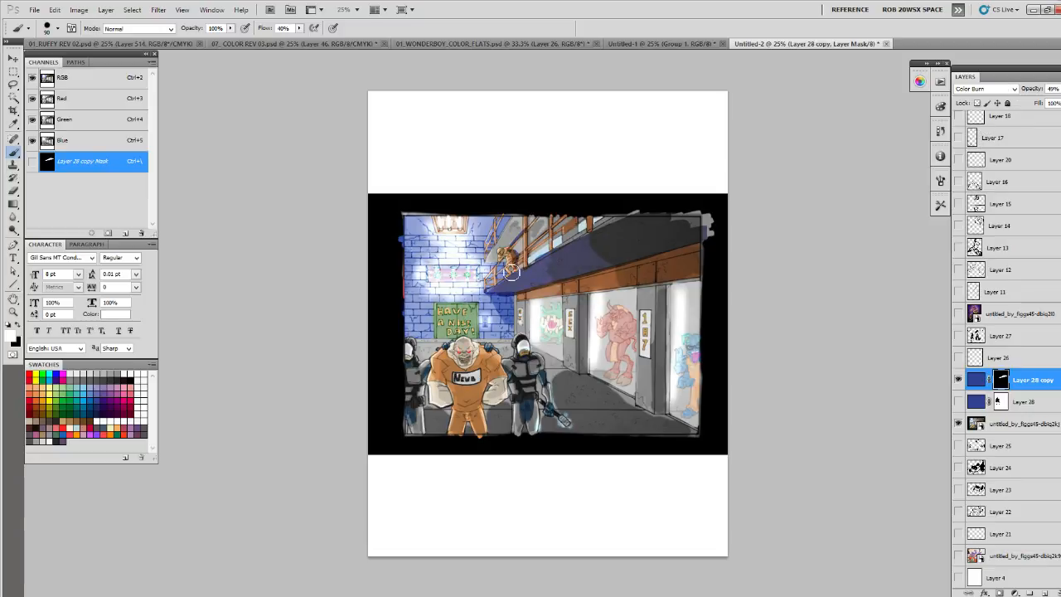
# - Paint white on the copy's mask to shade the balcony figure, the corridor floor and the row of cells
pyautogui.moveTo(511, 270); pyautogui.dragTo(510, 249)
pyautogui.moveTo(506, 340)
pyautogui.mouseDown()
pyautogui.moveTo(540, 350)
pyautogui.moveTo(564, 384)
pyautogui.moveTo(589, 382)
pyautogui.moveTo(566, 390)
pyautogui.moveTo(612, 431)
pyautogui.moveTo(663, 445)
pyautogui.moveTo(598, 388)
pyautogui.moveTo(648, 418)
pyautogui.moveTo(592, 376)
pyautogui.moveTo(674, 438)
pyautogui.moveTo(660, 417)
pyautogui.moveTo(663, 385)
pyautogui.moveTo(668, 417)
pyautogui.mouseUp()
pyautogui.moveTo(587, 299); pyautogui.dragTo(590, 361)
pyautogui.moveTo(514, 295)
pyautogui.mouseDown()
pyautogui.moveTo(674, 256)
pyautogui.moveTo(563, 284)
pyautogui.moveTo(646, 377)
pyautogui.moveTo(601, 297)
pyautogui.moveTo(579, 287)
pyautogui.moveTo(675, 392)
pyautogui.moveTo(615, 319)
pyautogui.moveTo(685, 380)
pyautogui.moveTo(613, 284)
pyautogui.moveTo(635, 289)
pyautogui.moveTo(673, 332)
pyautogui.moveTo(686, 278)
pyautogui.moveTo(699, 414)
pyautogui.mouseUp()
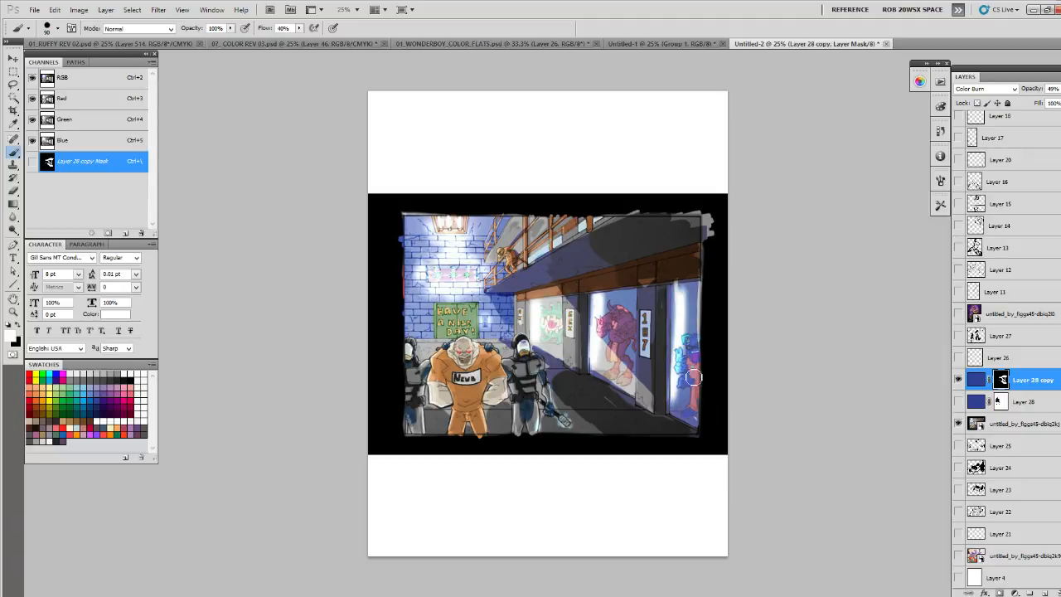
pyautogui.moveTo(558, 319)
pyautogui.mouseDown()
pyautogui.moveTo(527, 307)
pyautogui.moveTo(532, 330)
pyautogui.moveTo(532, 305)
pyautogui.mouseUp()
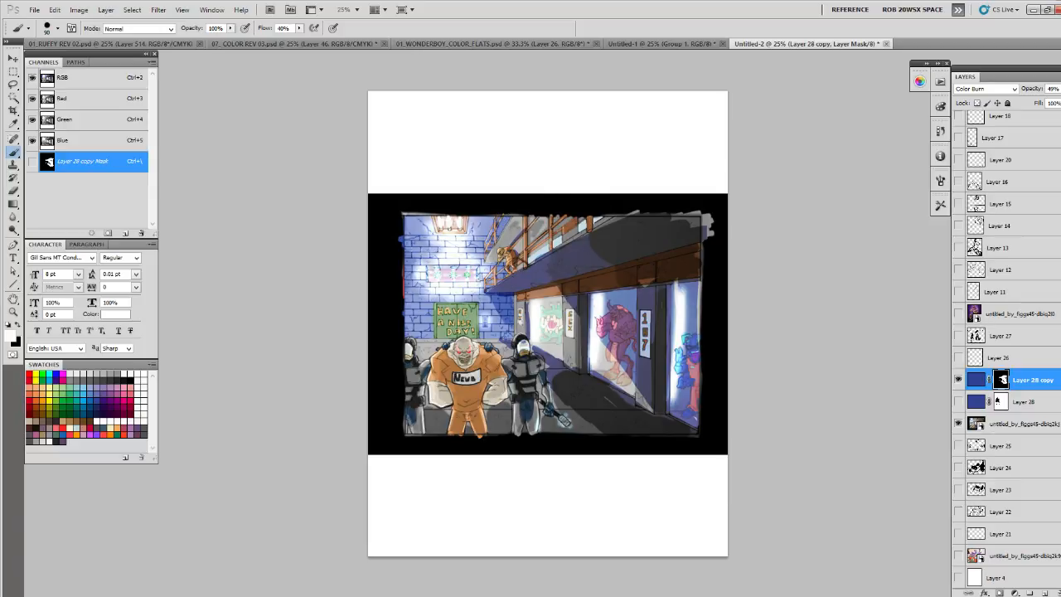
# - Paint shading on the copy's mask over the prisoner and the guards on either side of him
pyautogui.moveTo(524, 348)
pyautogui.mouseDown()
pyautogui.moveTo(525, 415)
pyautogui.moveTo(536, 363)
pyautogui.moveTo(522, 413)
pyautogui.mouseUp()
pyautogui.moveTo(464, 347)
pyautogui.mouseDown()
pyautogui.moveTo(467, 378)
pyautogui.moveTo(492, 368)
pyautogui.moveTo(469, 391)
pyautogui.moveTo(476, 417)
pyautogui.moveTo(446, 377)
pyautogui.moveTo(441, 397)
pyautogui.moveTo(493, 386)
pyautogui.mouseUp()
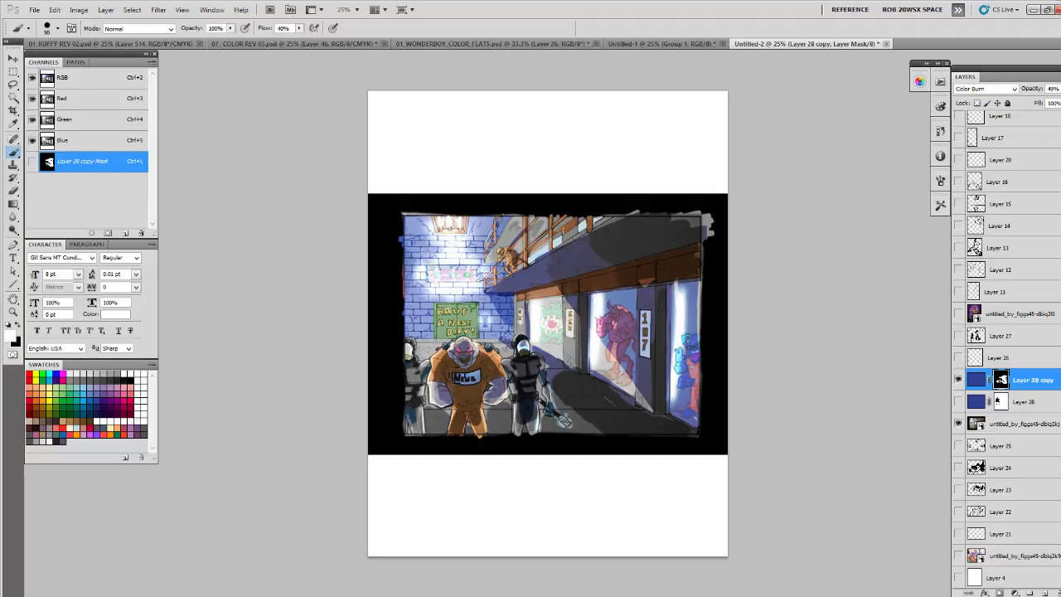
pyautogui.moveTo(407, 346); pyautogui.dragTo(416, 425)
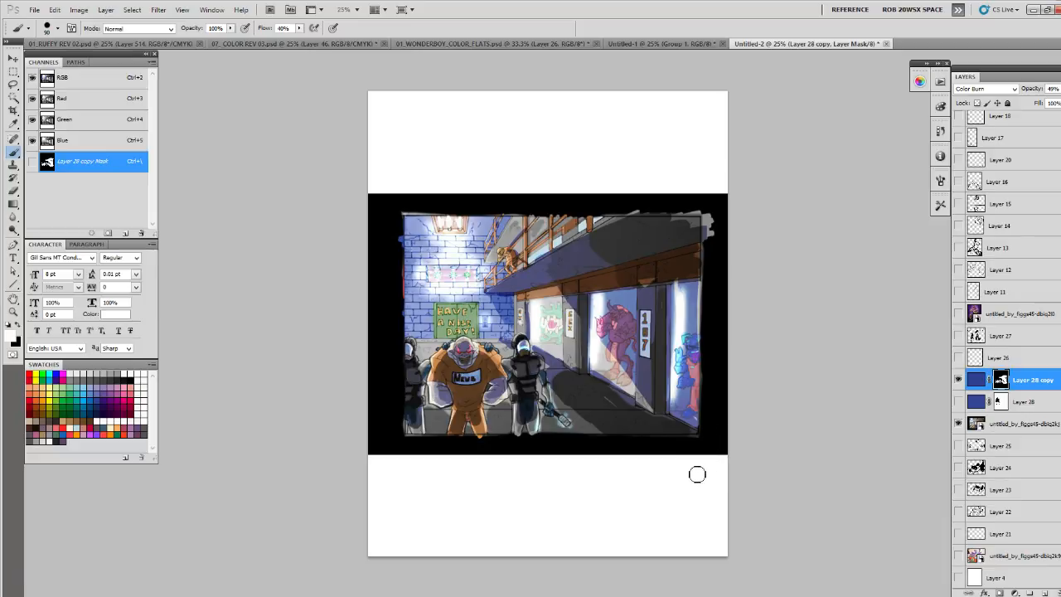
# - Compare the scene with each of the two blue shading layers shown separately, leaving both hidden
pyautogui.click(959, 380)
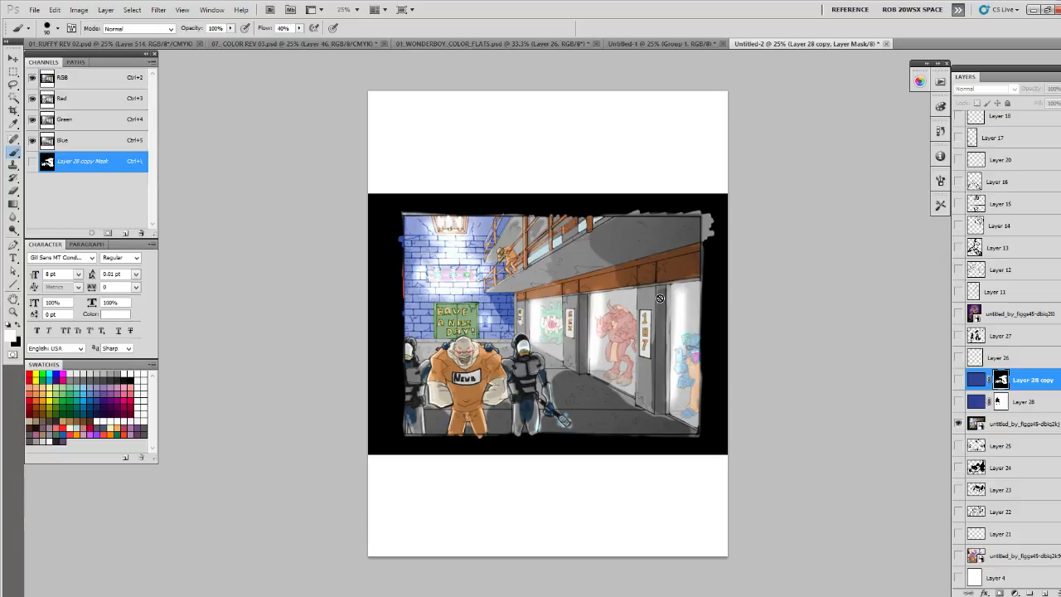
pyautogui.click(957, 380)
pyautogui.click(958, 380)
pyautogui.click(958, 401)
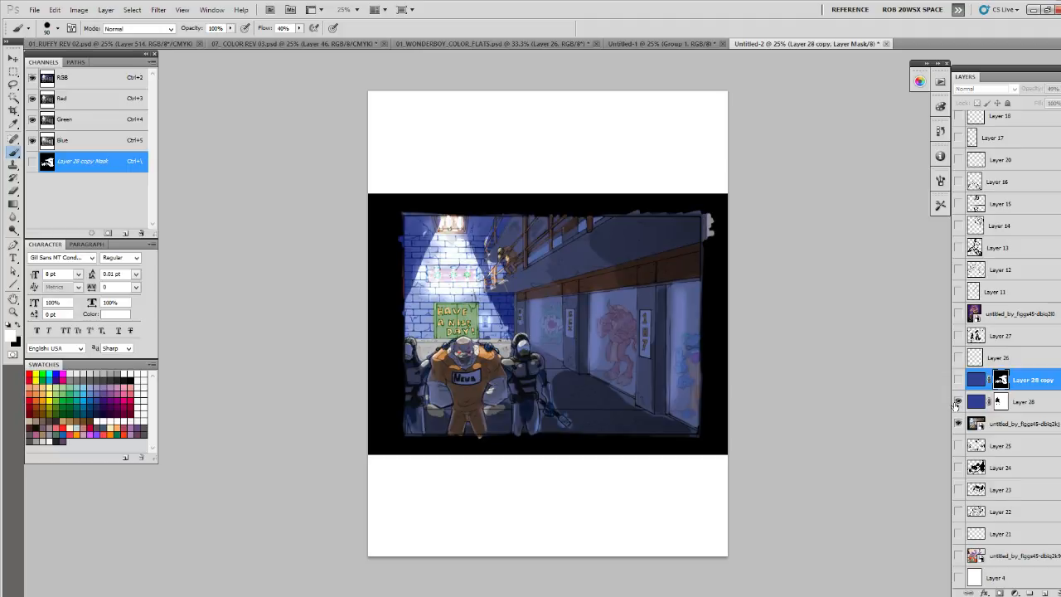
pyautogui.click(958, 401)
pyautogui.click(958, 379)
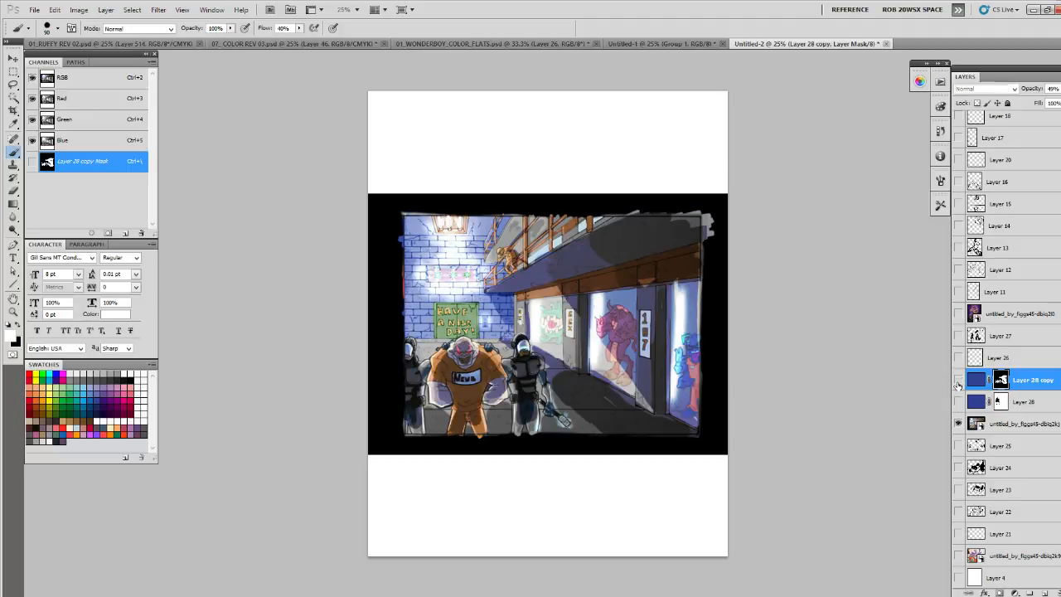
pyautogui.click(958, 380)
# - On a new layer, handwrite blue notes reading GLOBAL and LOCAL LIGHT above the scene, with a circle sketch beside them
pyautogui.click(1048, 594)
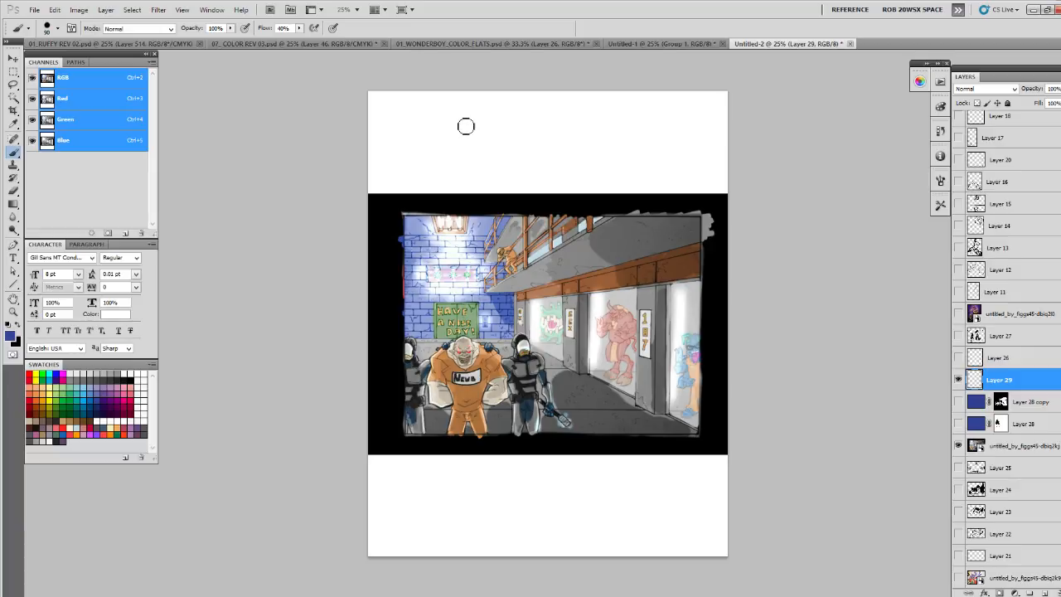
pyautogui.moveTo(445, 128)
pyautogui.mouseDown()
pyautogui.moveTo(483, 124)
pyautogui.moveTo(510, 149)
pyautogui.moveTo(547, 146)
pyautogui.moveTo(528, 130)
pyautogui.mouseUp()
pyautogui.moveTo(462, 154)
pyautogui.mouseDown()
pyautogui.moveTo(469, 171)
pyautogui.moveTo(505, 161)
pyautogui.moveTo(543, 172)
pyautogui.mouseUp()
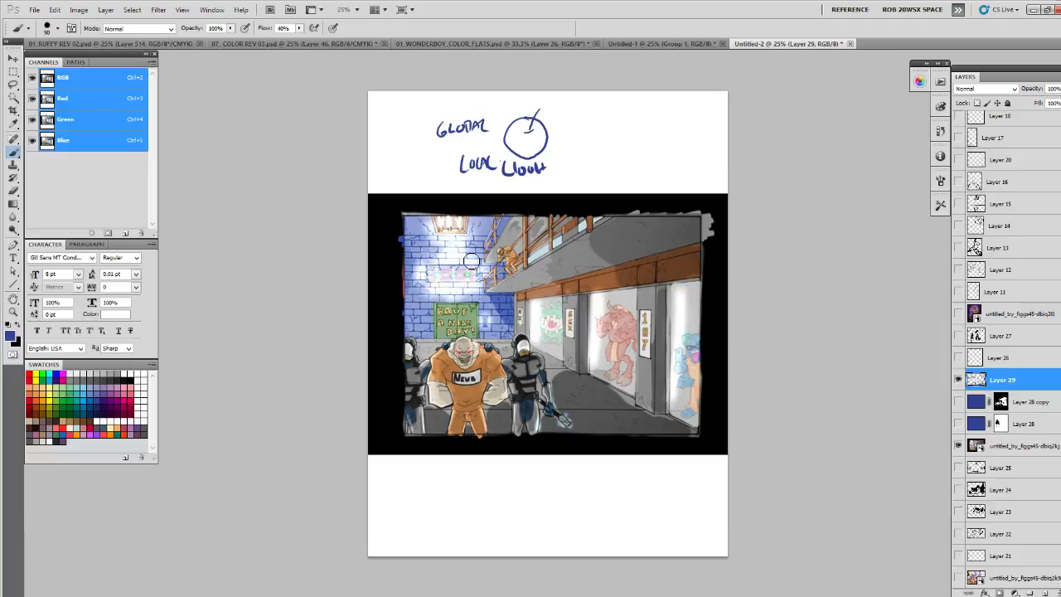
# - Mark the ceiling lamp and sketch blue lines across the cells and floor to show the light directions
pyautogui.moveTo(452, 217); pyautogui.dragTo(453, 236)
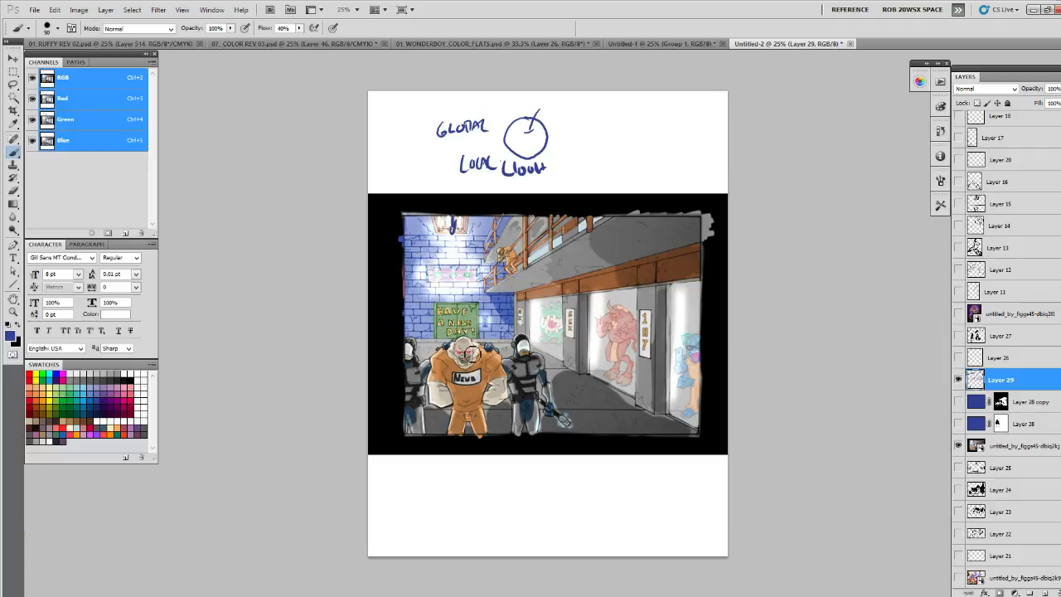
pyautogui.moveTo(471, 354); pyautogui.dragTo(478, 362)
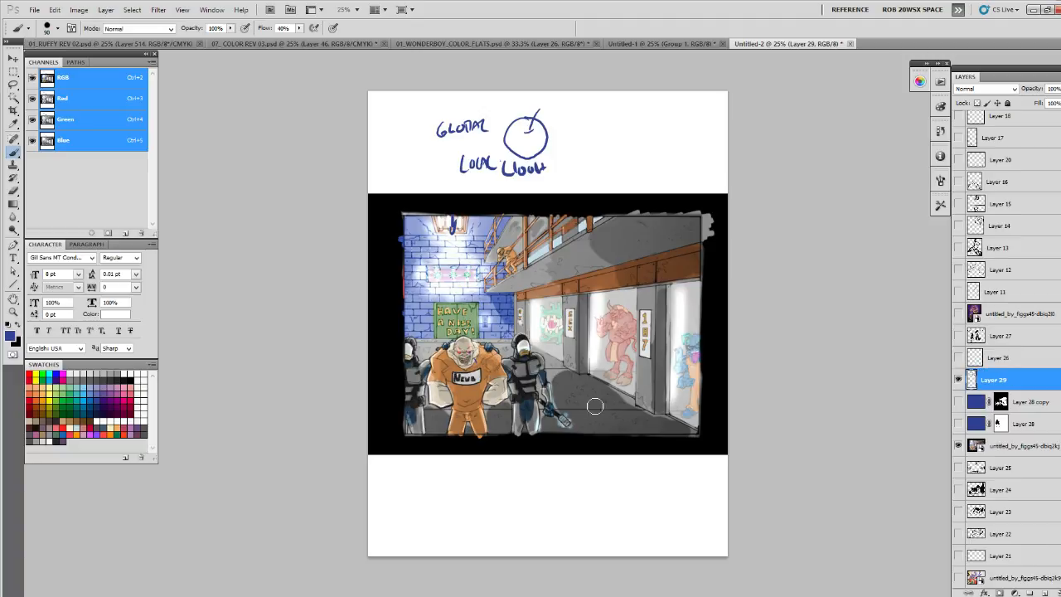
pyautogui.click(693, 349)
pyautogui.keyDown('shift'); pyautogui.click(586, 392); pyautogui.keyUp('shift')
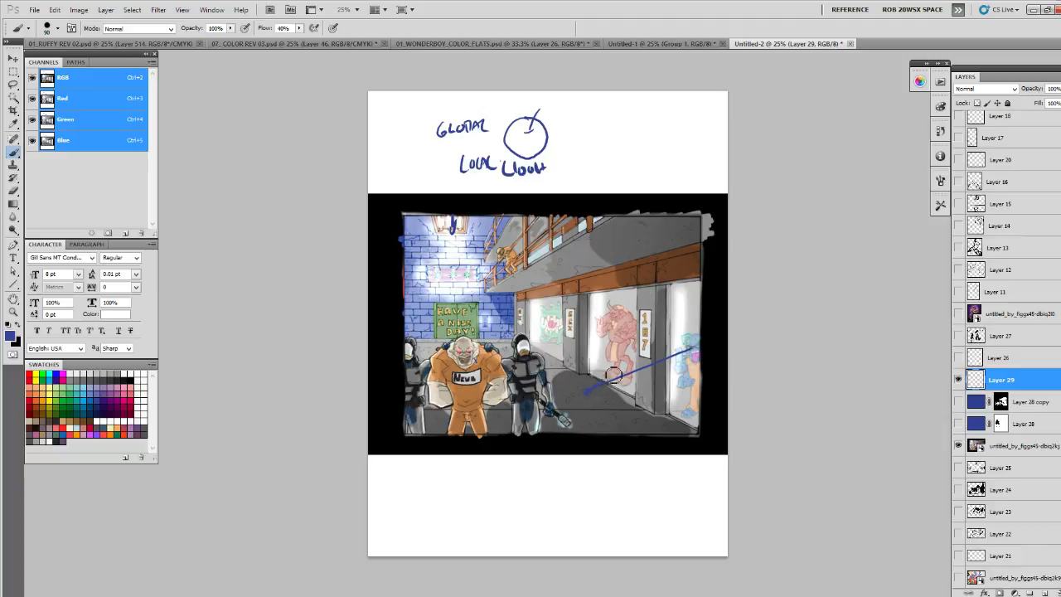
pyautogui.moveTo(612, 352)
pyautogui.mouseDown()
pyautogui.moveTo(681, 351)
pyautogui.moveTo(673, 332)
pyautogui.moveTo(592, 361)
pyautogui.moveTo(543, 351)
pyautogui.mouseUp()
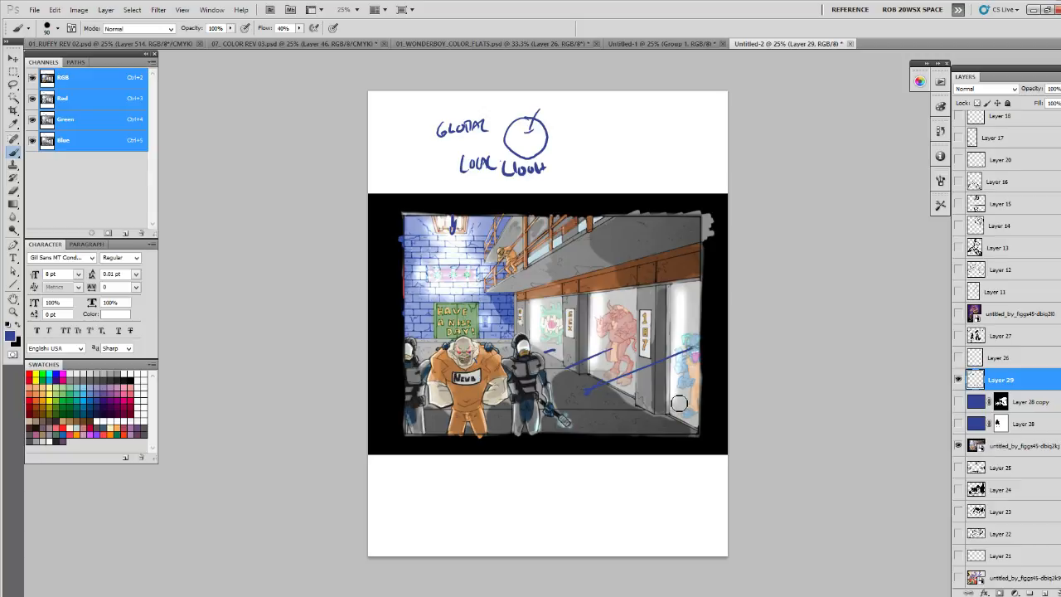
# - Hide the lighting notes and prison scene, show the boxer artwork at 100% opacity, and add a new layer above it
pyautogui.click(958, 380)
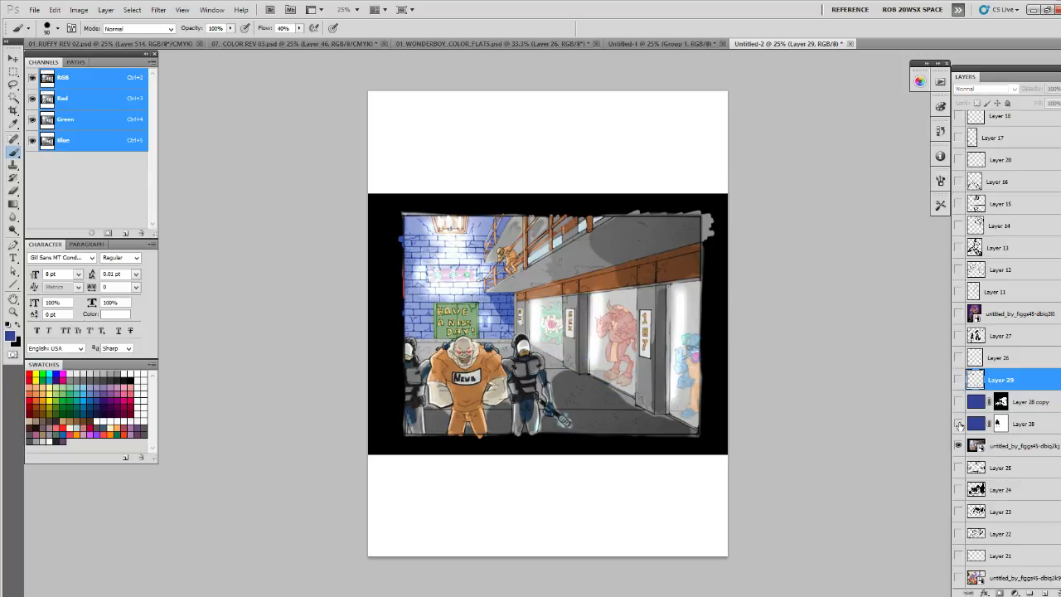
pyautogui.click(958, 445)
pyautogui.click(959, 314)
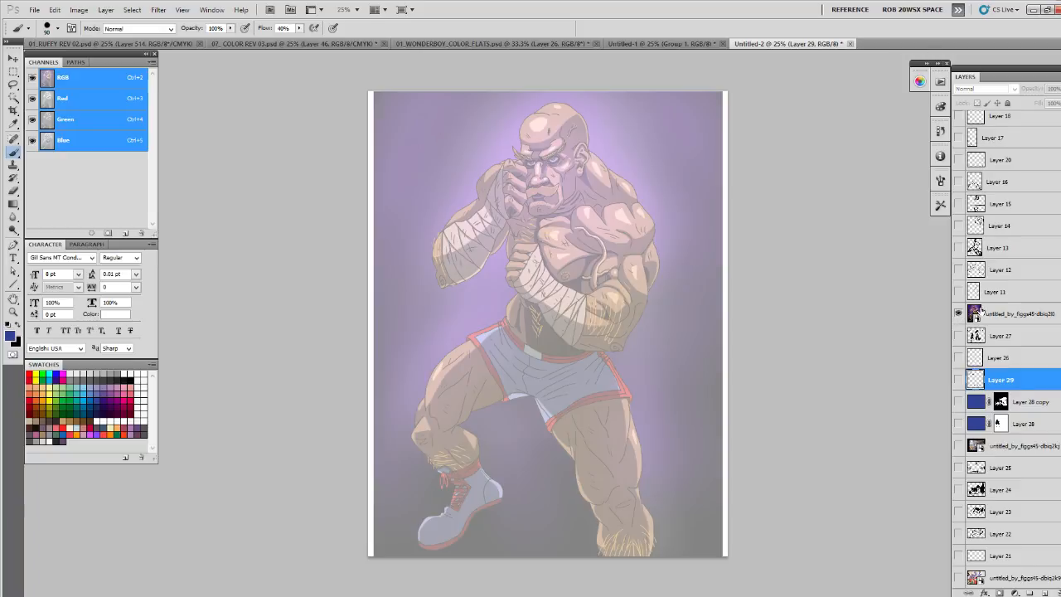
pyautogui.click(981, 314)
pyautogui.moveTo(1054, 102); pyautogui.dragTo(1060, 102)
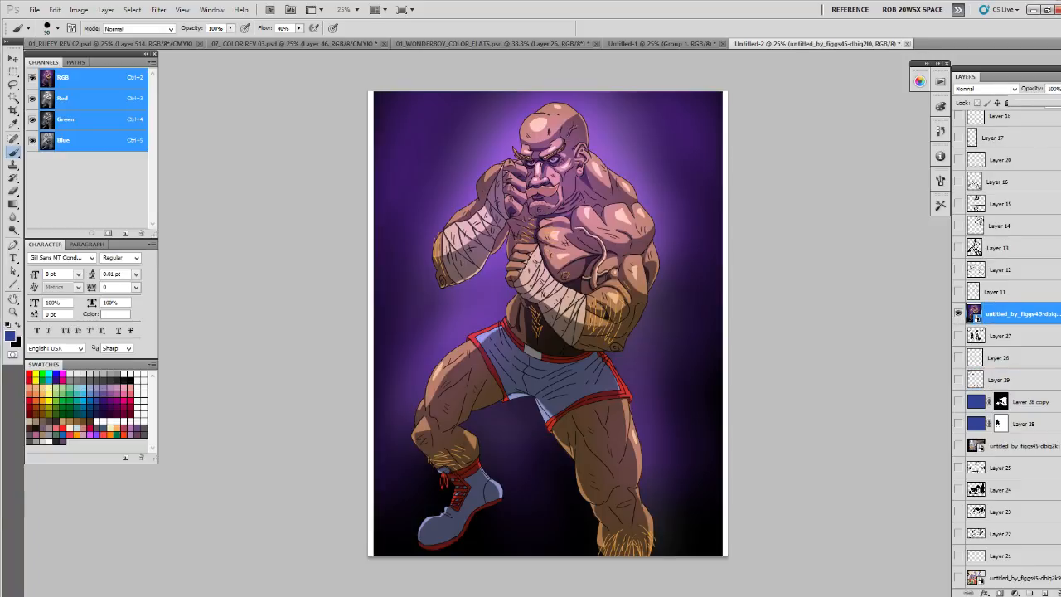
pyautogui.click(1045, 592)
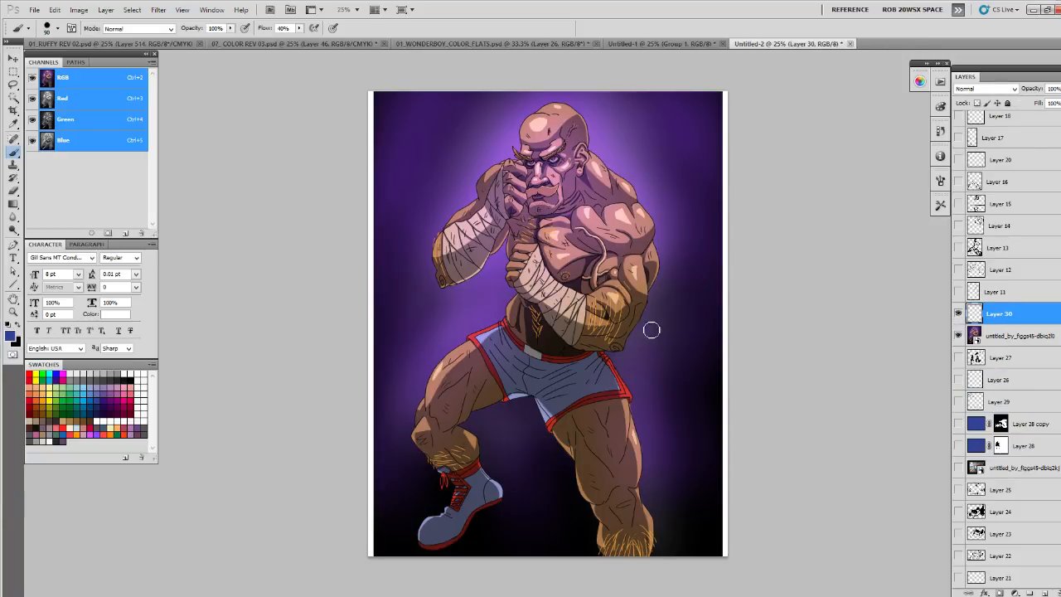
# - Mark the light direction with a blue downward arrow beside the head, and paint sampled skin tone over the raised arm and lower forearm
pyautogui.moveTo(611, 111); pyautogui.dragTo(614, 142)
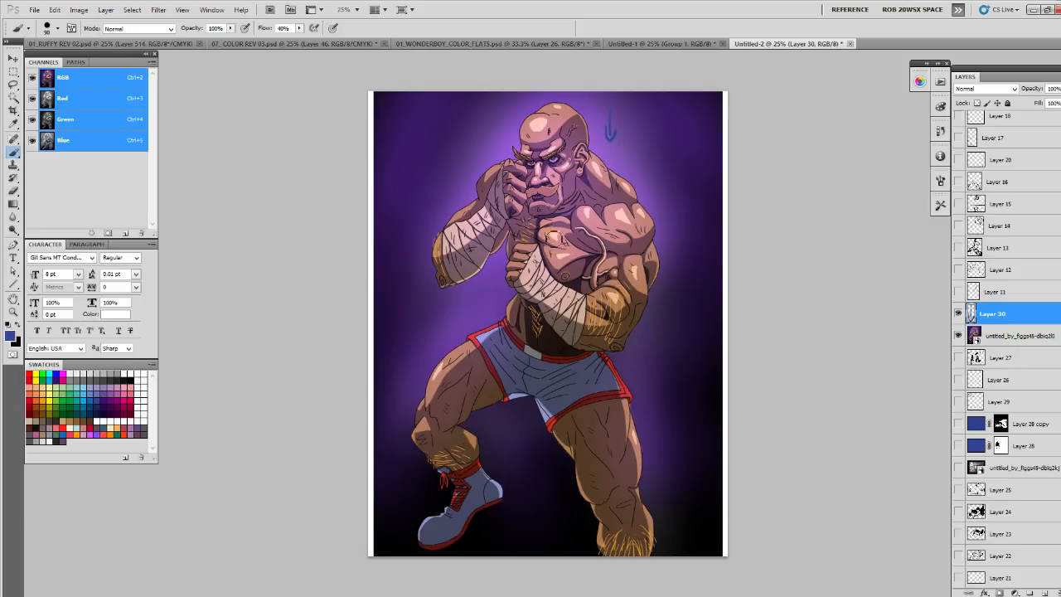
pyautogui.keyDown('alt'); pyautogui.click(484, 183); pyautogui.keyUp('alt')
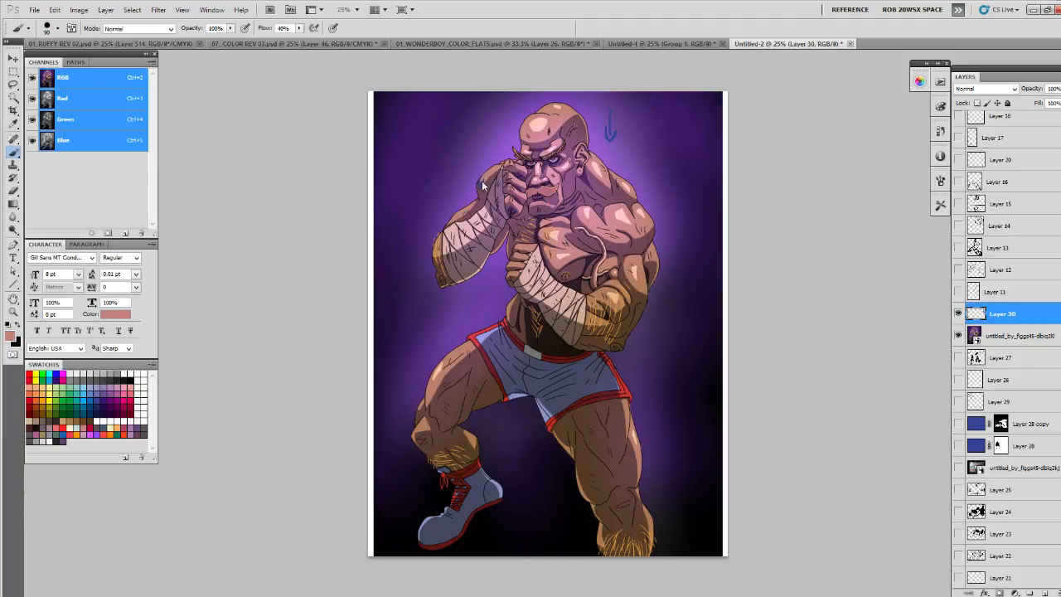
pyautogui.moveTo(479, 186)
pyautogui.mouseDown()
pyautogui.moveTo(468, 211)
pyautogui.moveTo(506, 169)
pyautogui.mouseUp()
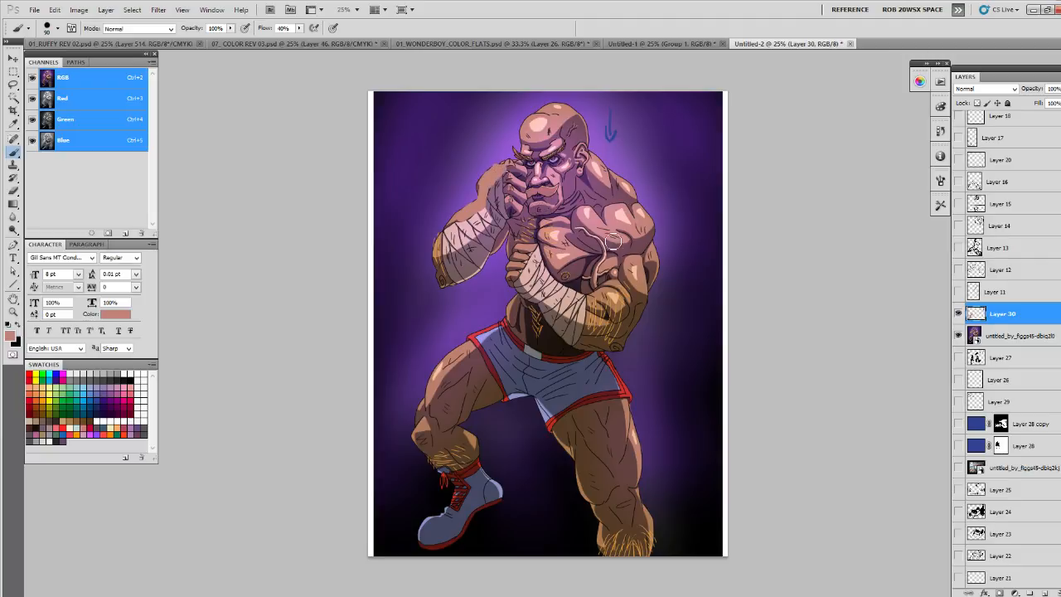
pyautogui.moveTo(614, 306); pyautogui.dragTo(630, 300)
# - Paint lighter sampled tones over the shadows on the boxer's thighs, straight-leg knee and the nearby hem of the shorts
pyautogui.moveTo(615, 408)
pyautogui.mouseDown()
pyautogui.moveTo(615, 447)
pyautogui.moveTo(628, 414)
pyautogui.moveTo(593, 422)
pyautogui.moveTo(638, 451)
pyautogui.moveTo(622, 418)
pyautogui.moveTo(598, 431)
pyautogui.moveTo(639, 471)
pyautogui.moveTo(628, 473)
pyautogui.moveTo(584, 417)
pyautogui.moveTo(599, 484)
pyautogui.mouseUp()
pyautogui.keyDown('alt'); pyautogui.click(625, 409); pyautogui.keyUp('alt')
pyautogui.keyDown('alt'); pyautogui.click(636, 449); pyautogui.keyUp('alt')
pyautogui.moveTo(580, 433)
pyautogui.mouseDown()
pyautogui.moveTo(604, 483)
pyautogui.moveTo(620, 489)
pyautogui.moveTo(619, 386)
pyautogui.moveTo(589, 397)
pyautogui.moveTo(605, 380)
pyautogui.mouseUp()
pyautogui.keyDown('alt'); pyautogui.click(549, 413); pyautogui.keyUp('alt')
pyautogui.keyDown('alt'); pyautogui.click(625, 492); pyautogui.keyUp('alt')
pyautogui.keyDown('alt'); pyautogui.click(627, 496); pyautogui.keyUp('alt')
pyautogui.moveTo(470, 355)
pyautogui.mouseDown()
pyautogui.moveTo(441, 392)
pyautogui.moveTo(443, 408)
pyautogui.moveTo(476, 361)
pyautogui.mouseUp()
pyautogui.moveTo(477, 362)
pyautogui.mouseDown()
pyautogui.moveTo(442, 390)
pyautogui.moveTo(479, 368)
pyautogui.moveTo(475, 387)
pyautogui.moveTo(424, 410)
pyautogui.mouseUp()
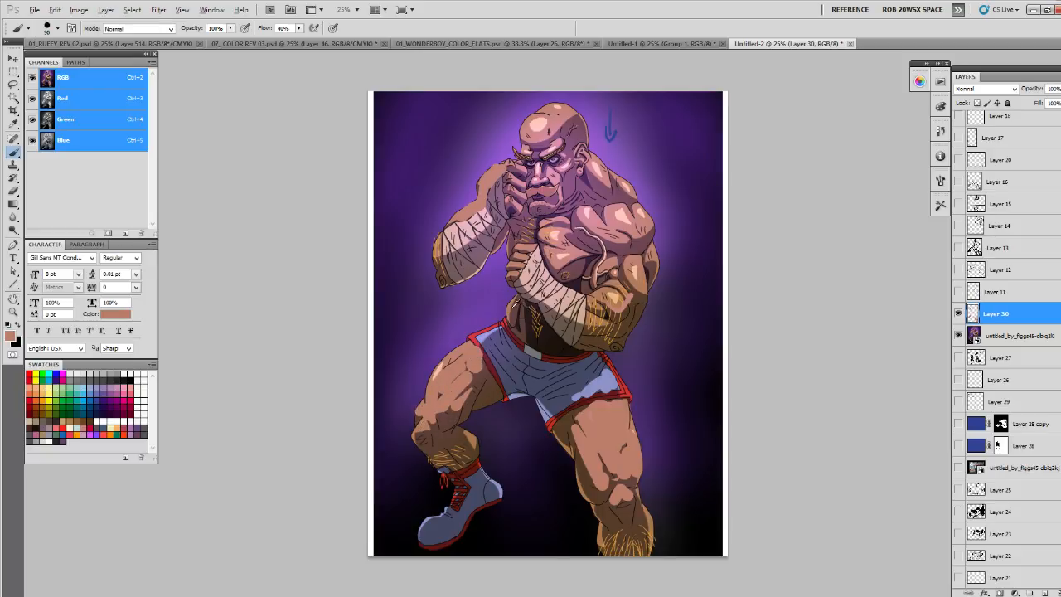
# - Paint light blue highlights on the bent-leg side of the shorts and touch up that leg with skin tone
pyautogui.keyDown('alt'); pyautogui.click(485, 337); pyautogui.keyUp('alt')
pyautogui.moveTo(502, 333); pyautogui.dragTo(506, 363)
pyautogui.keyDown('alt'); pyautogui.click(476, 387); pyautogui.keyUp('alt')
pyautogui.keyDown('alt'); pyautogui.click(460, 404); pyautogui.keyUp('alt')
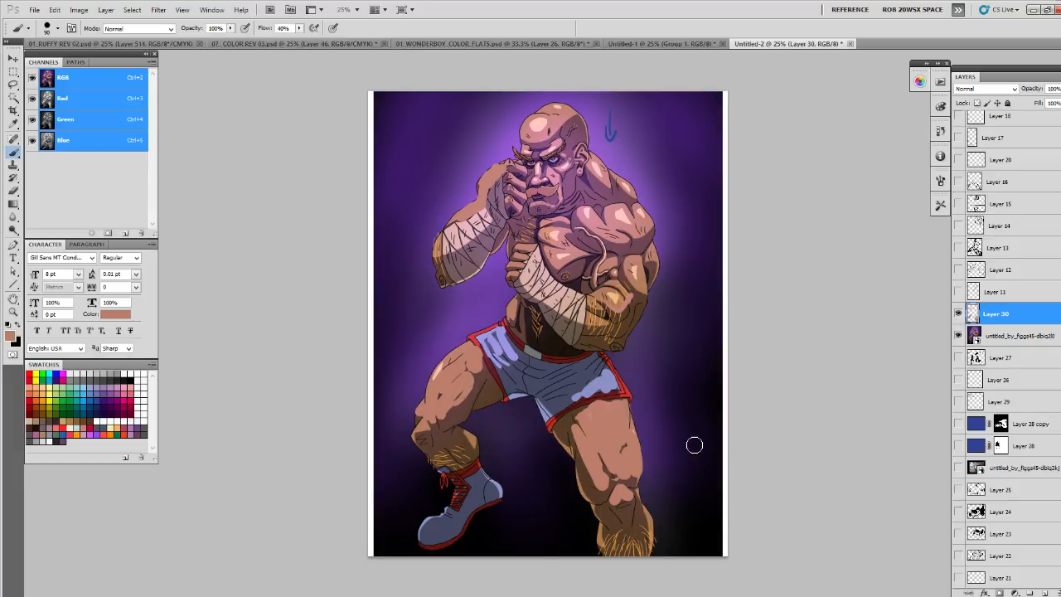
pyautogui.keyDown('alt'); pyautogui.click(463, 404); pyautogui.keyUp('alt')
pyautogui.moveTo(456, 496); pyautogui.dragTo(474, 491)
pyautogui.hotkey('ctrl', 'z')
pyautogui.keyDown('alt'); pyautogui.click(455, 399); pyautogui.keyUp('alt')
# - On a new layer, draw white circles around the shadowed lower chest and the nose to flag problem areas
pyautogui.click(1044, 593)
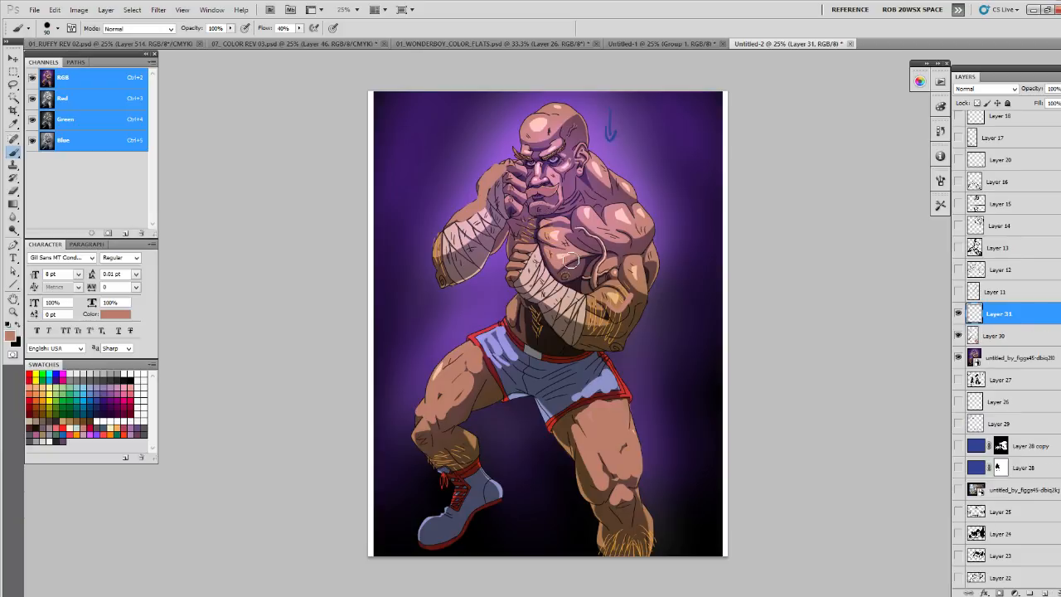
pyautogui.keyDown('alt'); pyautogui.click(571, 305); pyautogui.keyUp('alt')
pyautogui.moveTo(581, 248)
pyautogui.mouseDown()
pyautogui.moveTo(588, 276)
pyautogui.moveTo(725, 255)
pyautogui.moveTo(563, 266)
pyautogui.moveTo(585, 247)
pyautogui.mouseUp()
pyautogui.press('x')
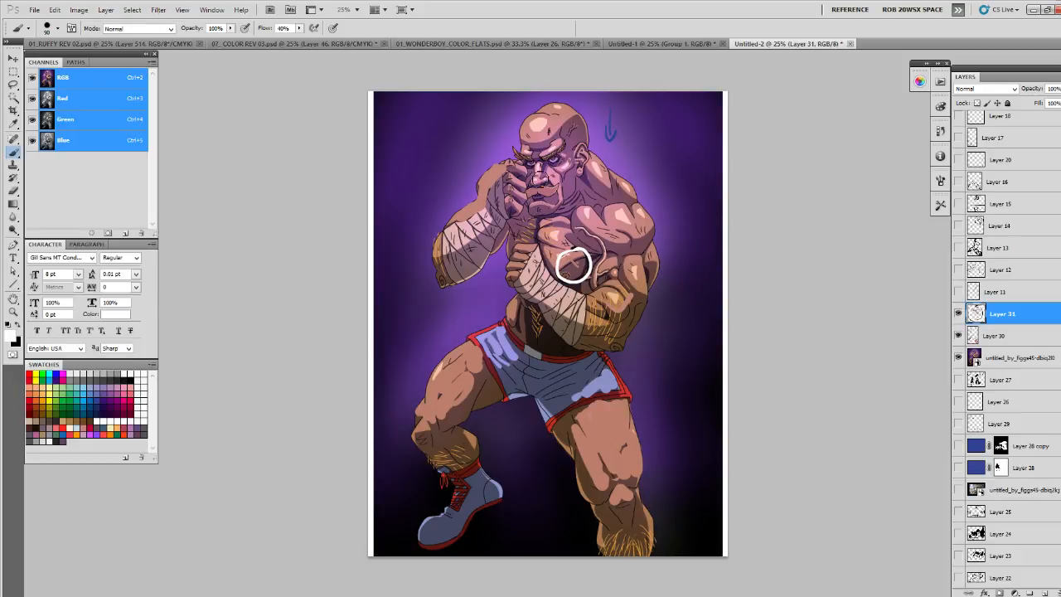
pyautogui.moveTo(535, 168); pyautogui.dragTo(538, 169)
# - Hide the circles and, on another new layer, sketch thin white lines along the nose planes and moustache with a smaller brush
pyautogui.press('z')
pyautogui.click(543, 172)
pyautogui.click(544, 172)
pyautogui.click(544, 172)
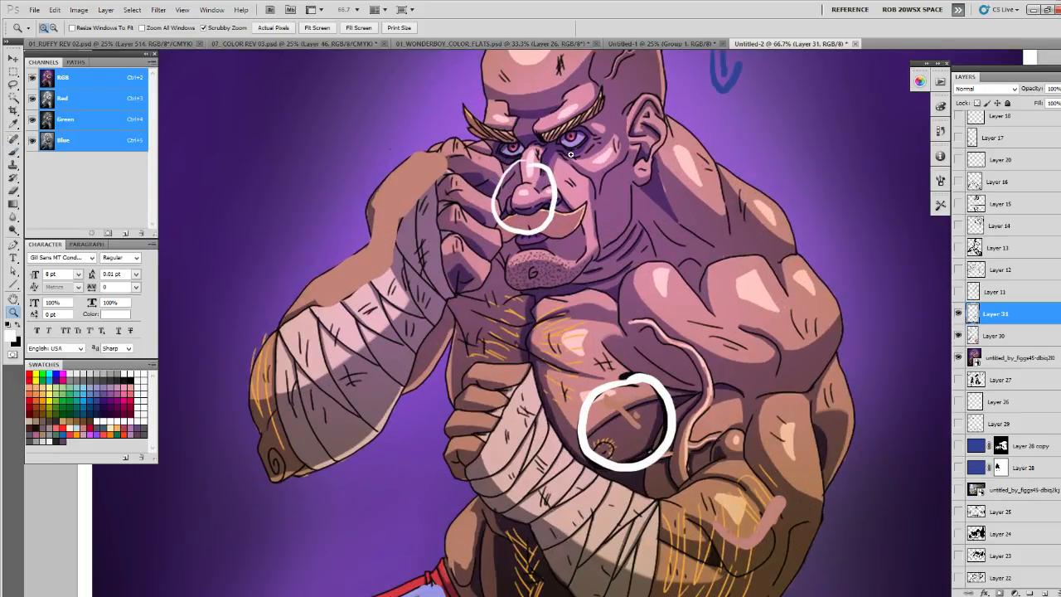
pyautogui.click(959, 313)
pyautogui.hotkey('ctrl', 'shift', 'alt', 'n')
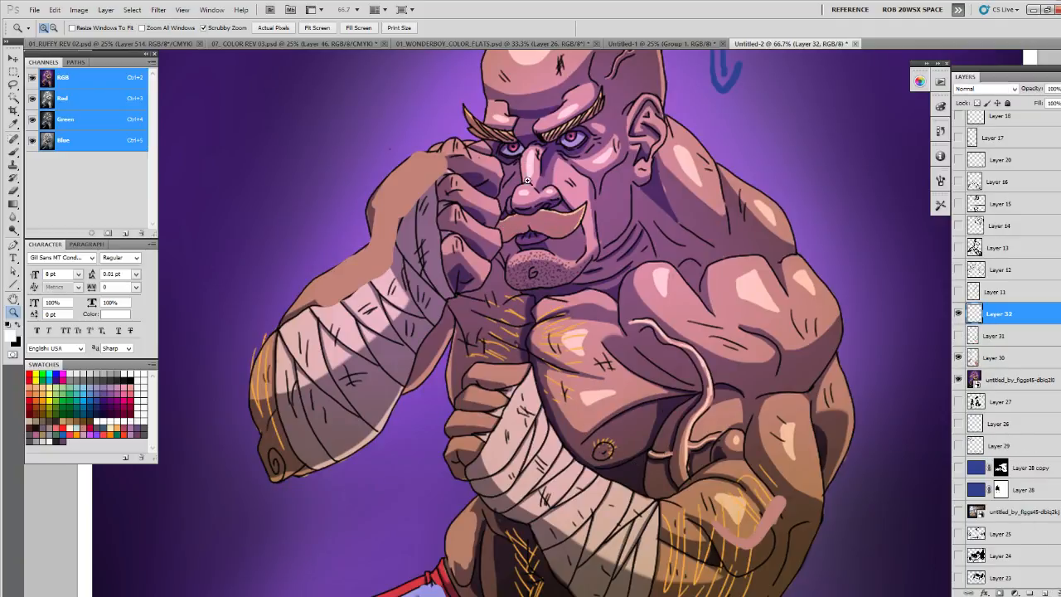
pyautogui.press('b')
pyautogui.press('[')
pyautogui.press('[')
pyautogui.moveTo(525, 149)
pyautogui.mouseDown()
pyautogui.moveTo(521, 187)
pyautogui.moveTo(541, 166)
pyautogui.moveTo(537, 191)
pyautogui.moveTo(517, 201)
pyautogui.moveTo(542, 201)
pyautogui.moveTo(551, 172)
pyautogui.moveTo(544, 196)
pyautogui.moveTo(514, 201)
pyautogui.moveTo(530, 210)
pyautogui.moveTo(501, 219)
pyautogui.moveTo(555, 213)
pyautogui.moveTo(505, 236)
pyautogui.mouseUp()
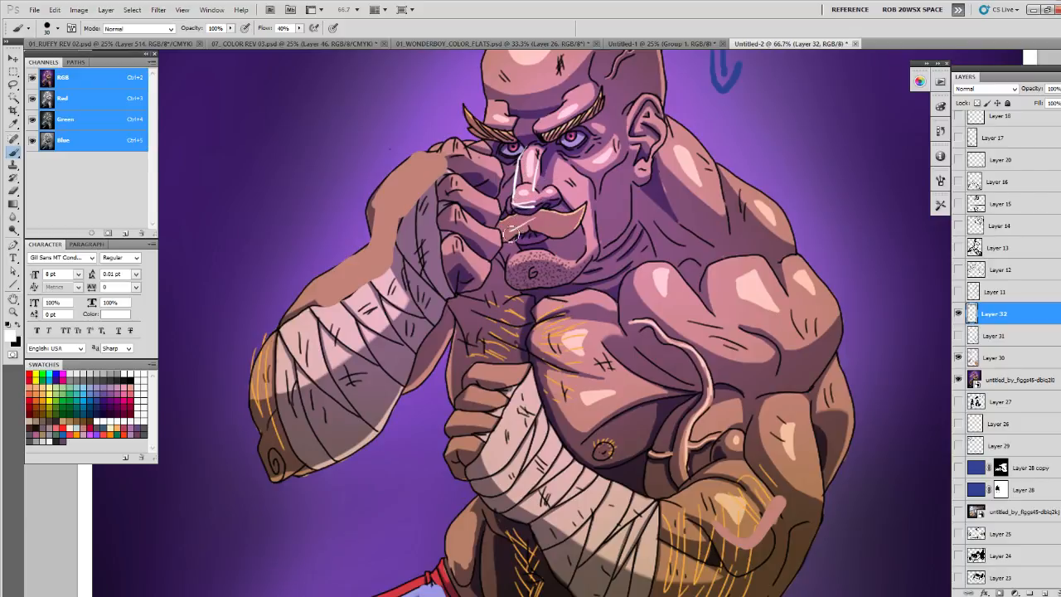
pyautogui.moveTo(512, 189)
pyautogui.mouseDown()
pyautogui.moveTo(508, 202)
pyautogui.moveTo(556, 202)
pyautogui.moveTo(554, 188)
pyautogui.moveTo(555, 197)
pyautogui.mouseUp()
pyautogui.moveTo(518, 153); pyautogui.dragTo(507, 198)
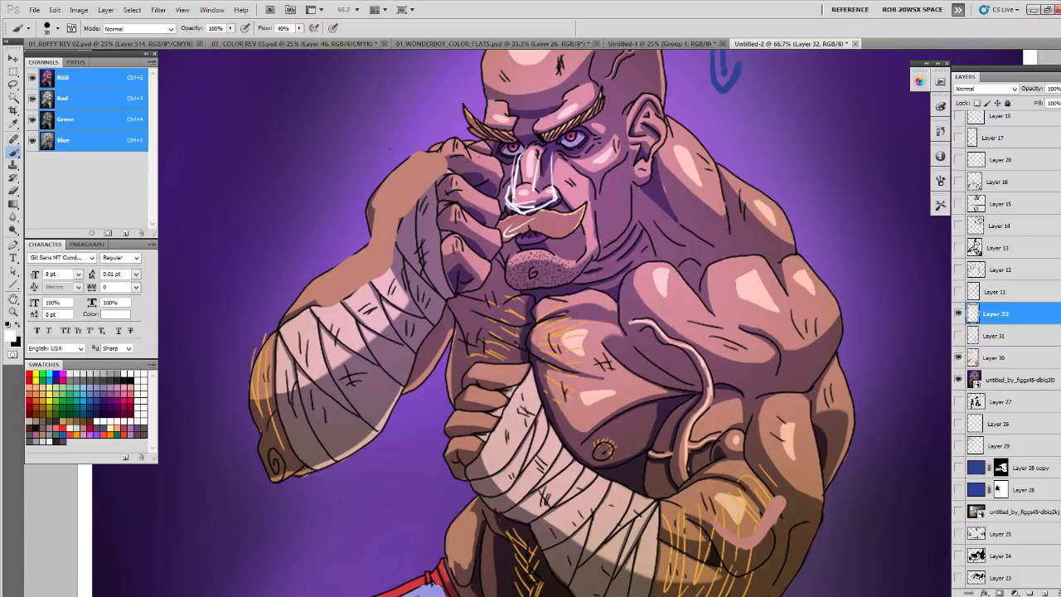
# - Hide the nose sketch and the repainted lighting so that only the original boxer artwork shows in full
pyautogui.click(958, 313)
pyautogui.click(958, 357)
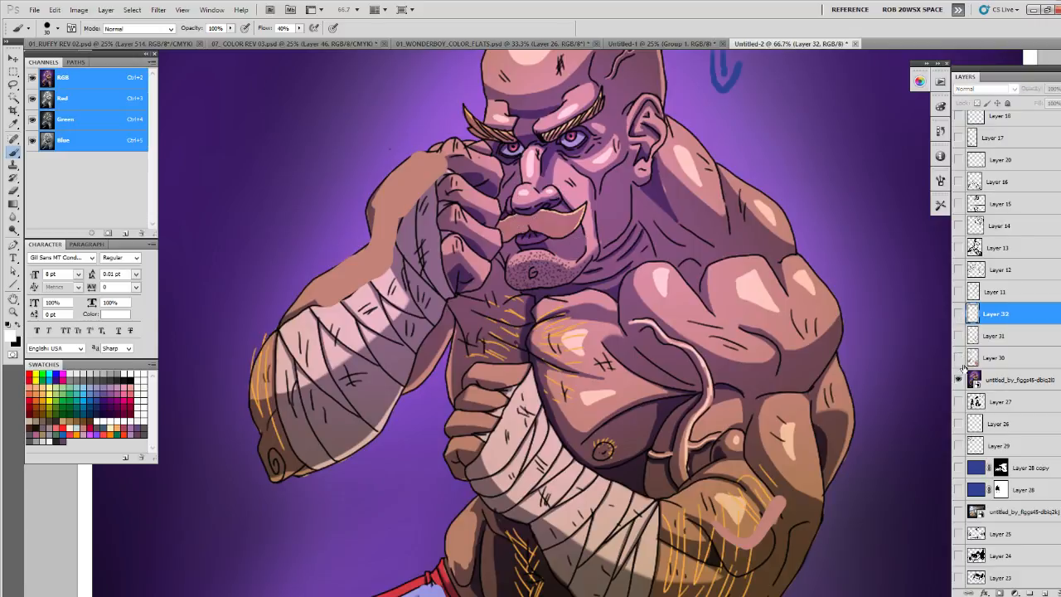
pyautogui.press('z')
pyautogui.keyDown('alt'); pyautogui.click(798, 373); pyautogui.keyUp('alt')
pyautogui.keyDown('alt'); pyautogui.click(799, 373); pyautogui.keyUp('alt')
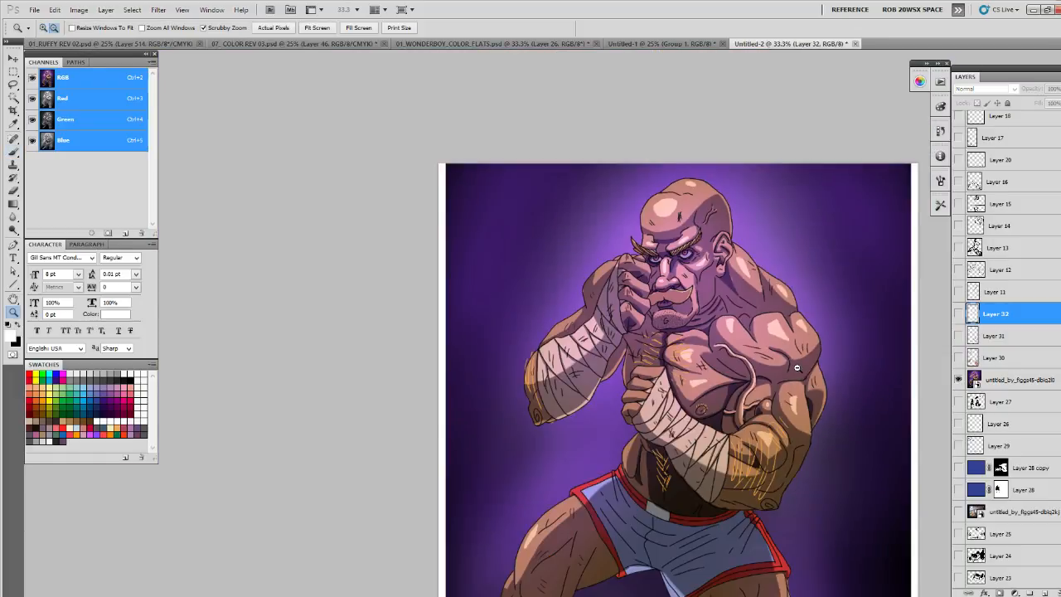
pyautogui.keyDown('alt'); pyautogui.click(799, 373); pyautogui.keyUp('alt')
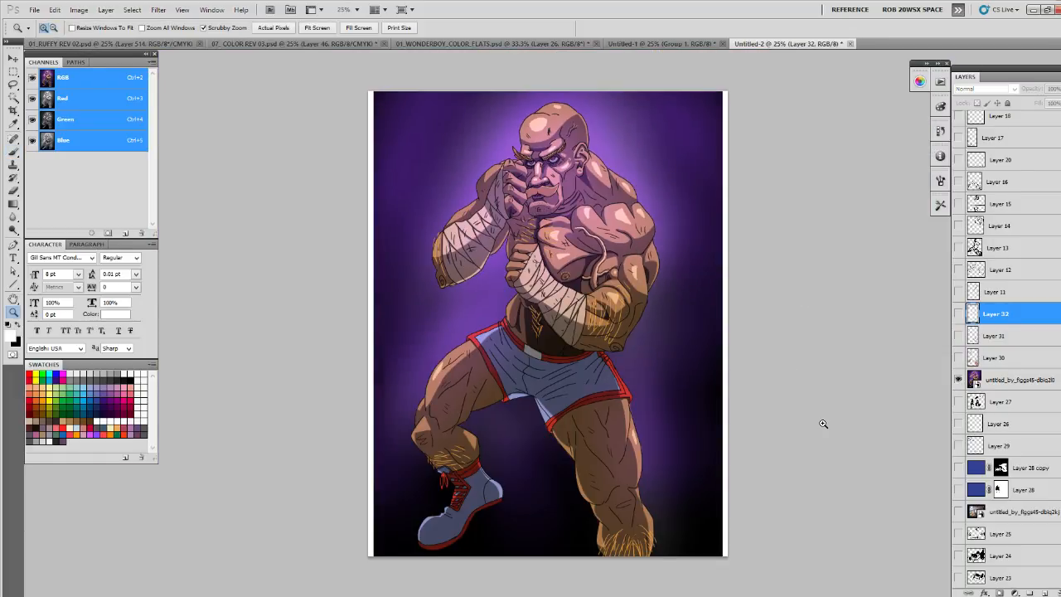
# - Hide the boxer artwork and show the FAN HELP title text on the blank page
pyautogui.click(959, 380)
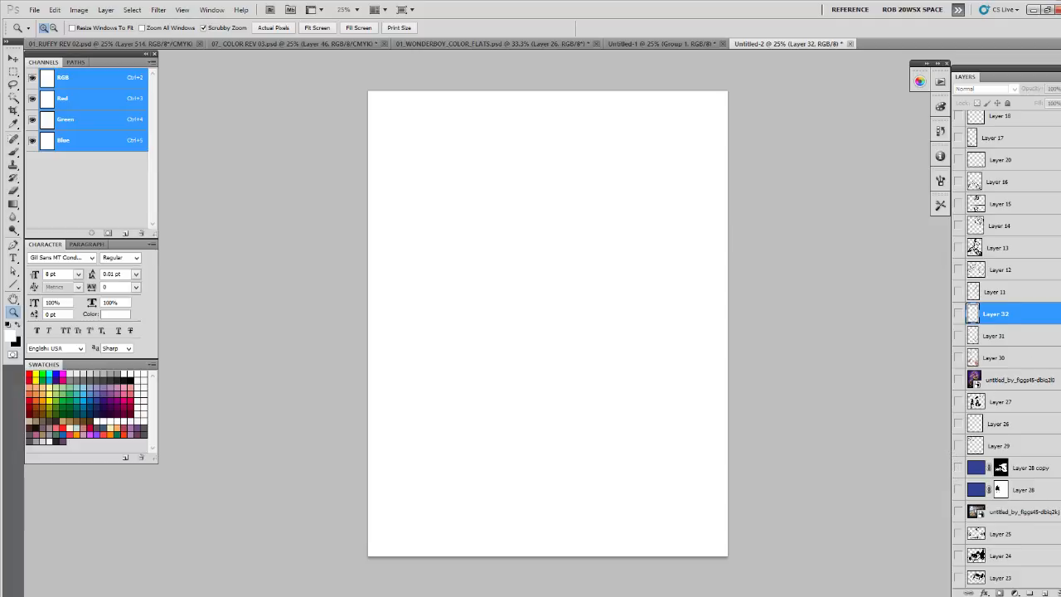
pyautogui.scroll(-5, 1024, 481)
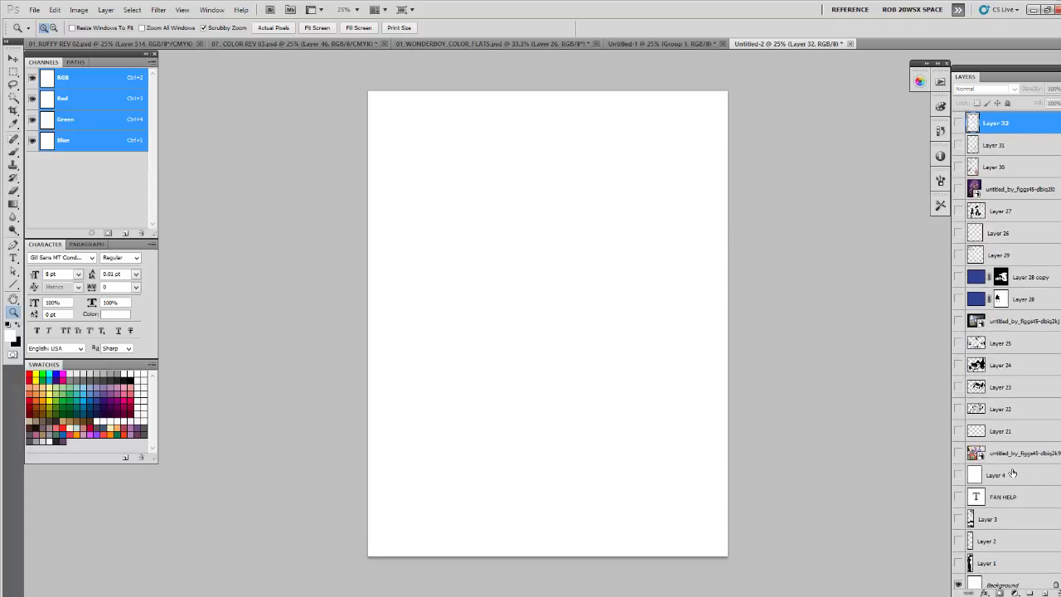
pyautogui.click(959, 496)
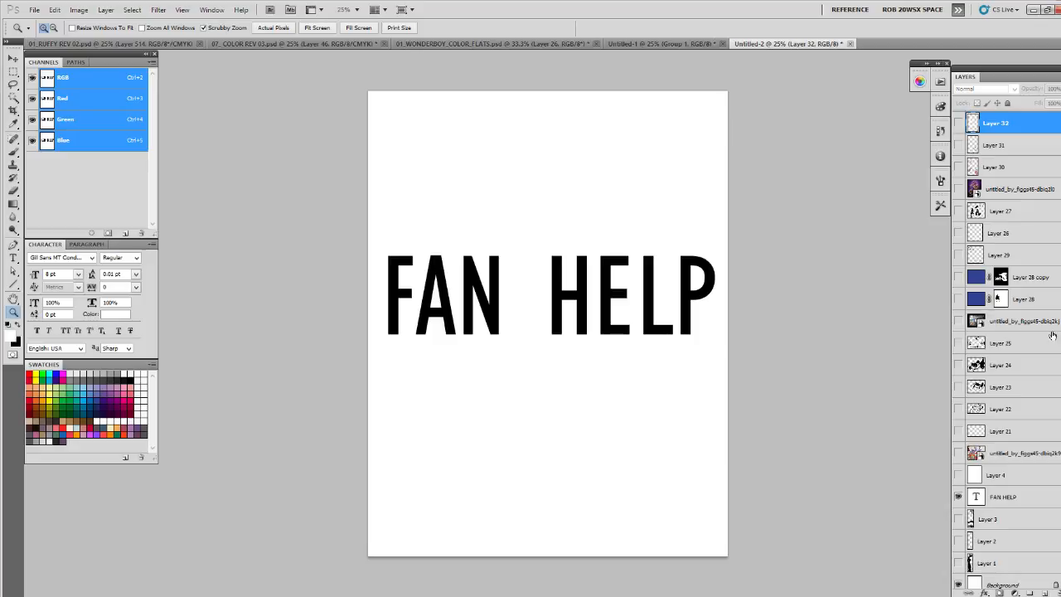
pyautogui.scroll(-1, 1007, 365)
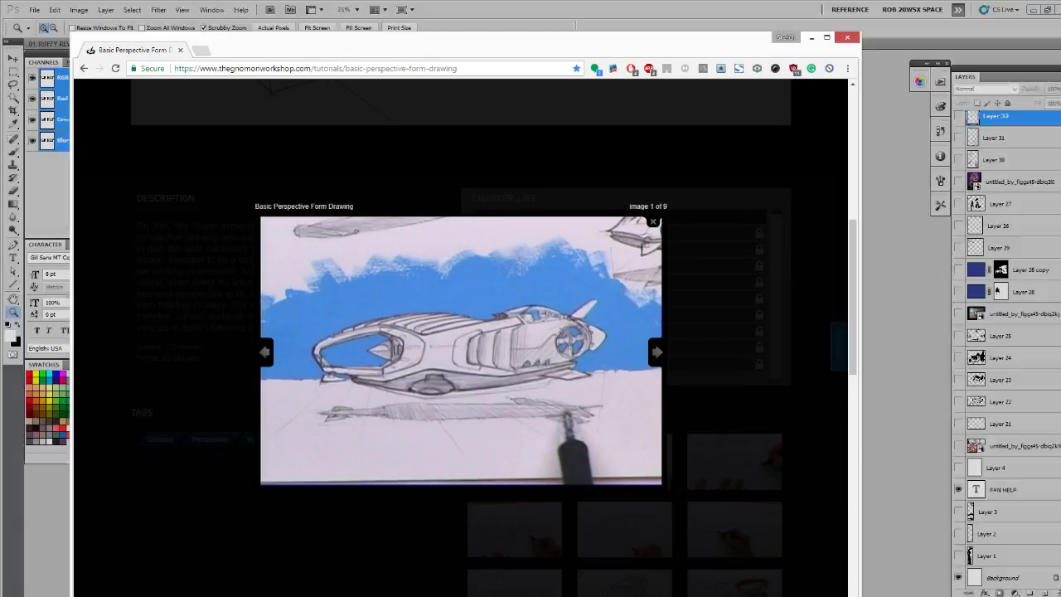
# - Switch to the browser, go back to the fan's DeviantArt gallery and examine the range of character artworks and studies
pyautogui.click(85, 68)
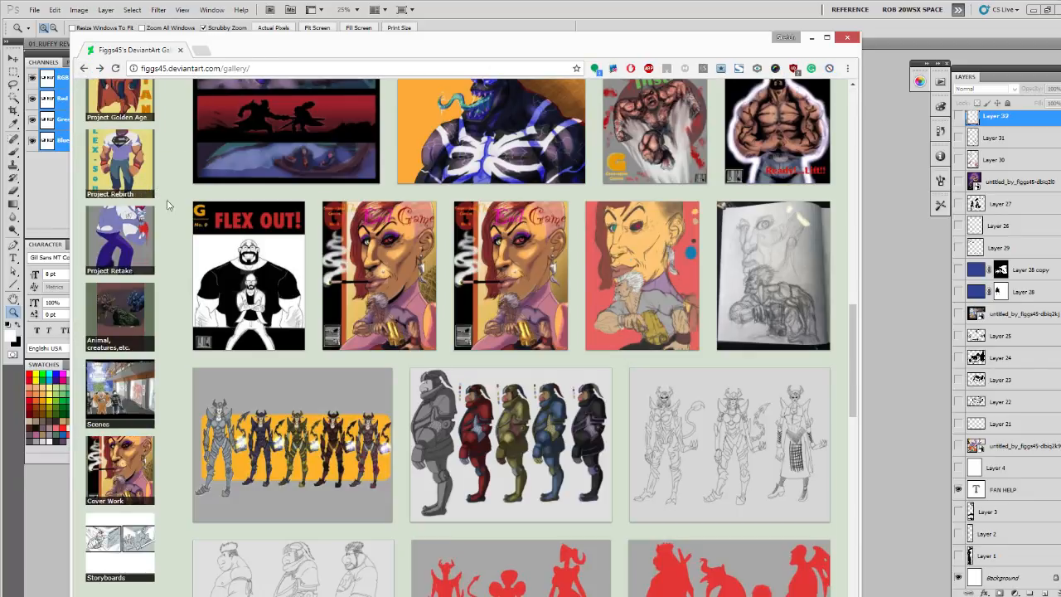
pyautogui.scroll(2, 265, 324)
pyautogui.scroll(3, 266, 323)
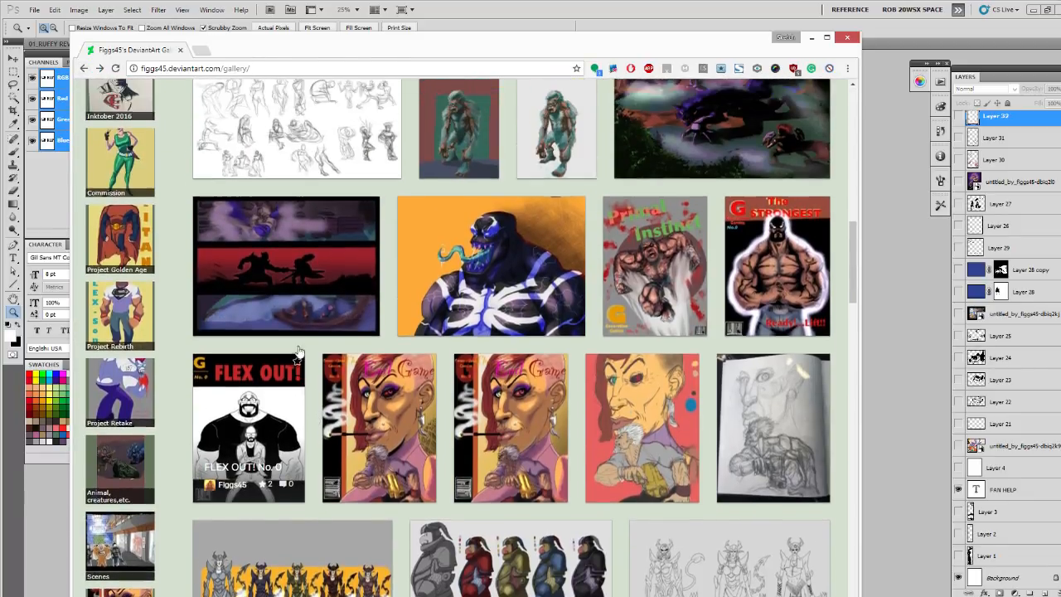
pyautogui.scroll(4, 356, 354)
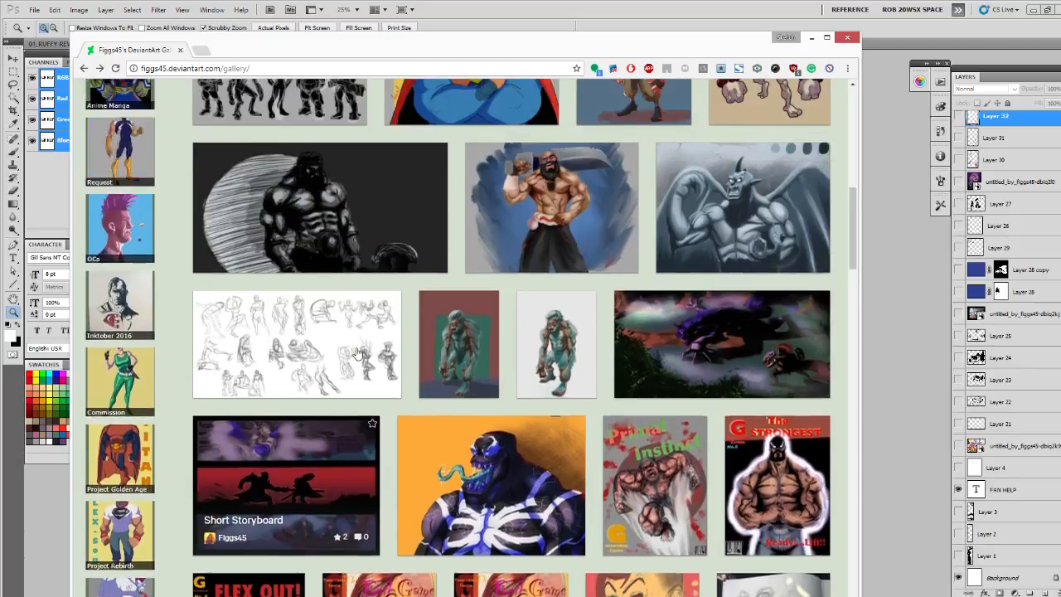
pyautogui.scroll(6, 357, 354)
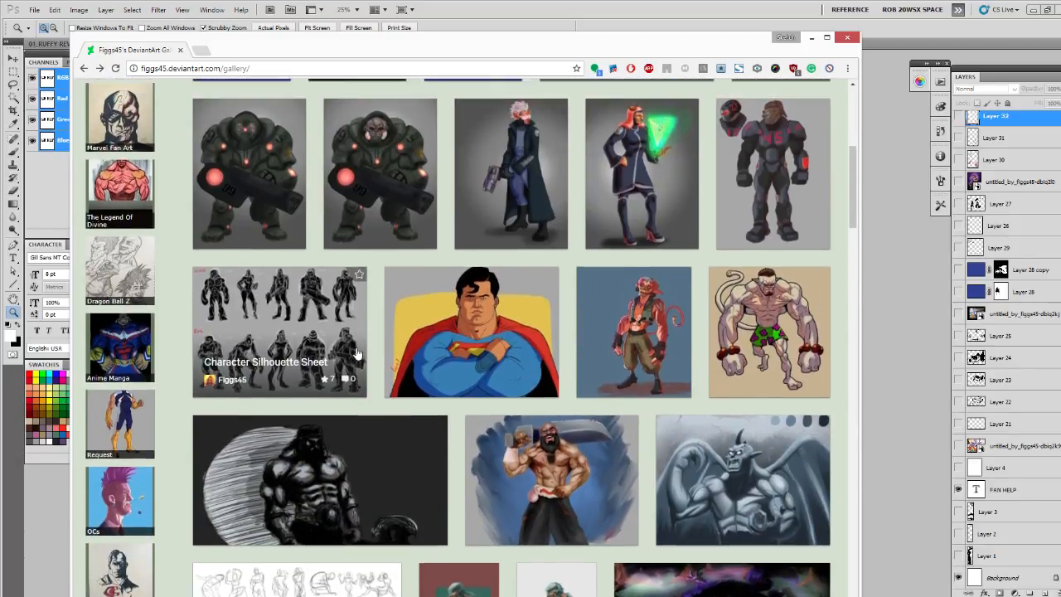
pyautogui.scroll(2, 356, 353)
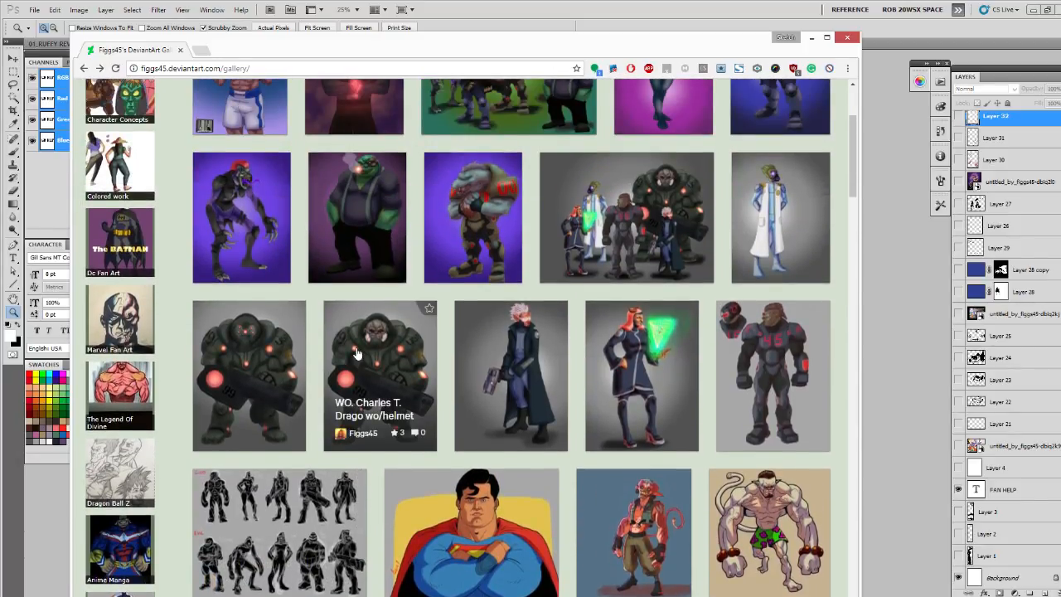
pyautogui.scroll(4, 356, 354)
pyautogui.scroll(-15, 345, 346)
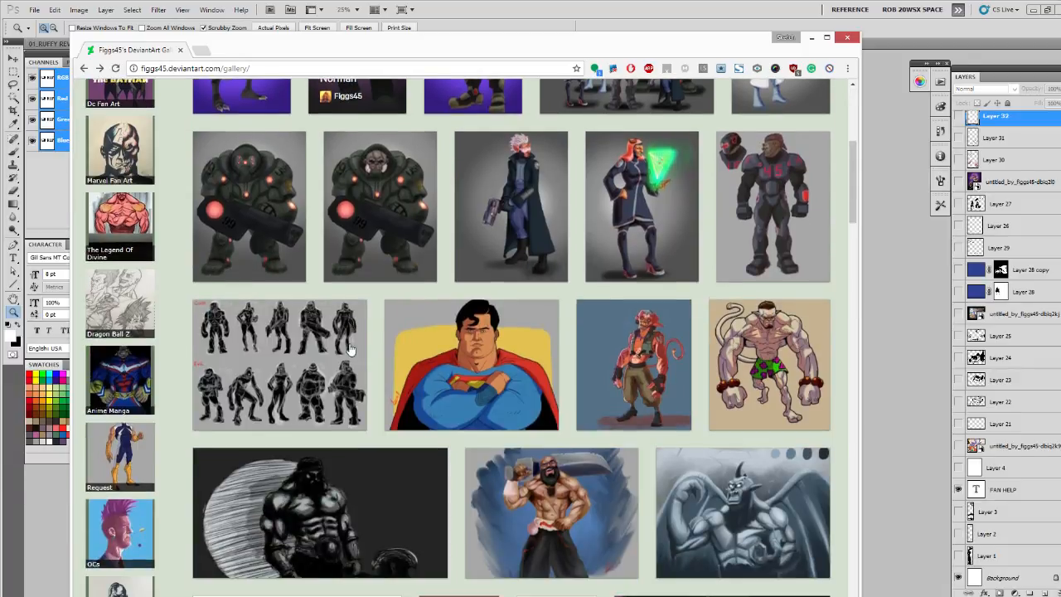
pyautogui.scroll(-4, 345, 346)
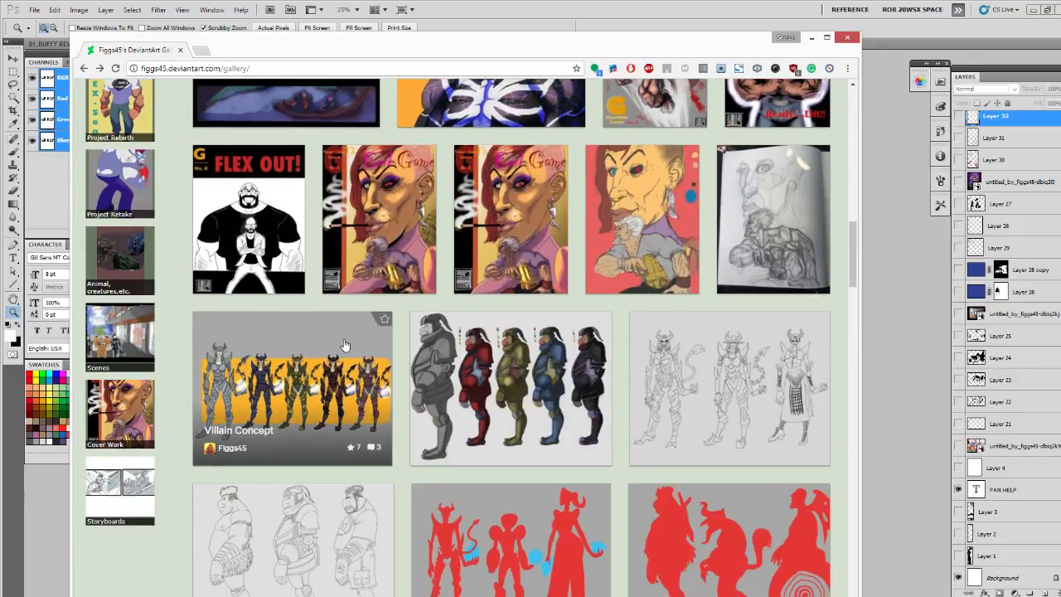
pyautogui.scroll(-9, 345, 346)
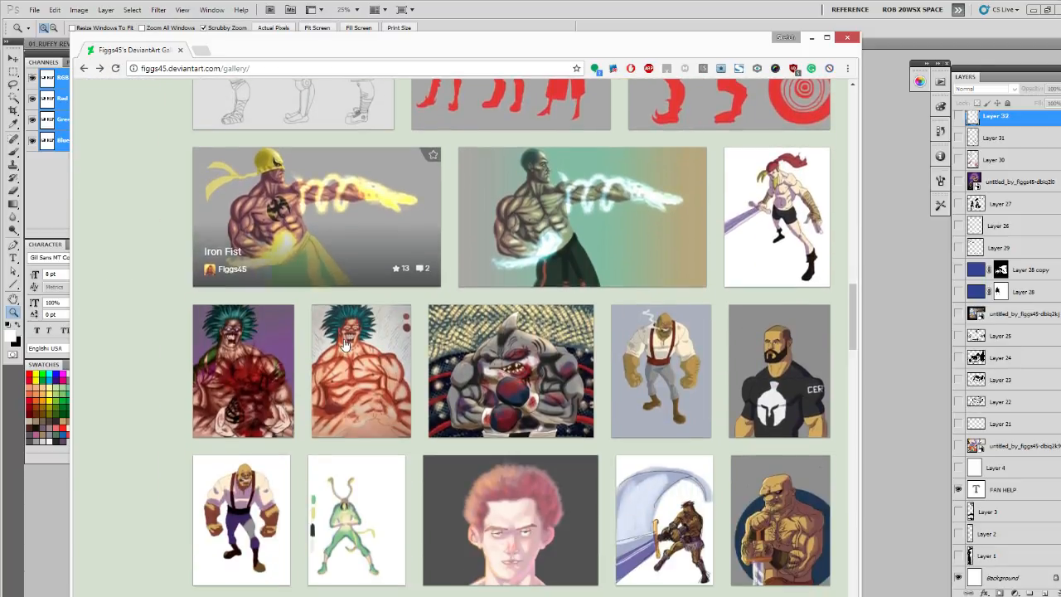
pyautogui.scroll(-5, 345, 346)
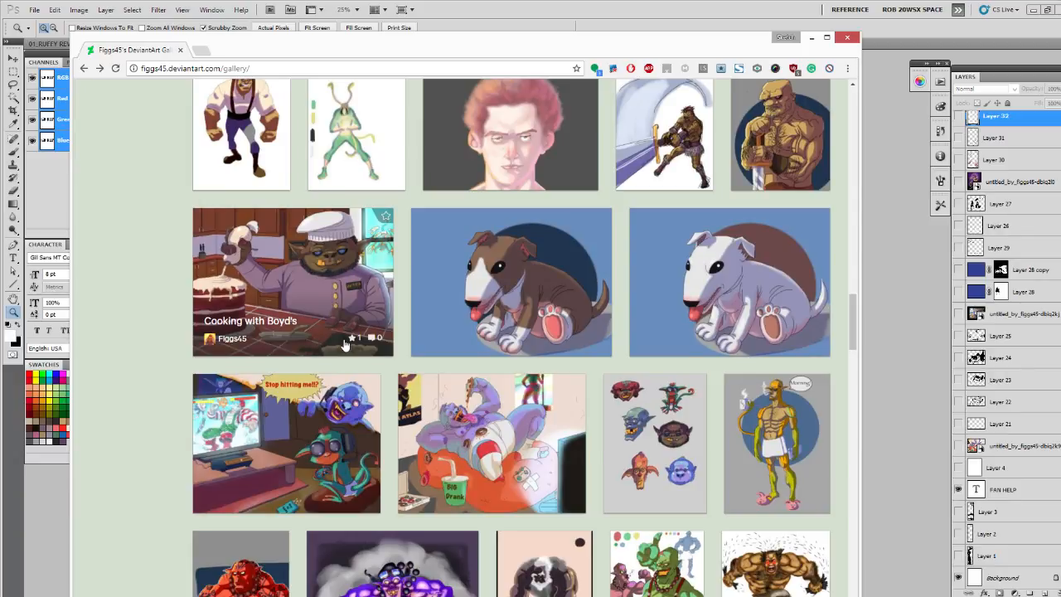
pyautogui.scroll(-2, 344, 344)
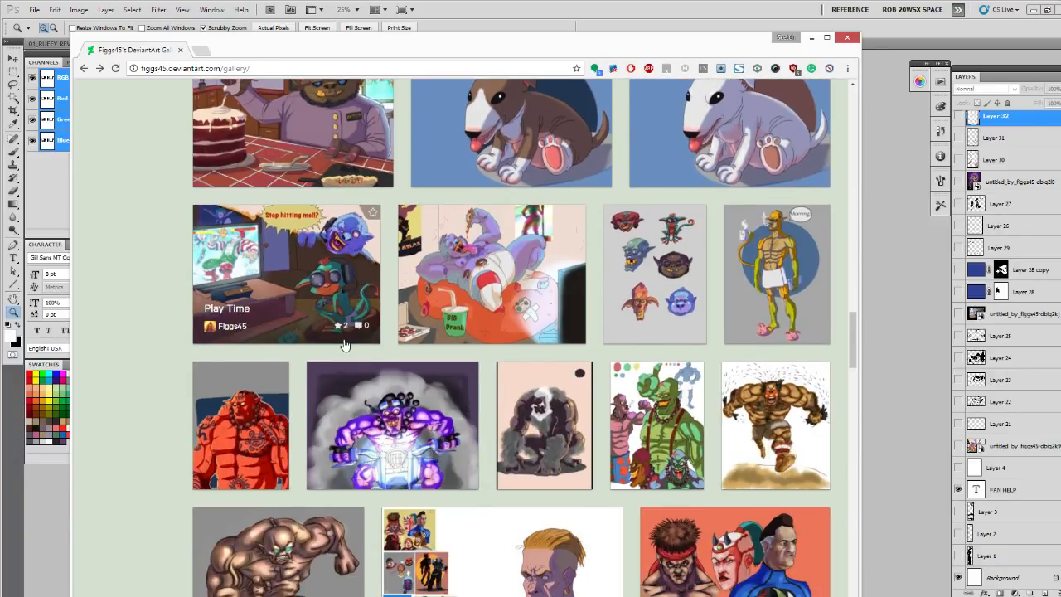
pyautogui.scroll(-3, 344, 344)
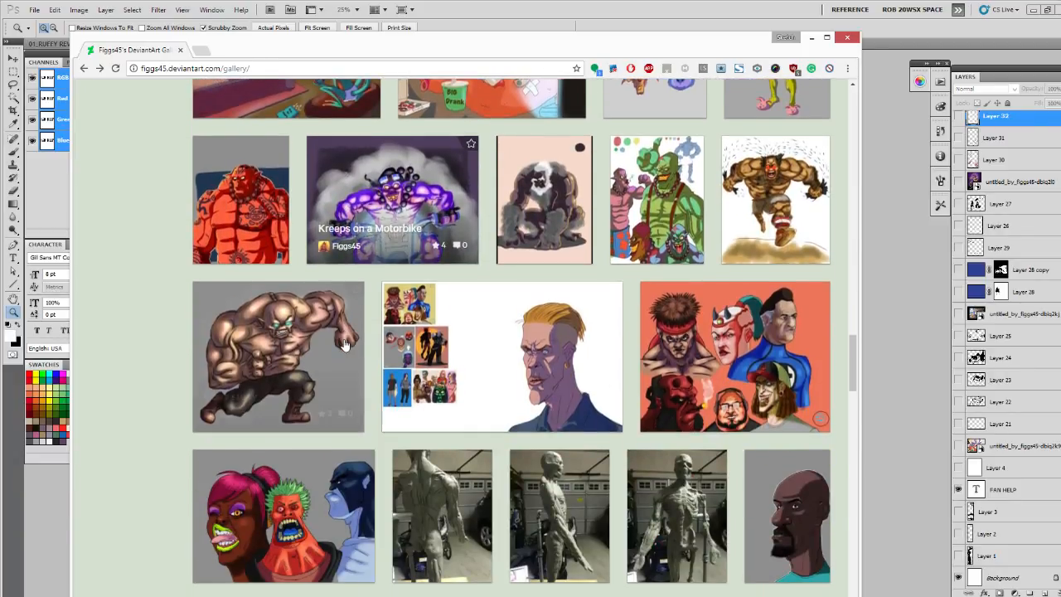
pyautogui.scroll(-3, 344, 344)
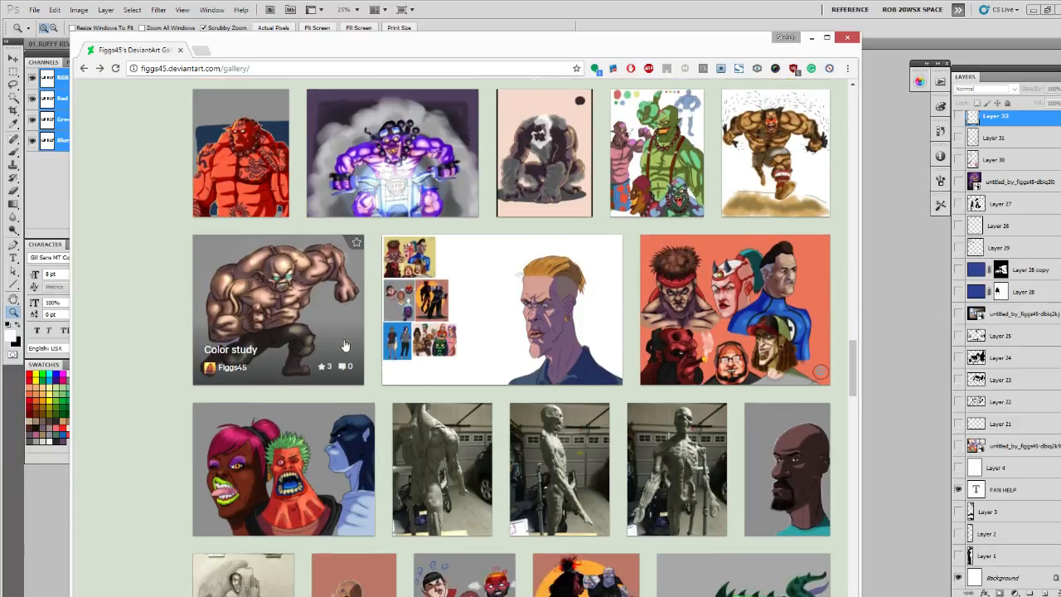
pyautogui.scroll(-3, 344, 345)
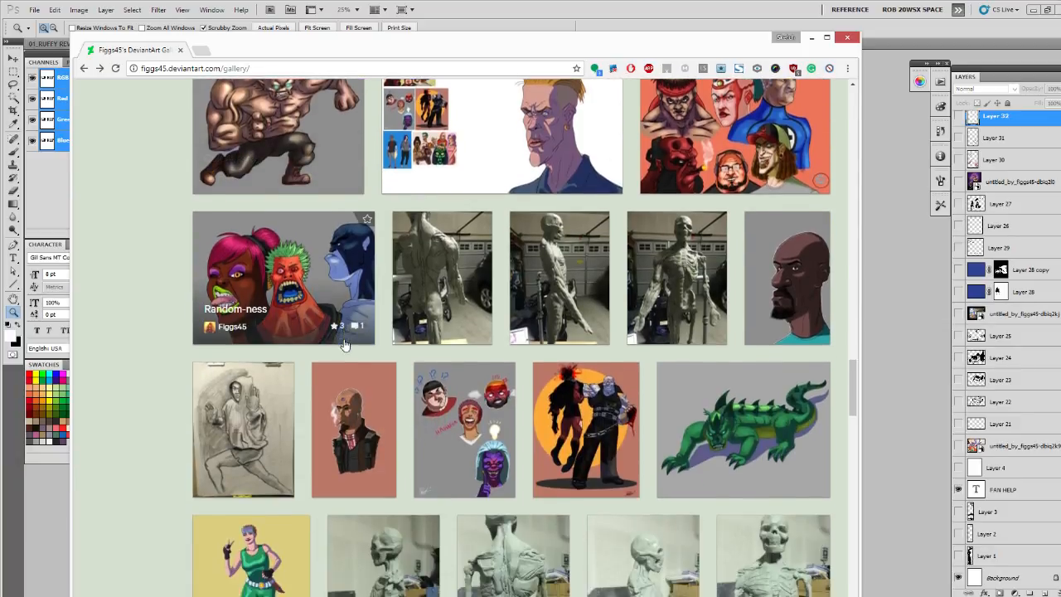
pyautogui.scroll(-3, 345, 345)
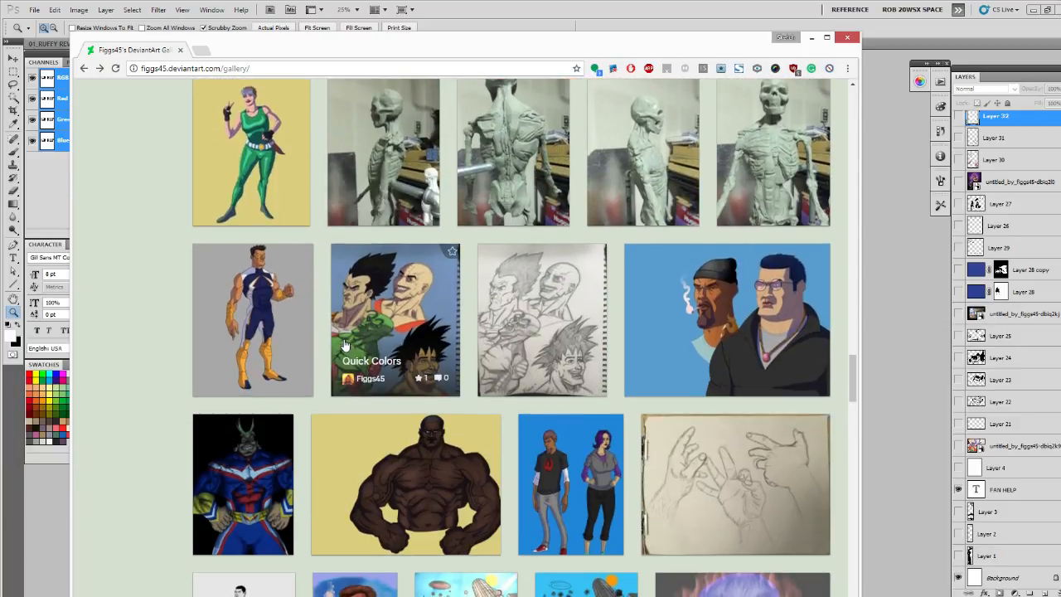
pyautogui.scroll(-2, 345, 345)
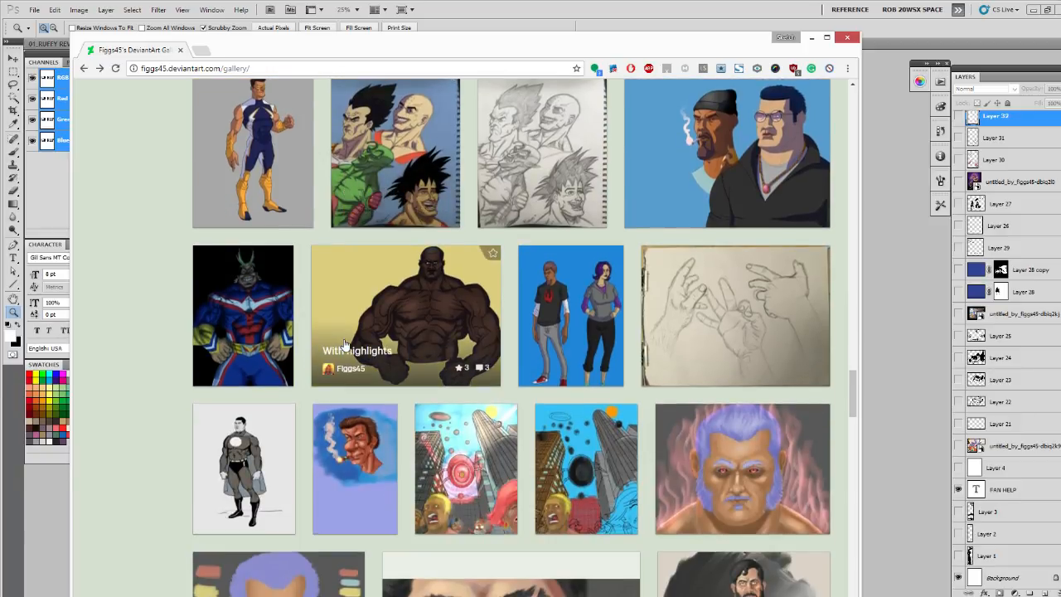
pyautogui.scroll(-3, 345, 345)
pyautogui.scroll(-3, 345, 345)
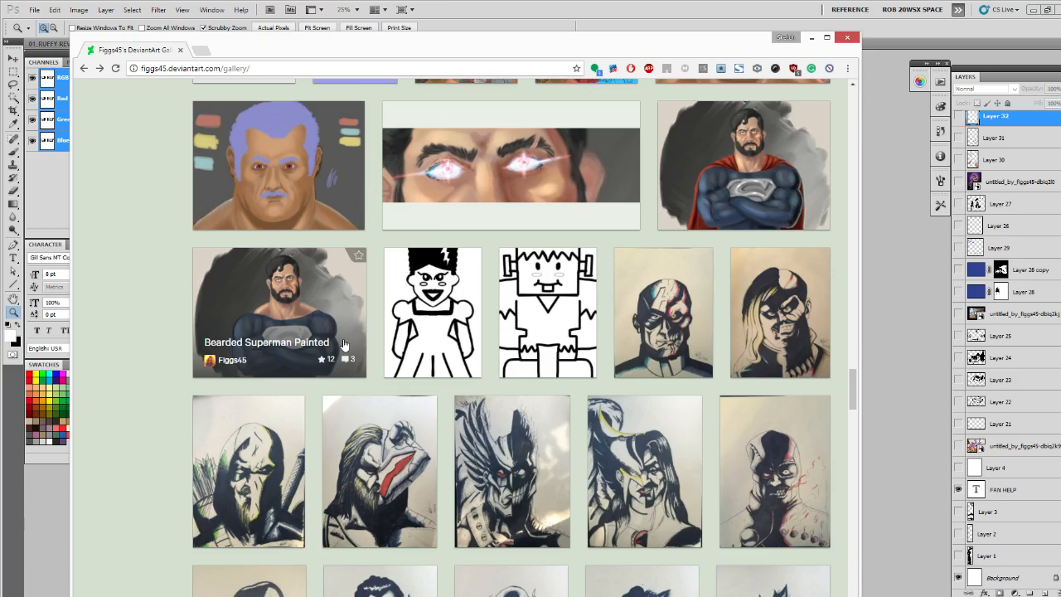
# - Return to the start of the fan's gallery and switch back to the FAN HELP document in Photoshop
pyautogui.scroll(20, 345, 345)
pyautogui.scroll(20, 345, 345)
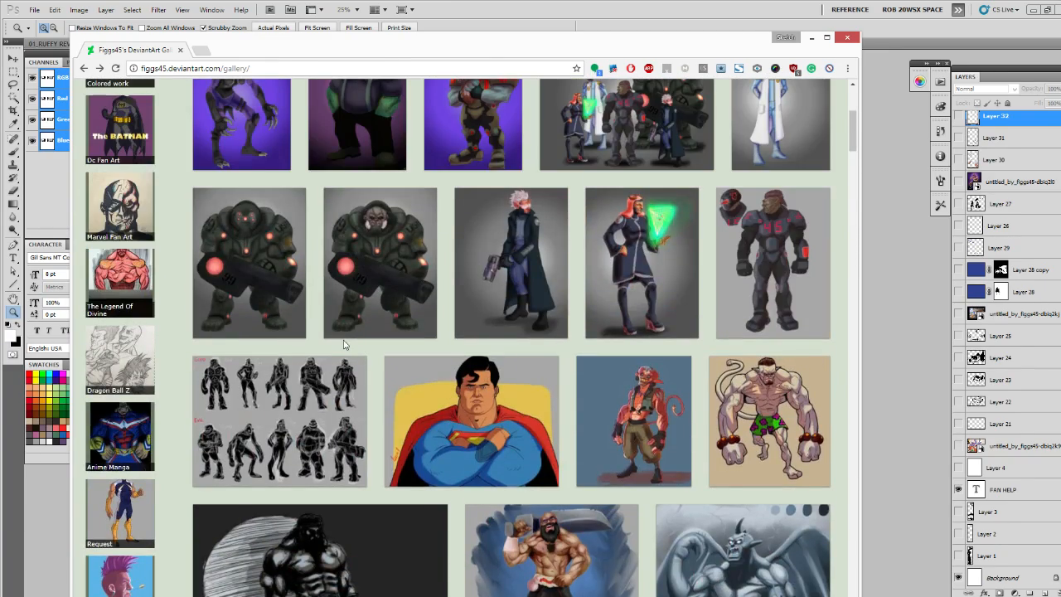
pyautogui.scroll(4, 345, 345)
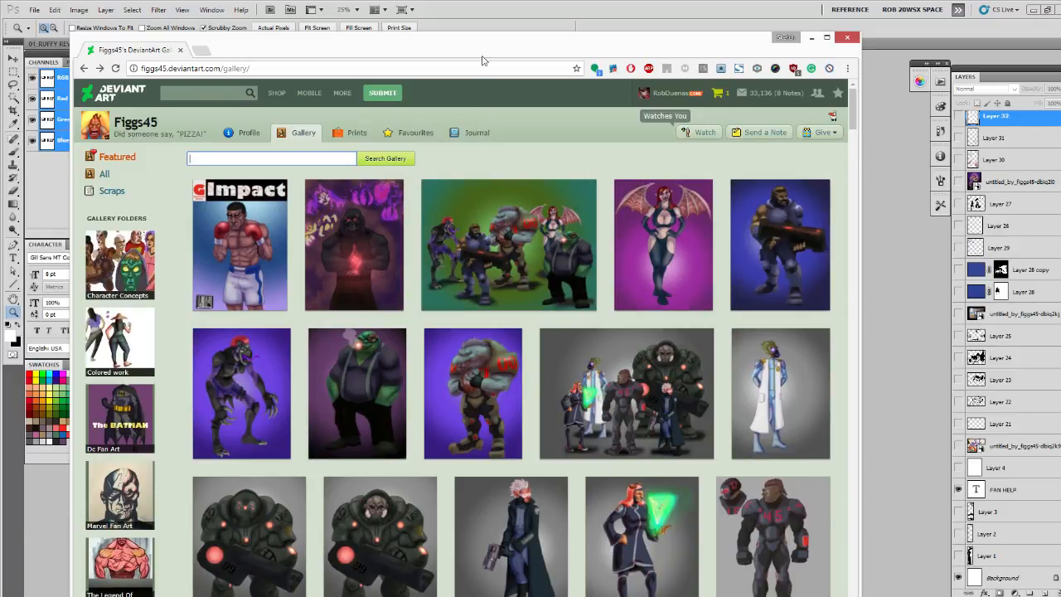
pyautogui.click(480, 26)
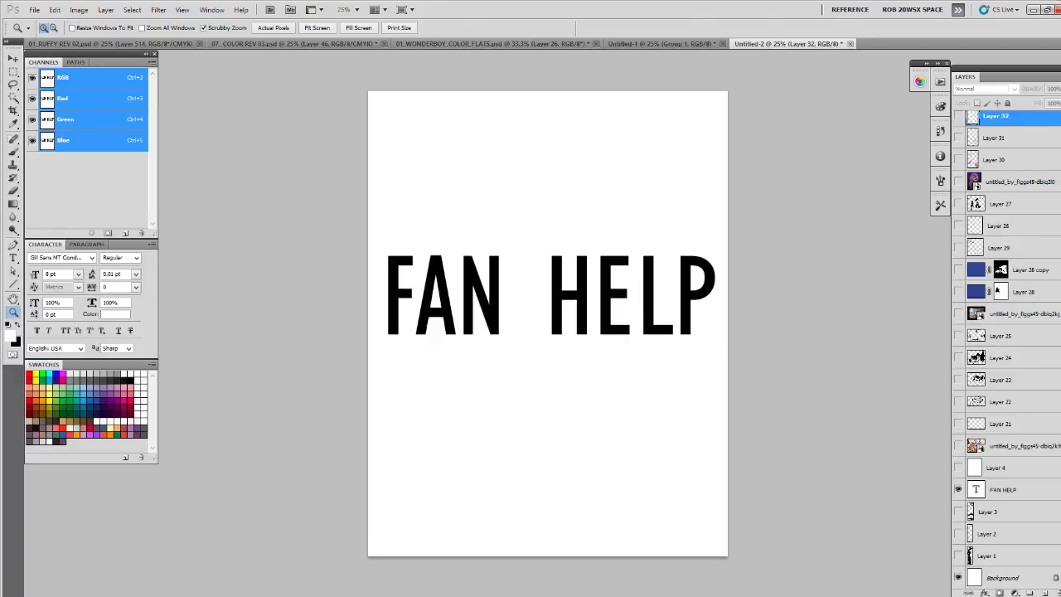